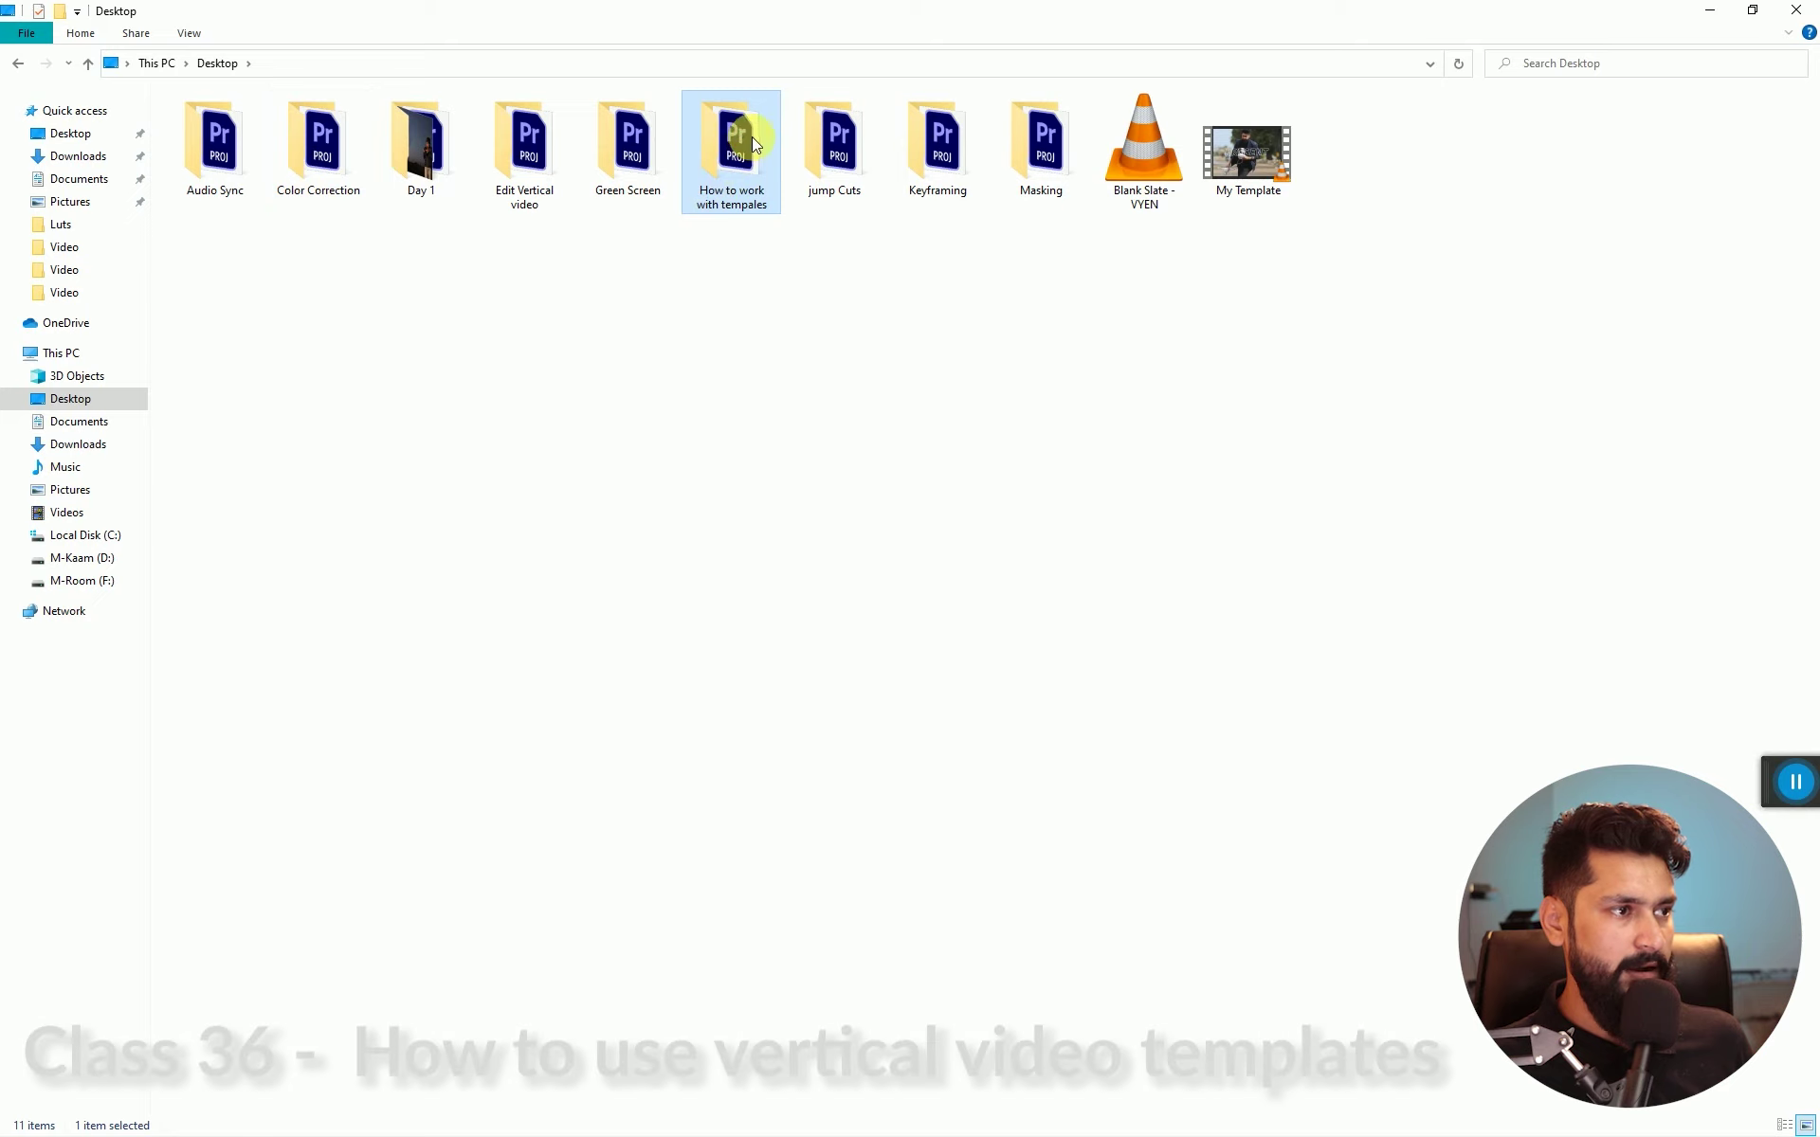
Browse into the Free Instagram stories template folder and look inside its Help folder.
double_click(233, 196)
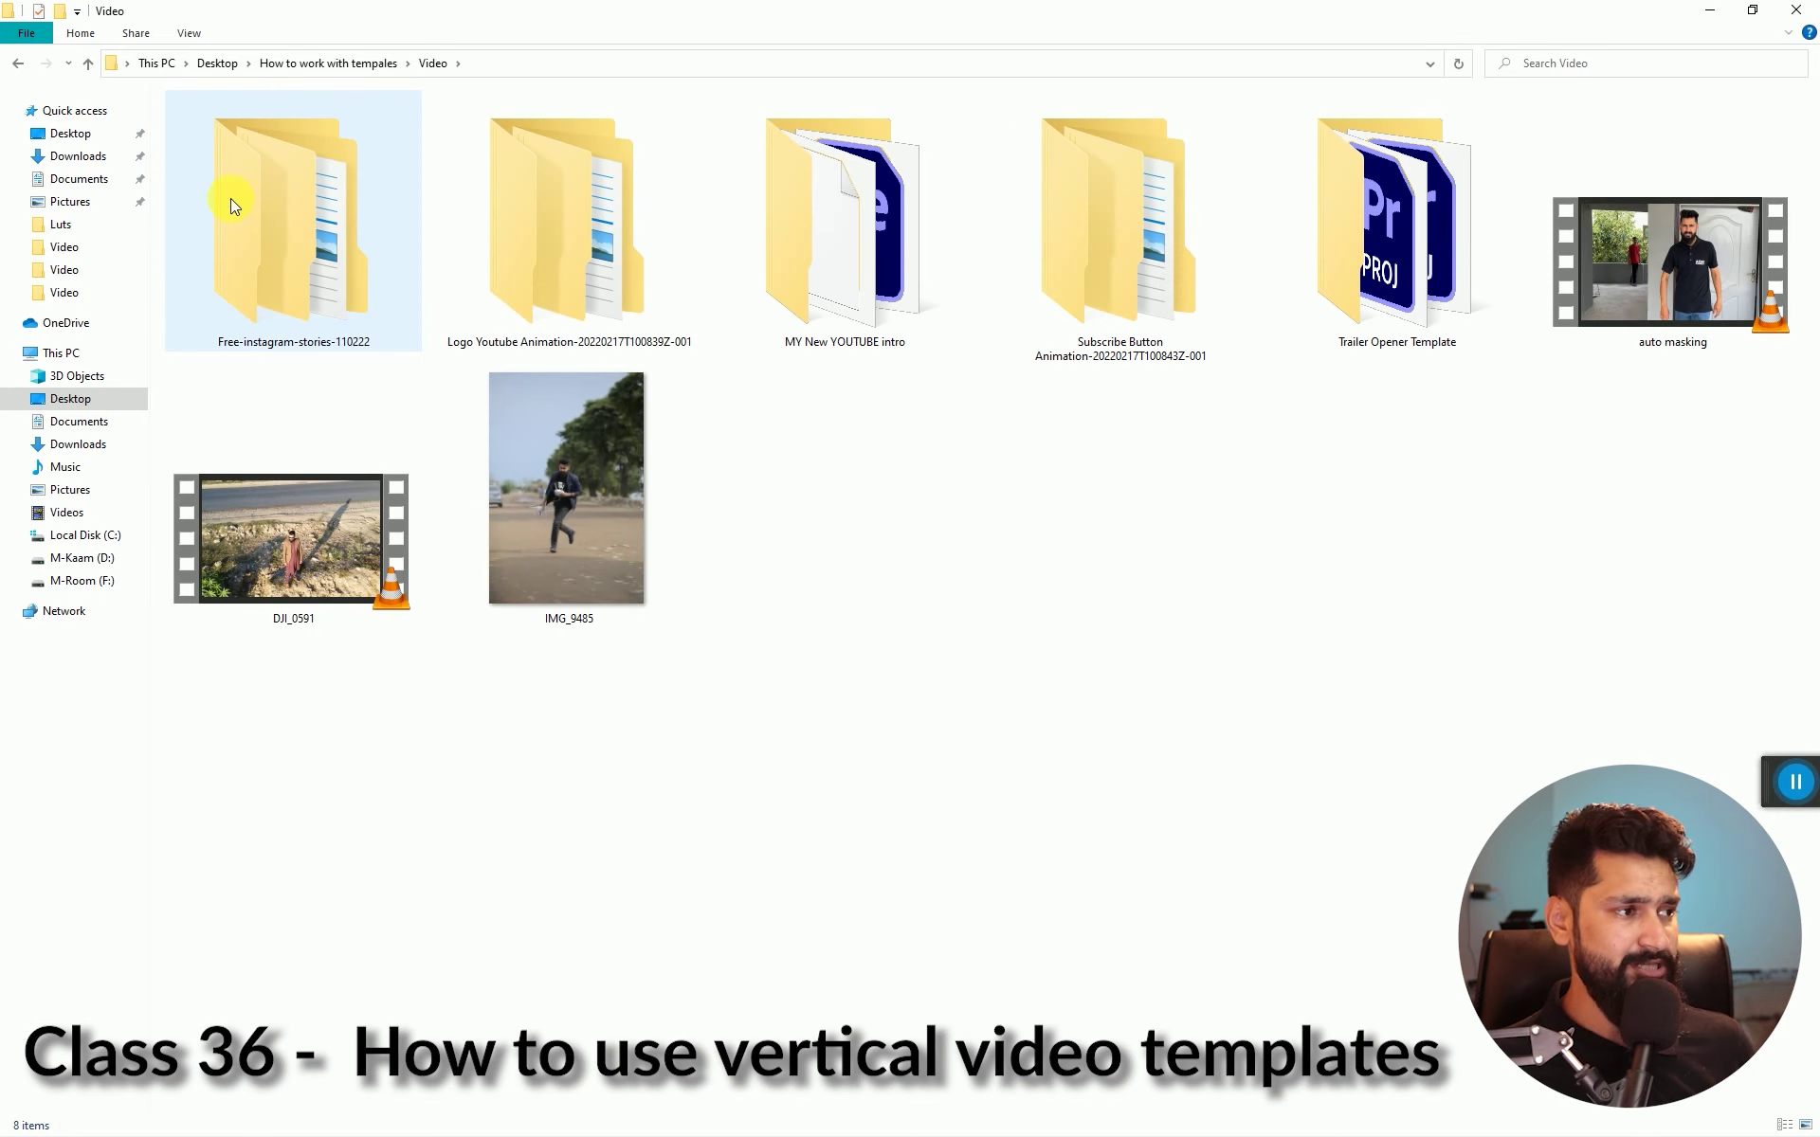
mouse_move(270, 256)
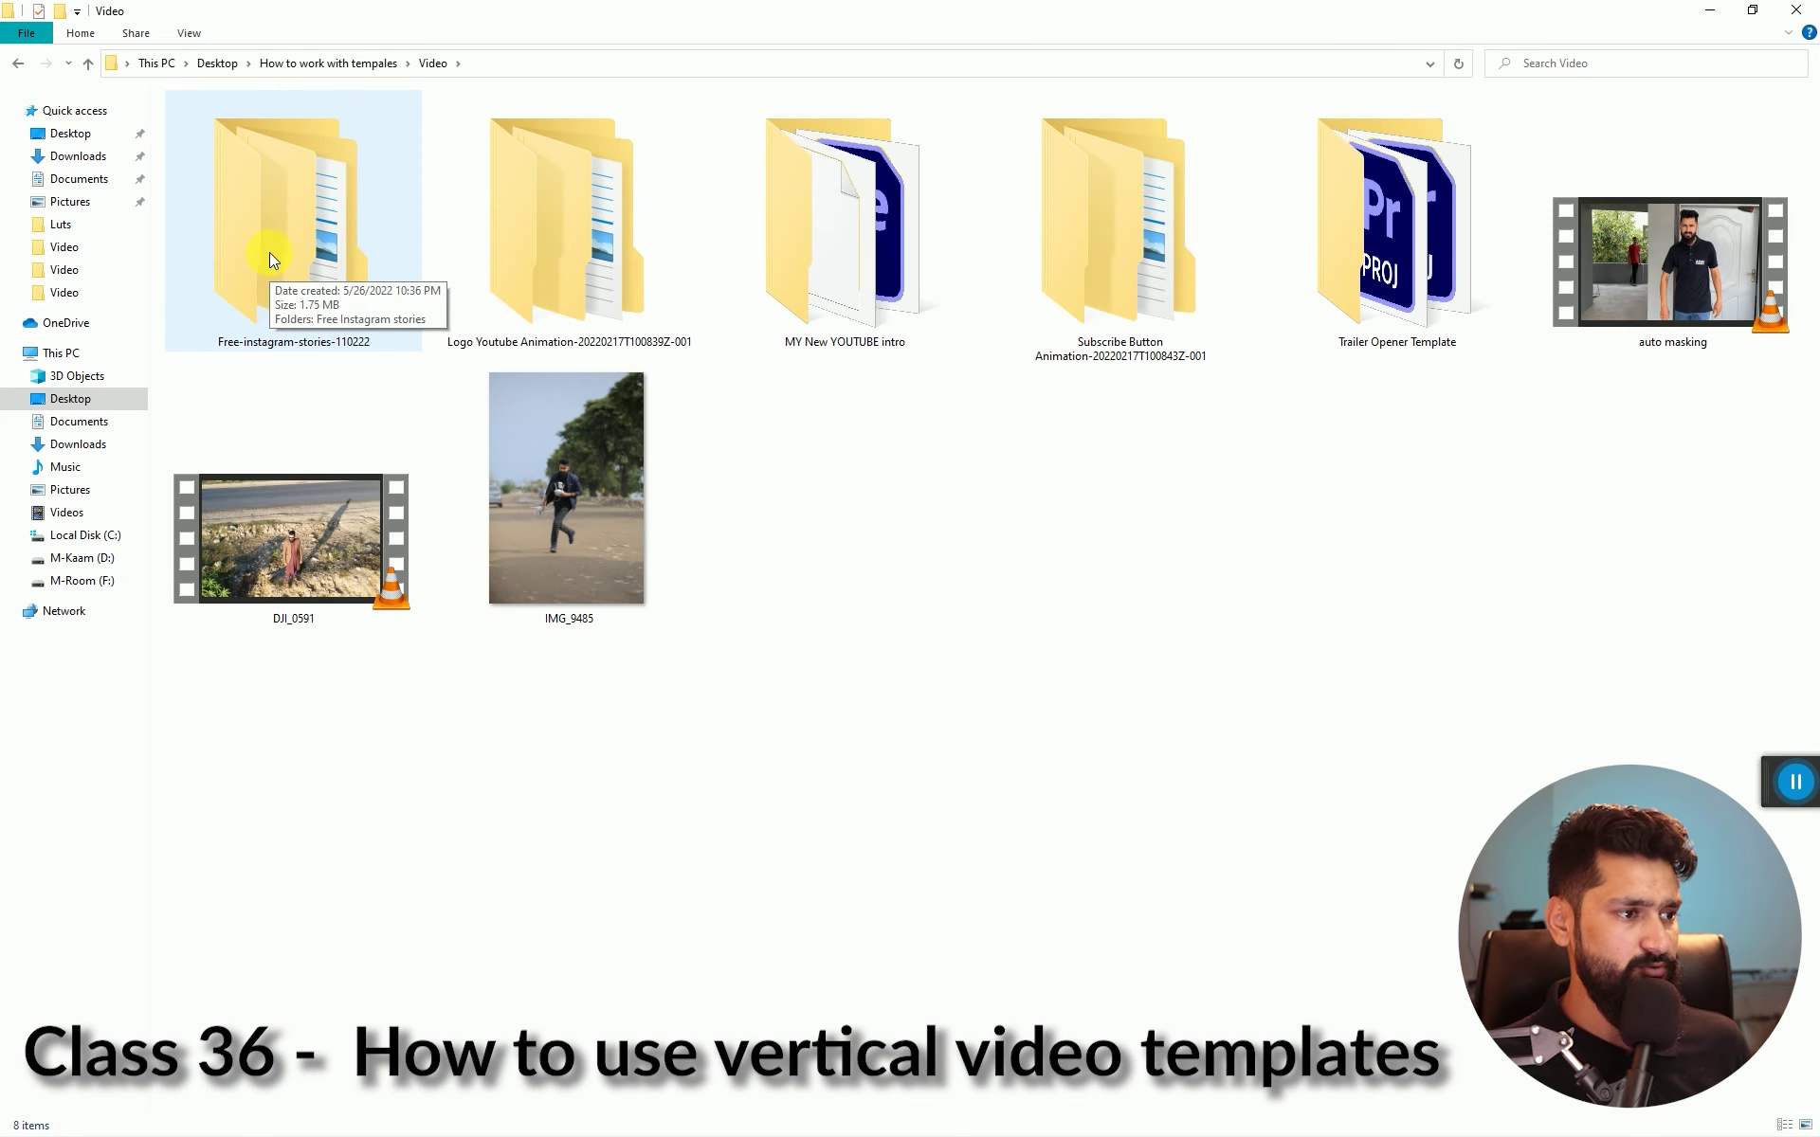
double_click(275, 244)
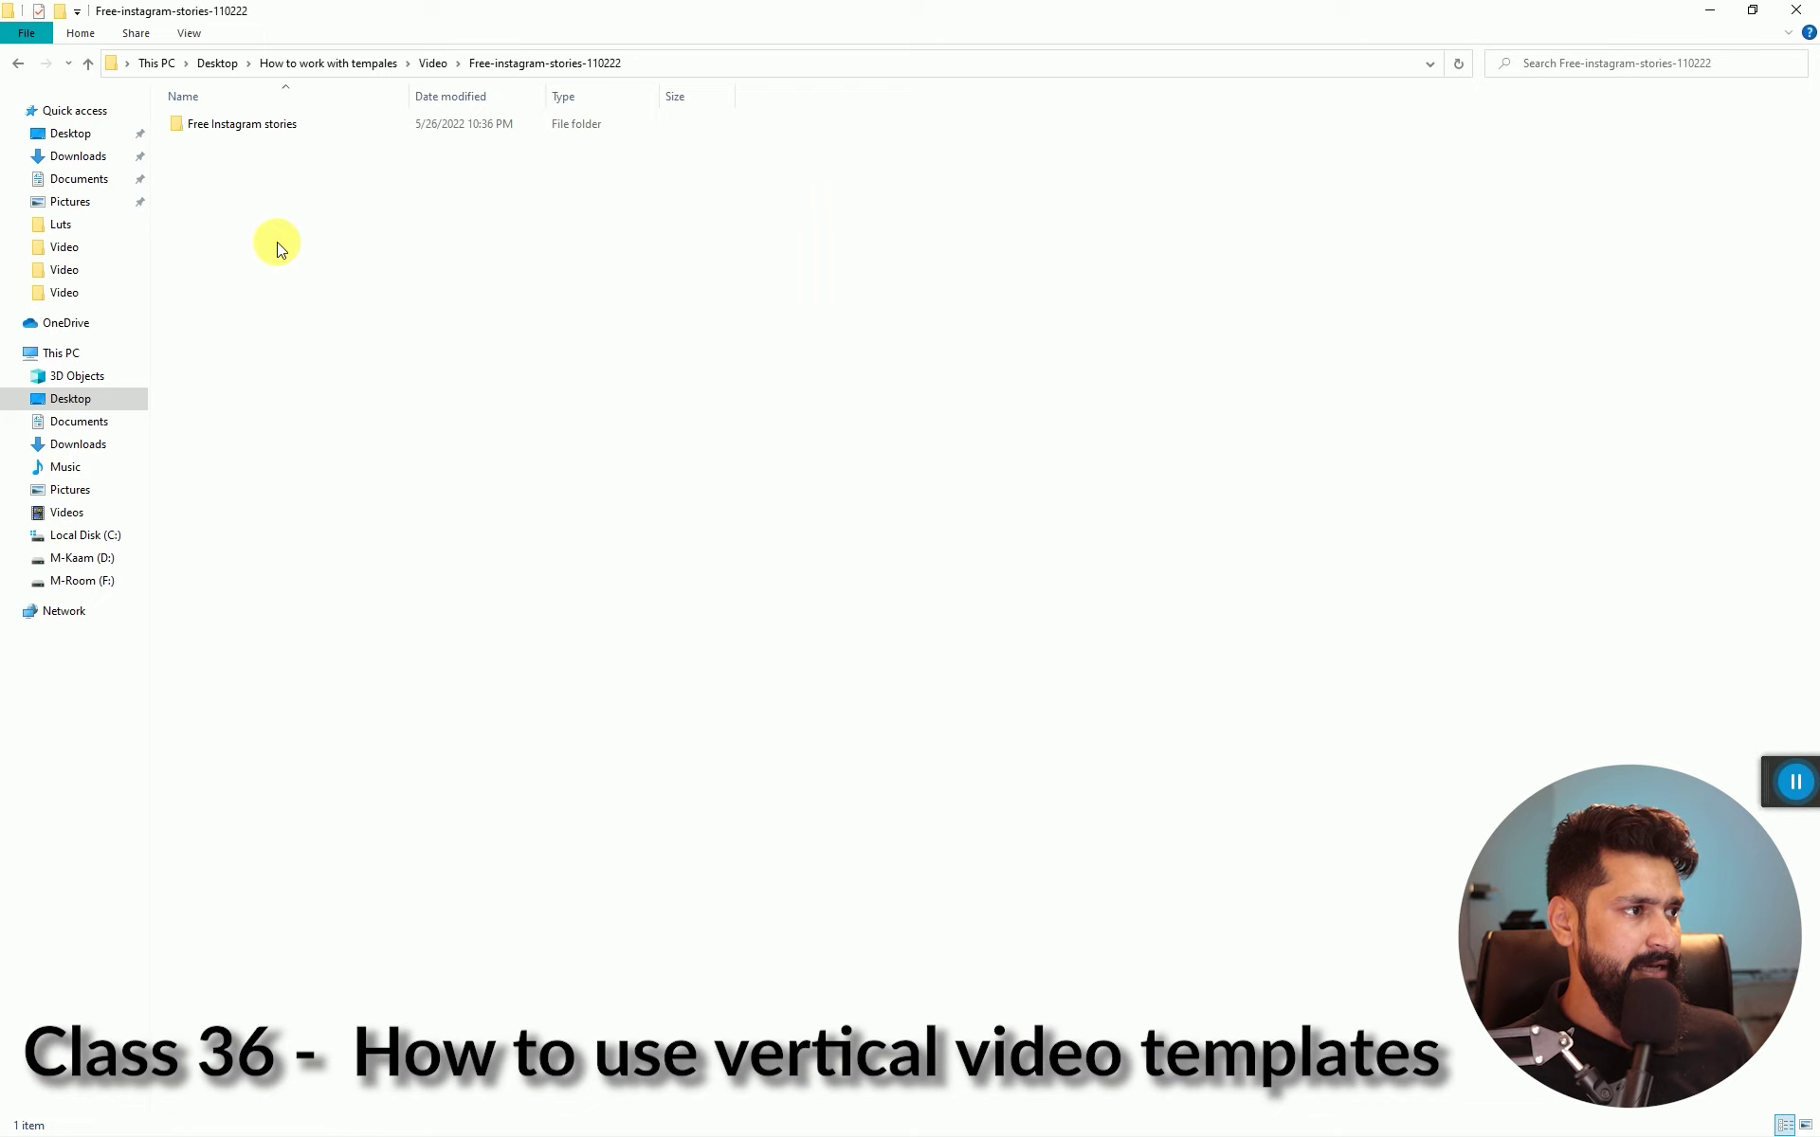
double_click(203, 127)
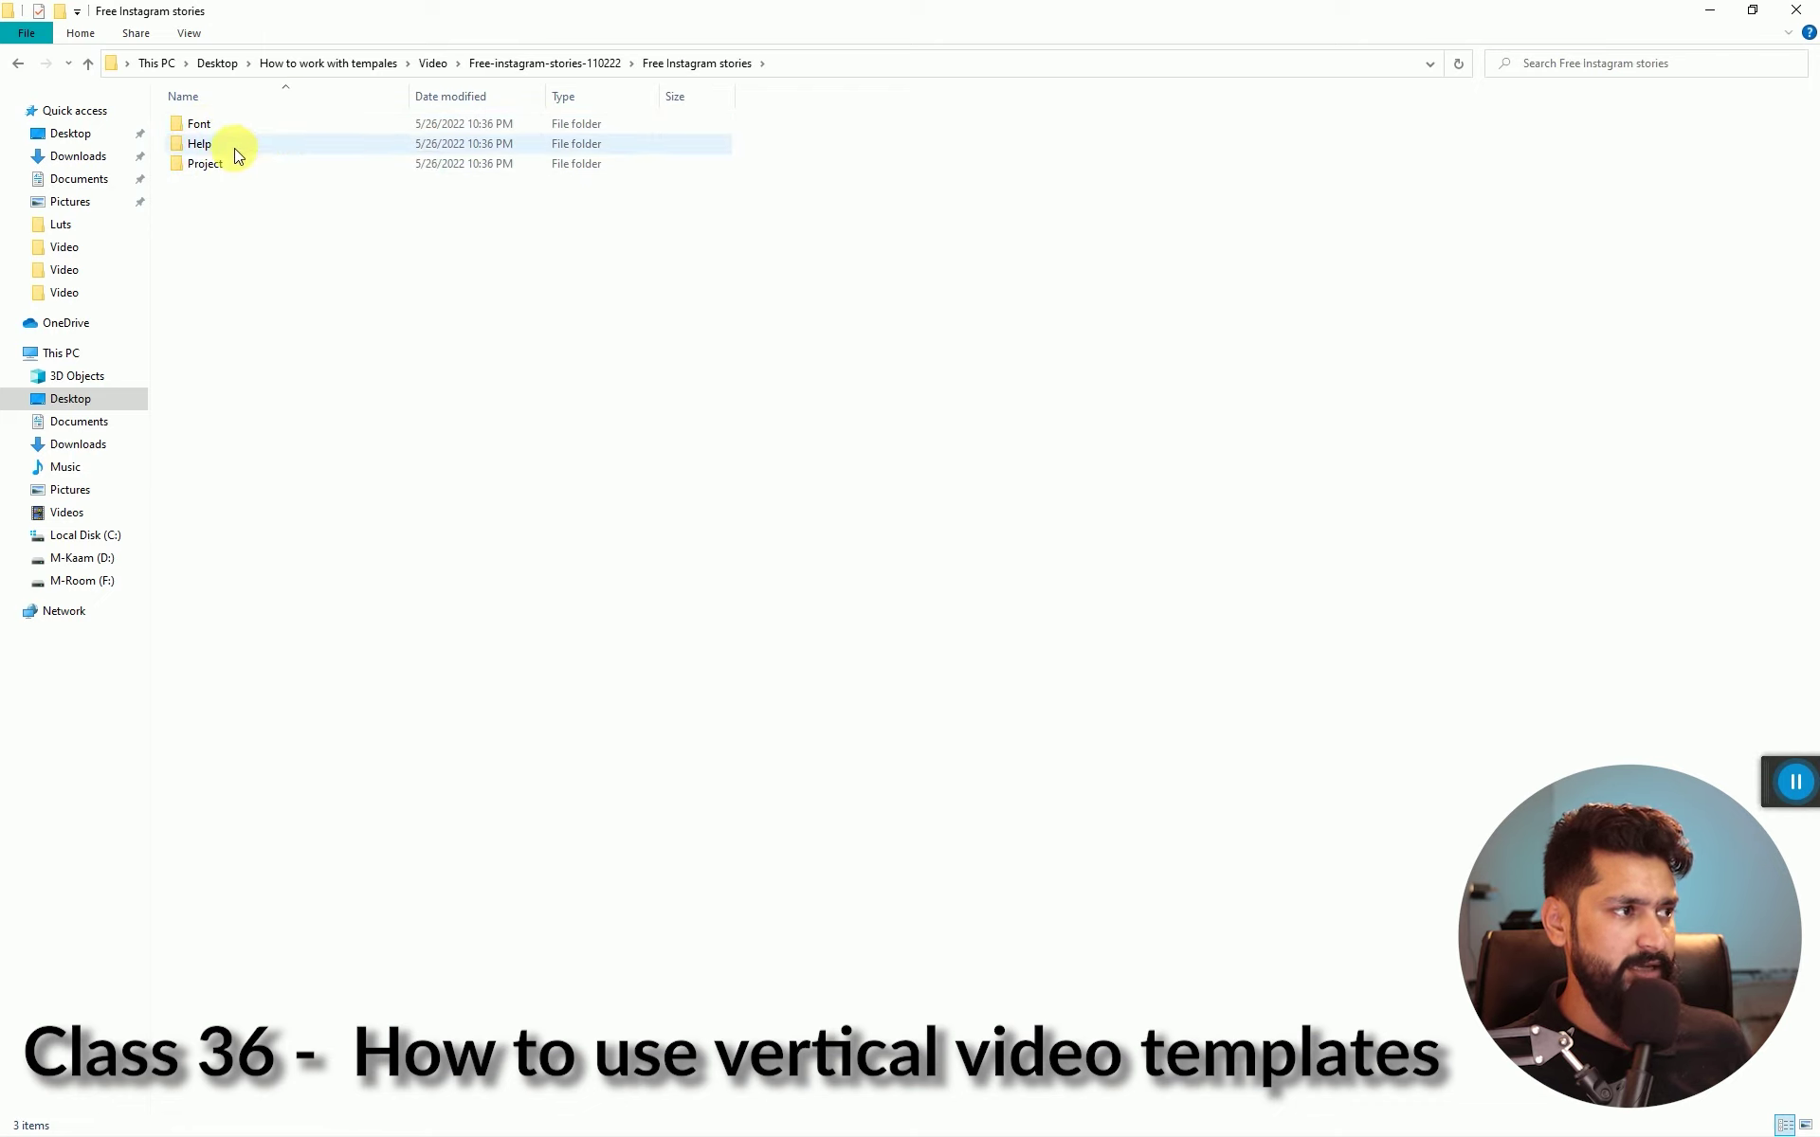
double_click(224, 144)
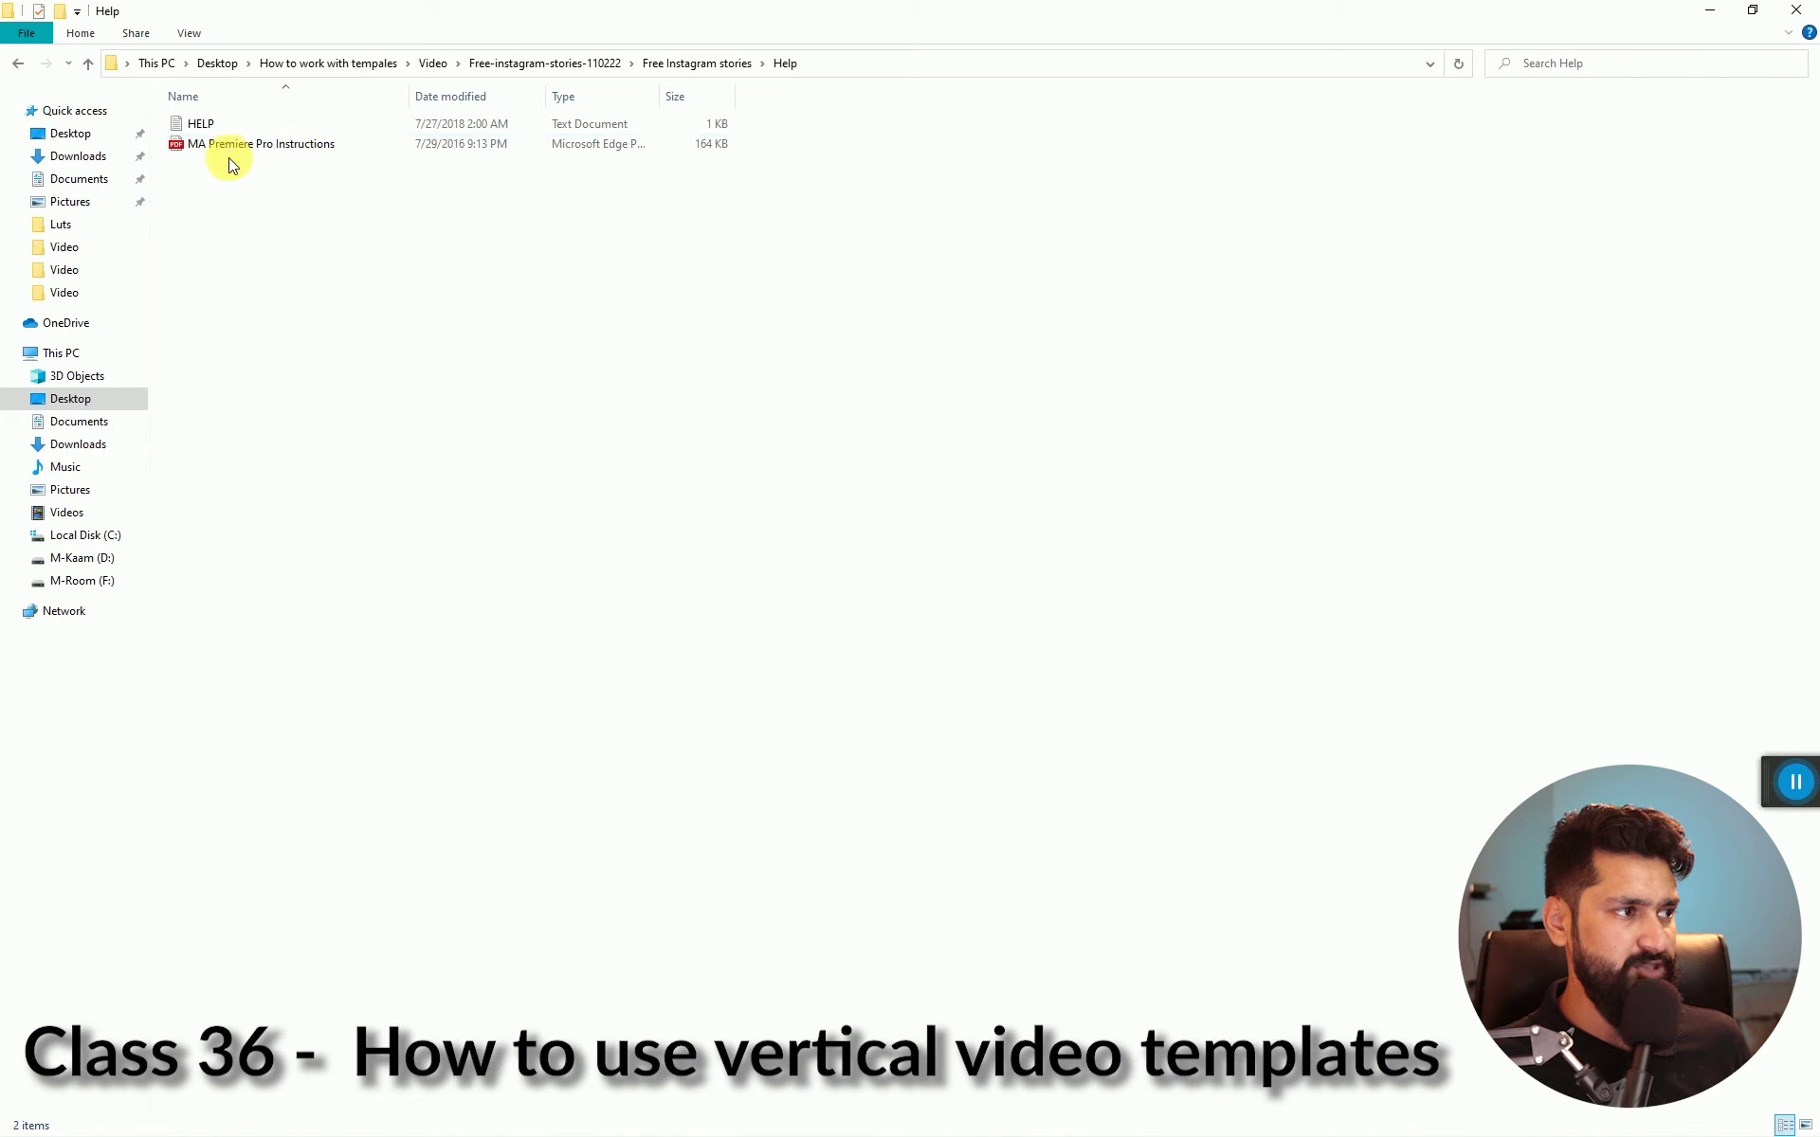
left_click(18, 64)
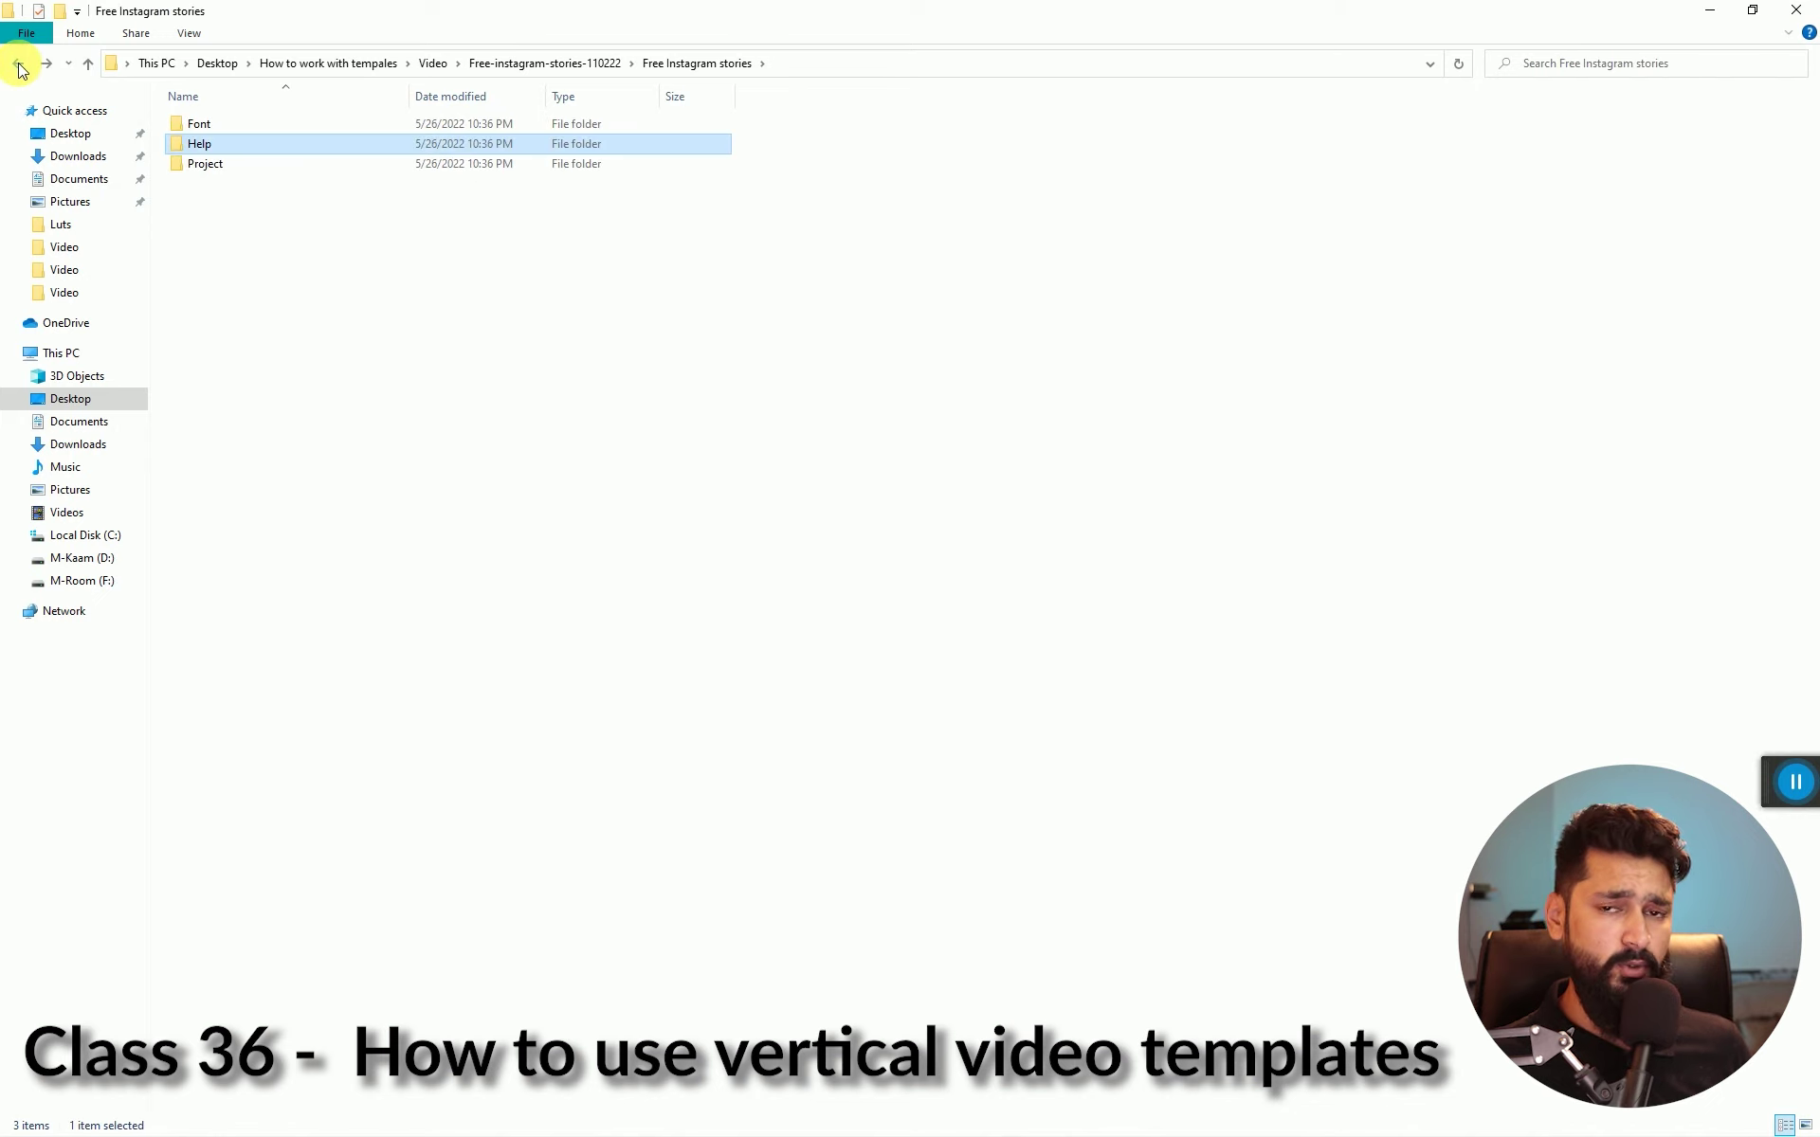
Check the five files in Project > Footage, then open the Free Instagram stories_1 project.
double_click(222, 165)
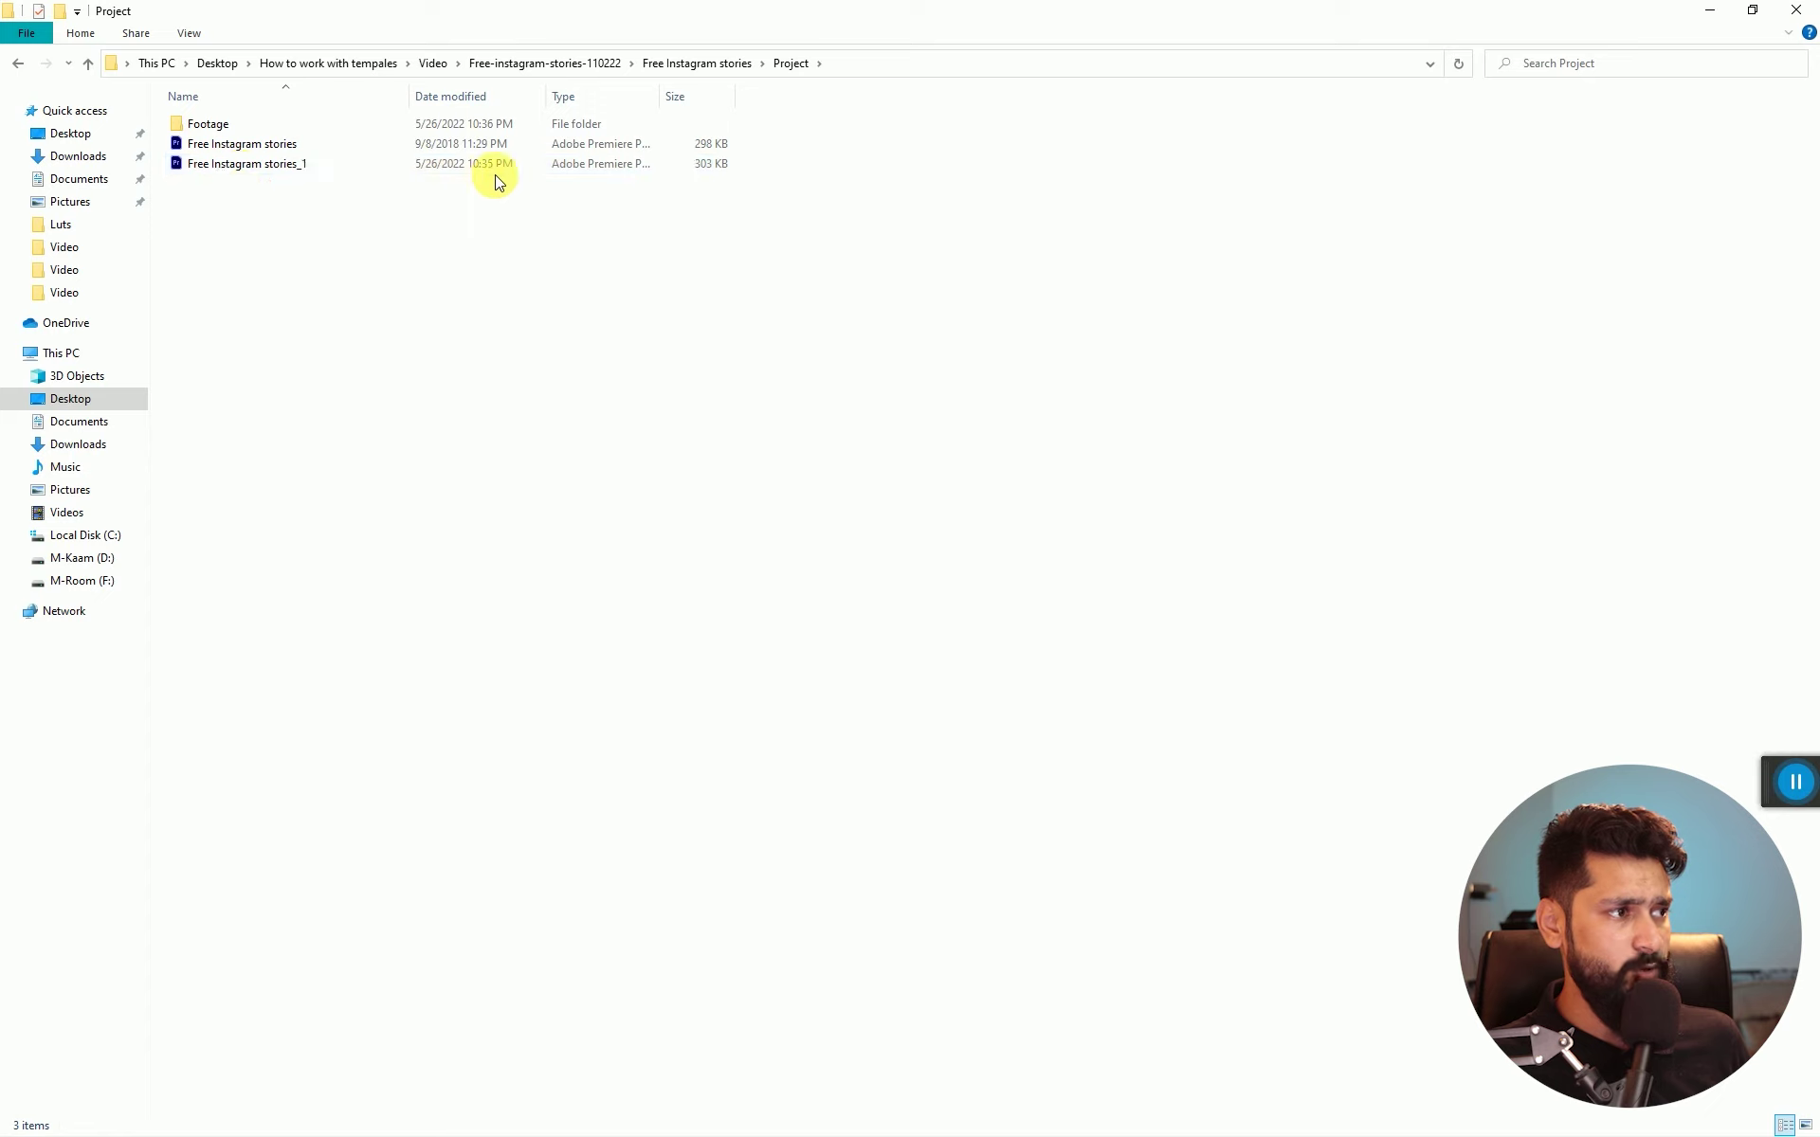
double_click(209, 126)
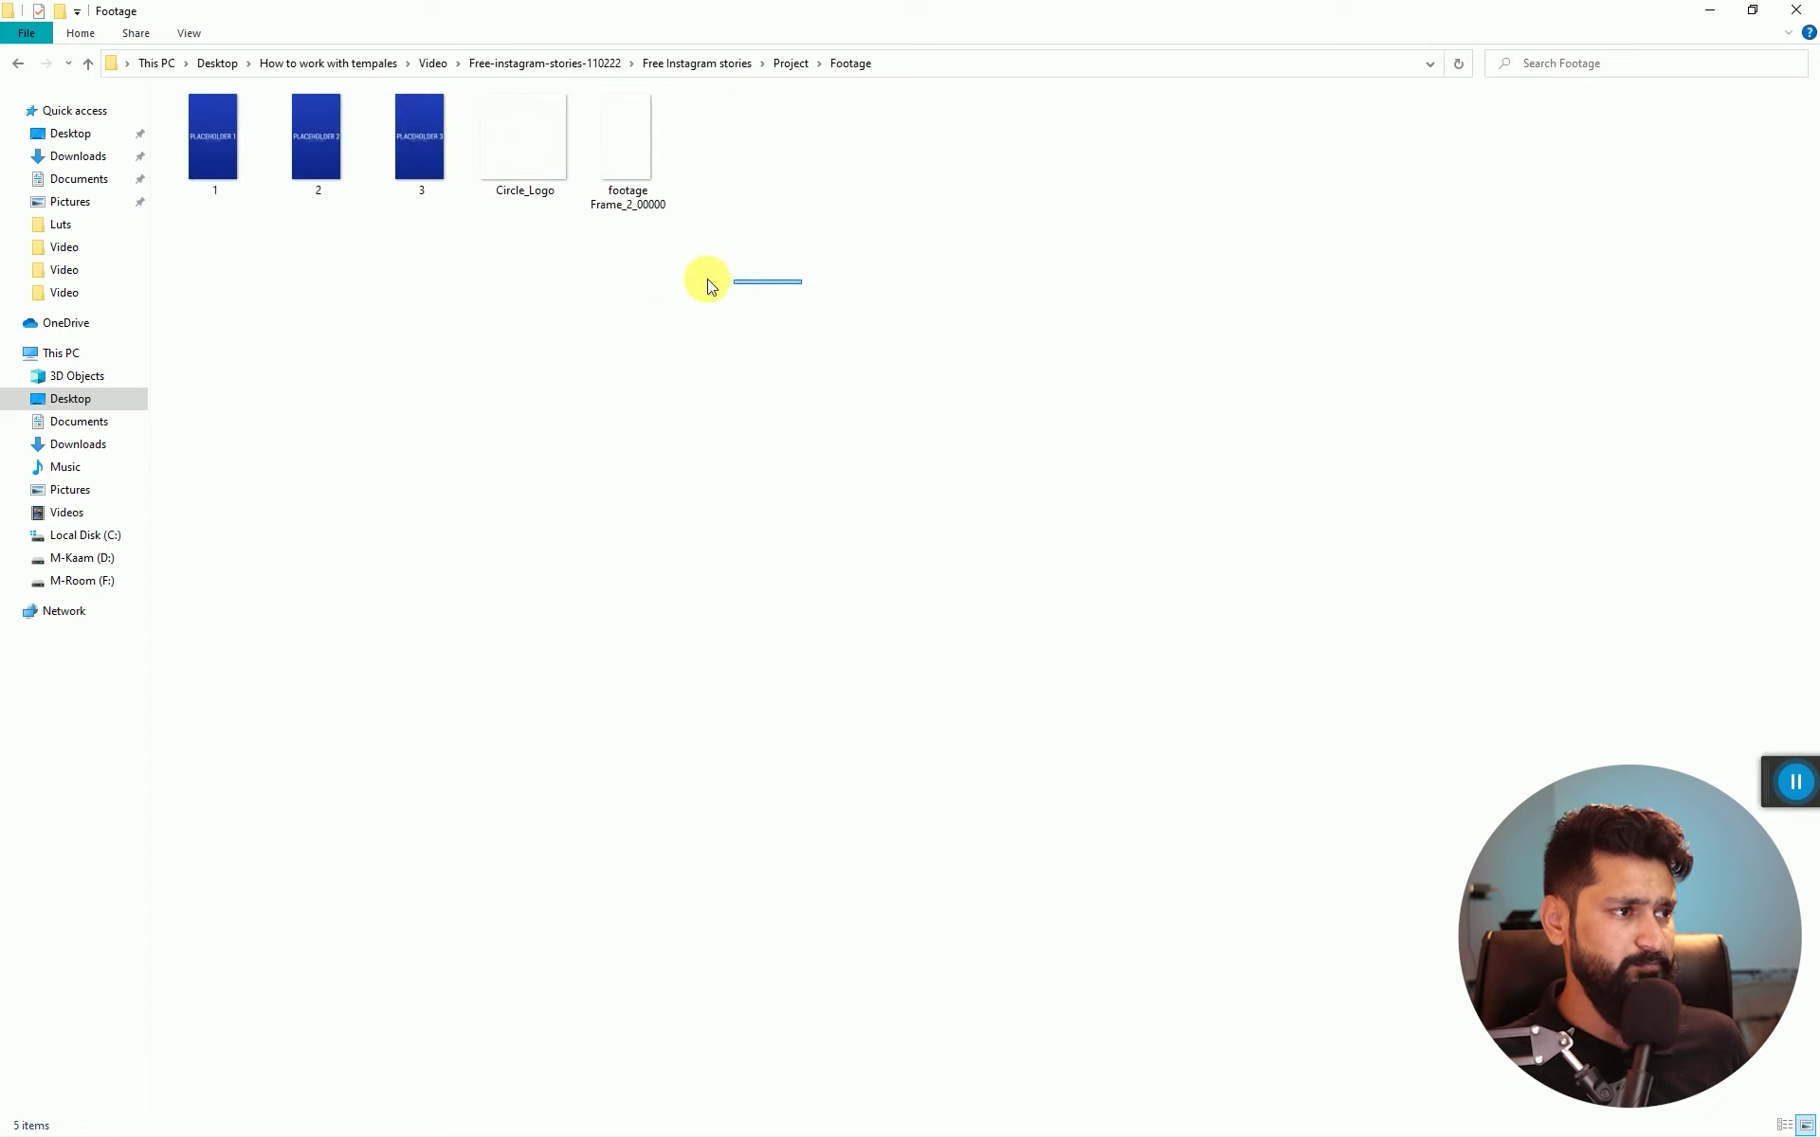
left_click_drag(711, 286, 235, 122)
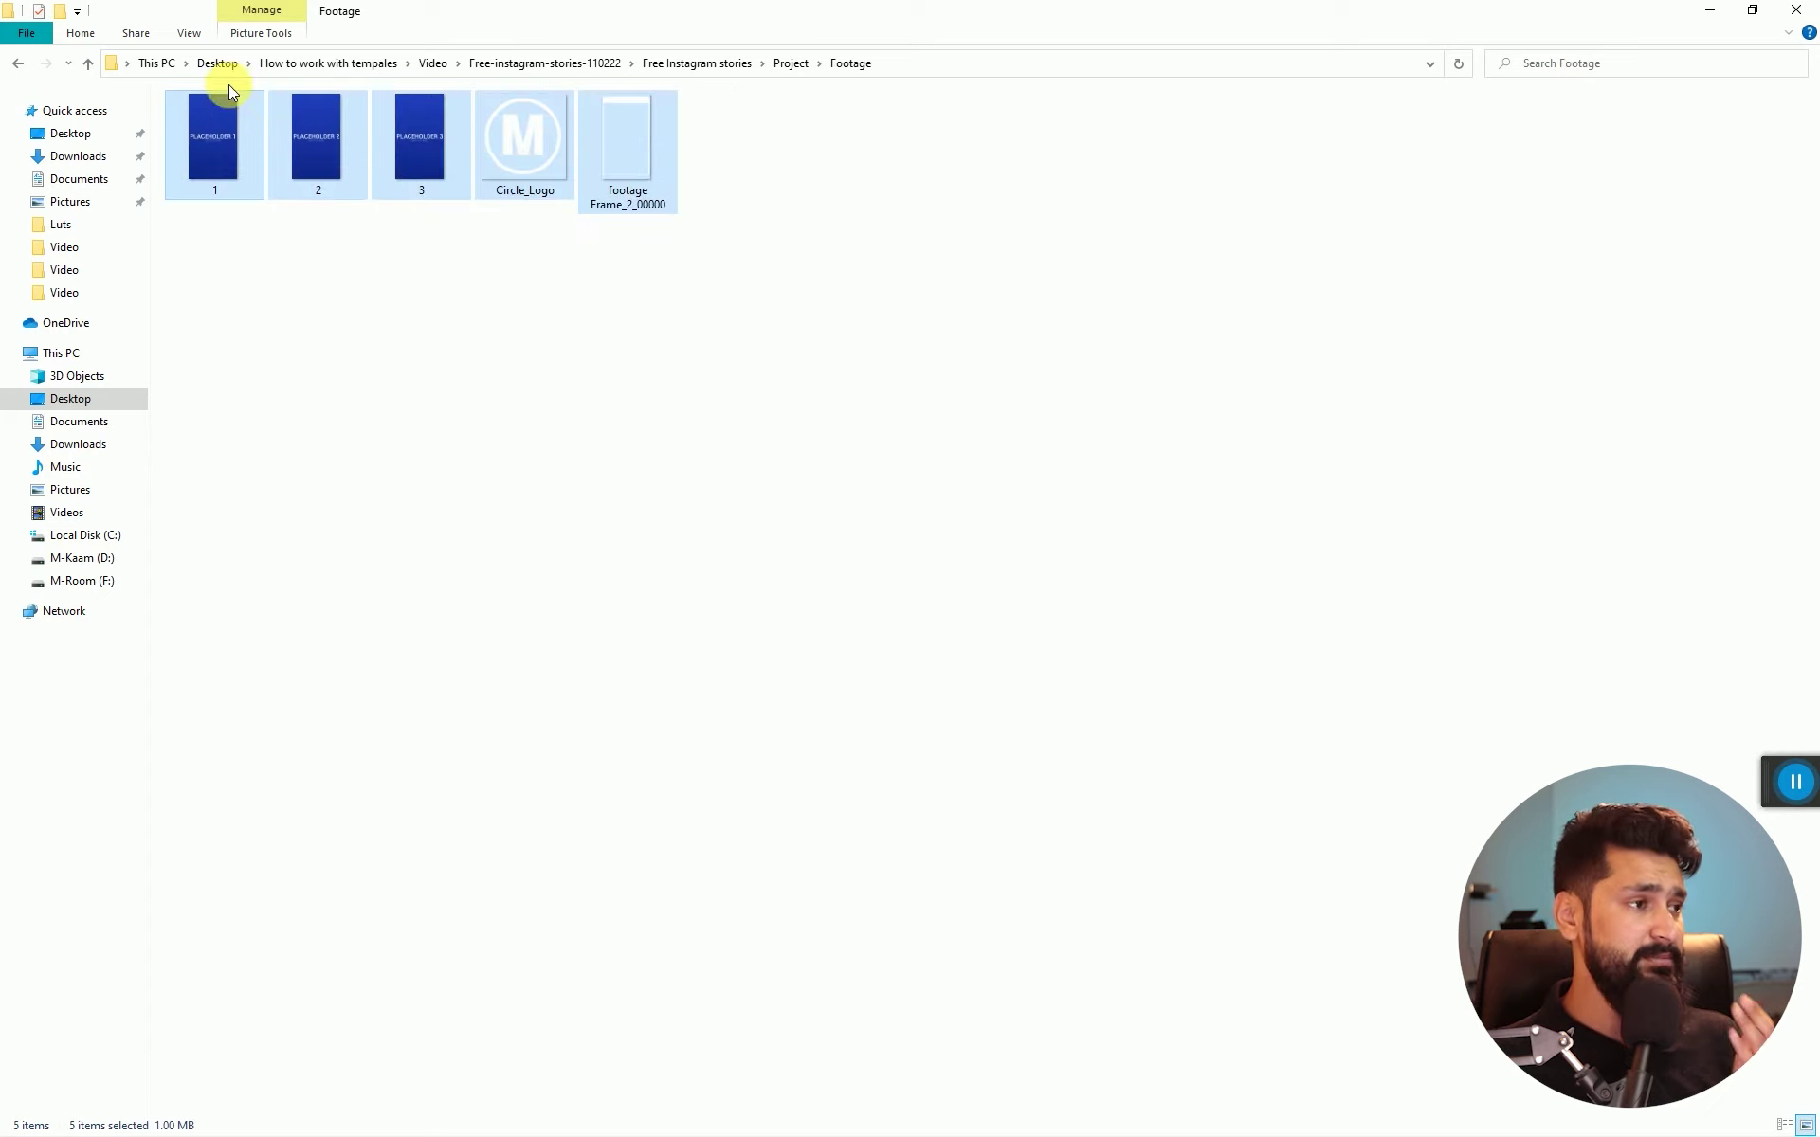
left_click(86, 58)
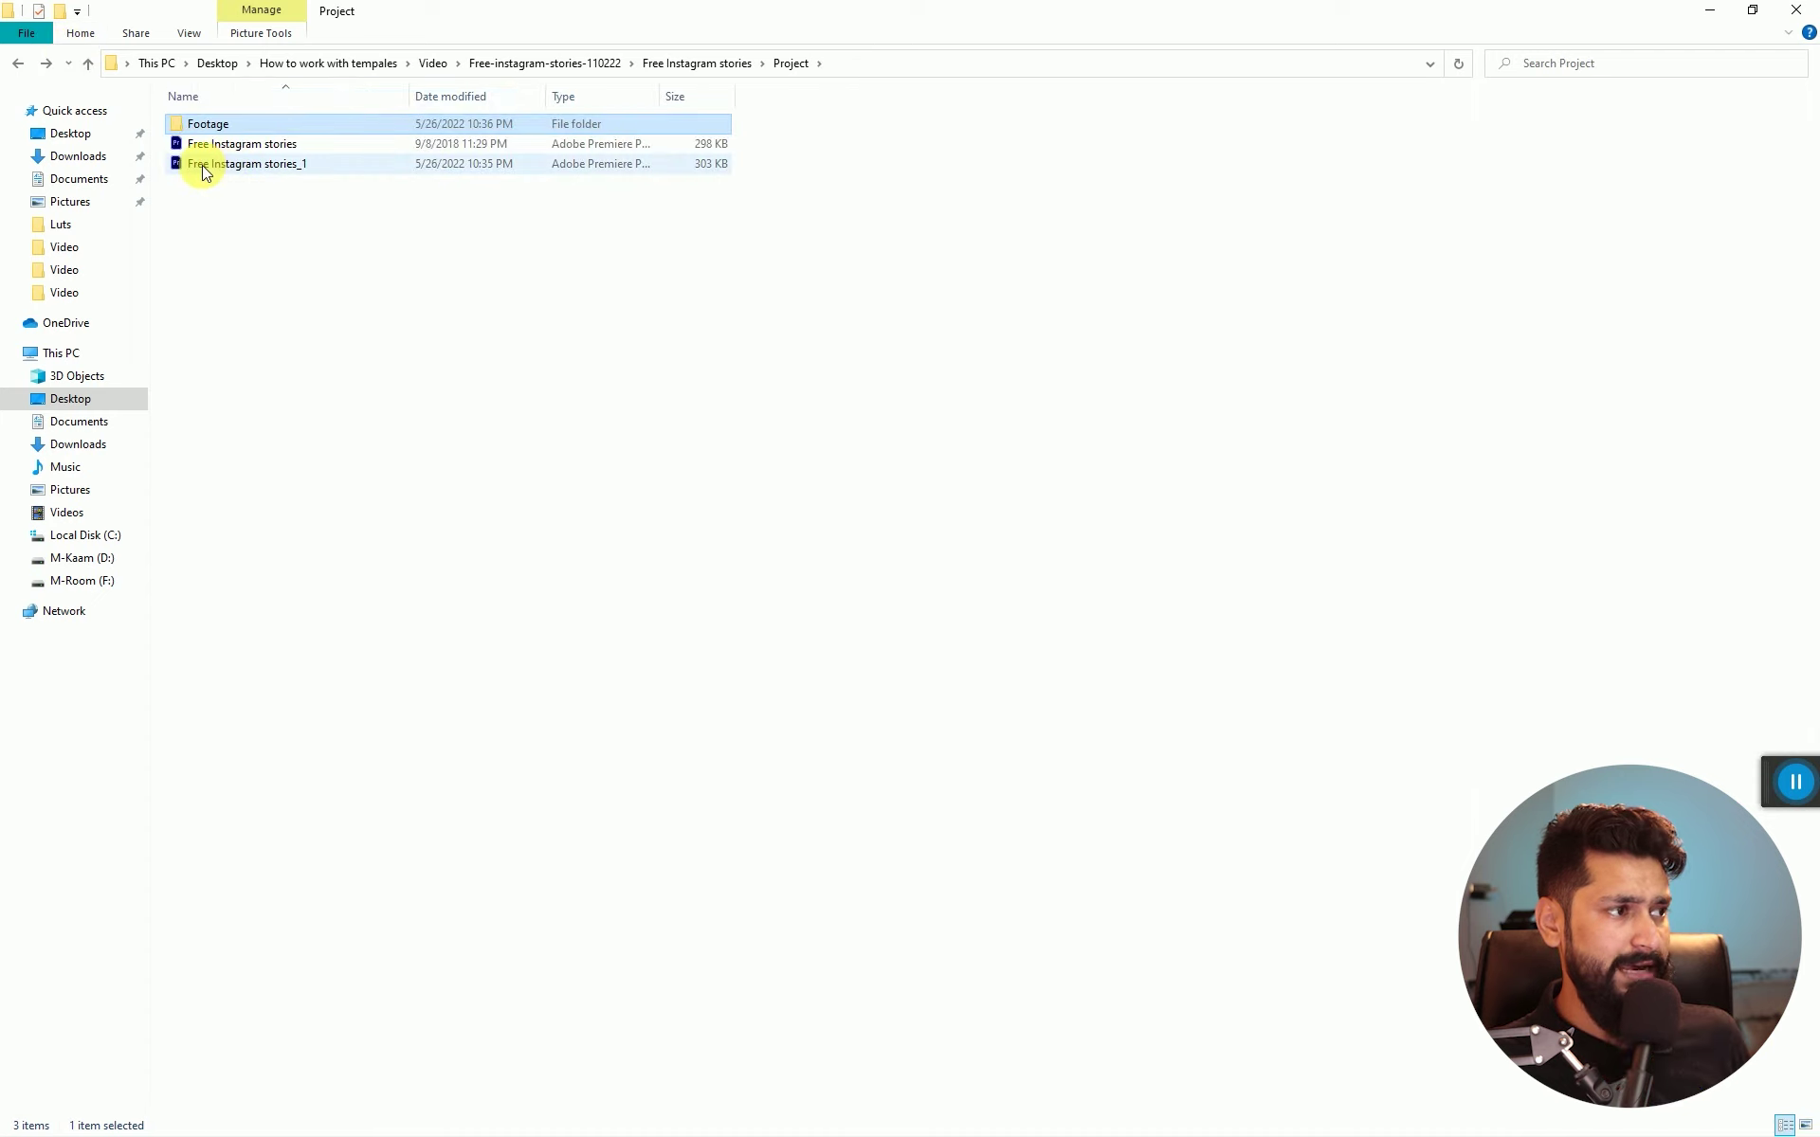
double_click(209, 167)
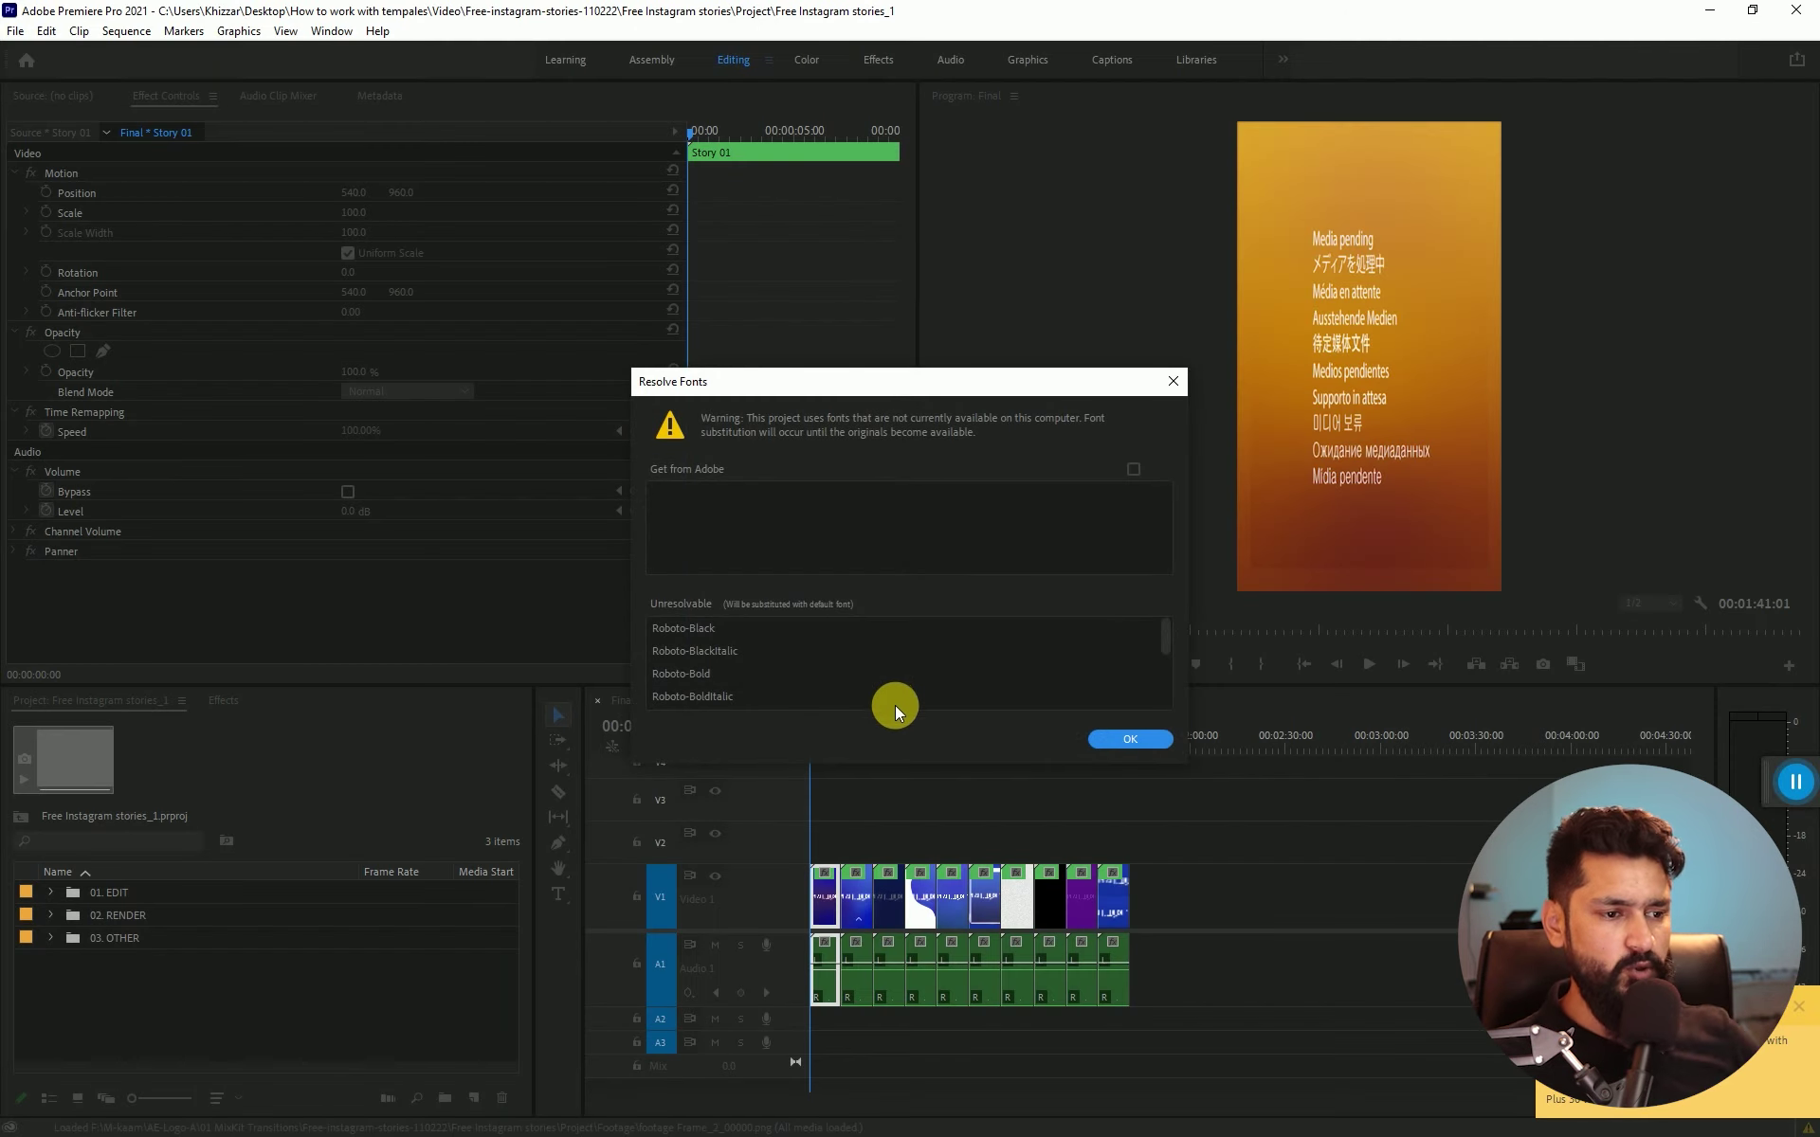
Dismiss the missing-fonts warning, preview Final to 00:00:04:05, and show project items in Icon View.
left_click(1130, 737)
left_click(857, 812)
key("equal")
key("equal")
left_click(840, 749)
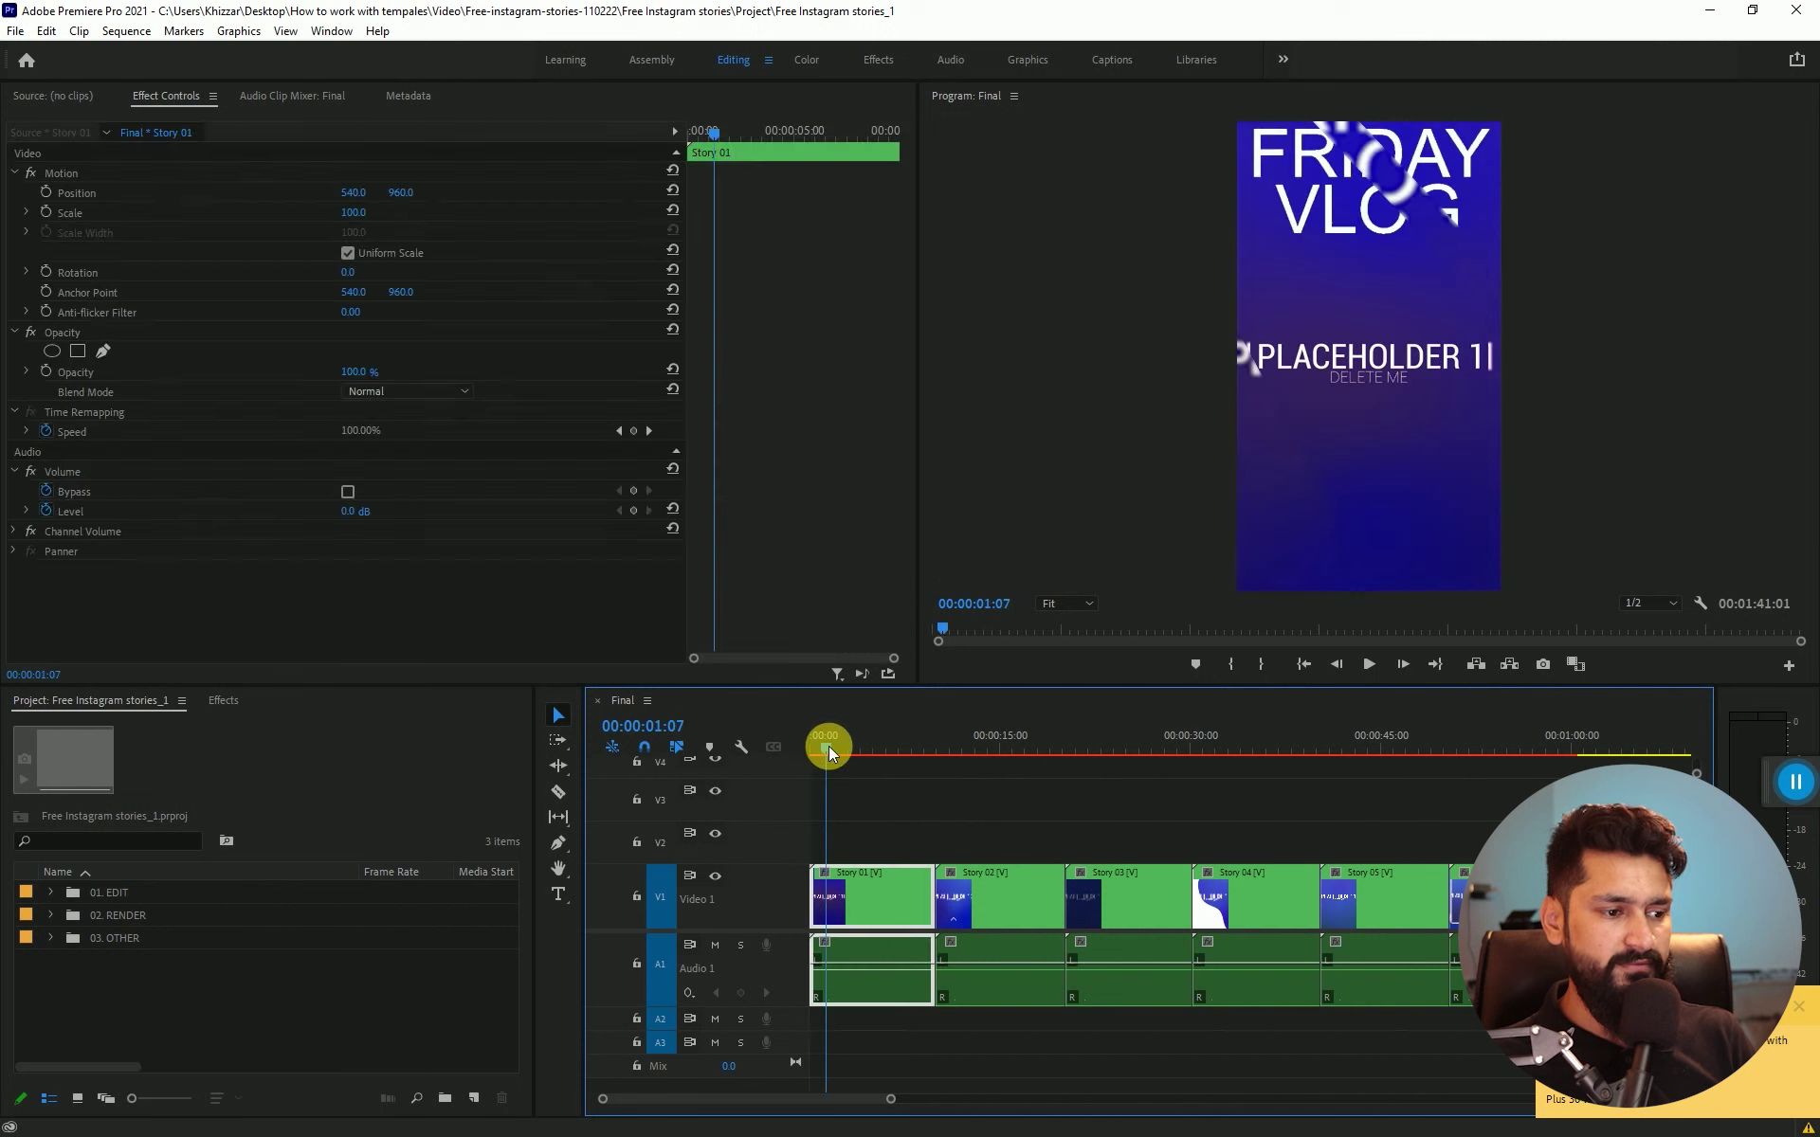
left_click_drag(845, 751, 864, 754)
key("equal")
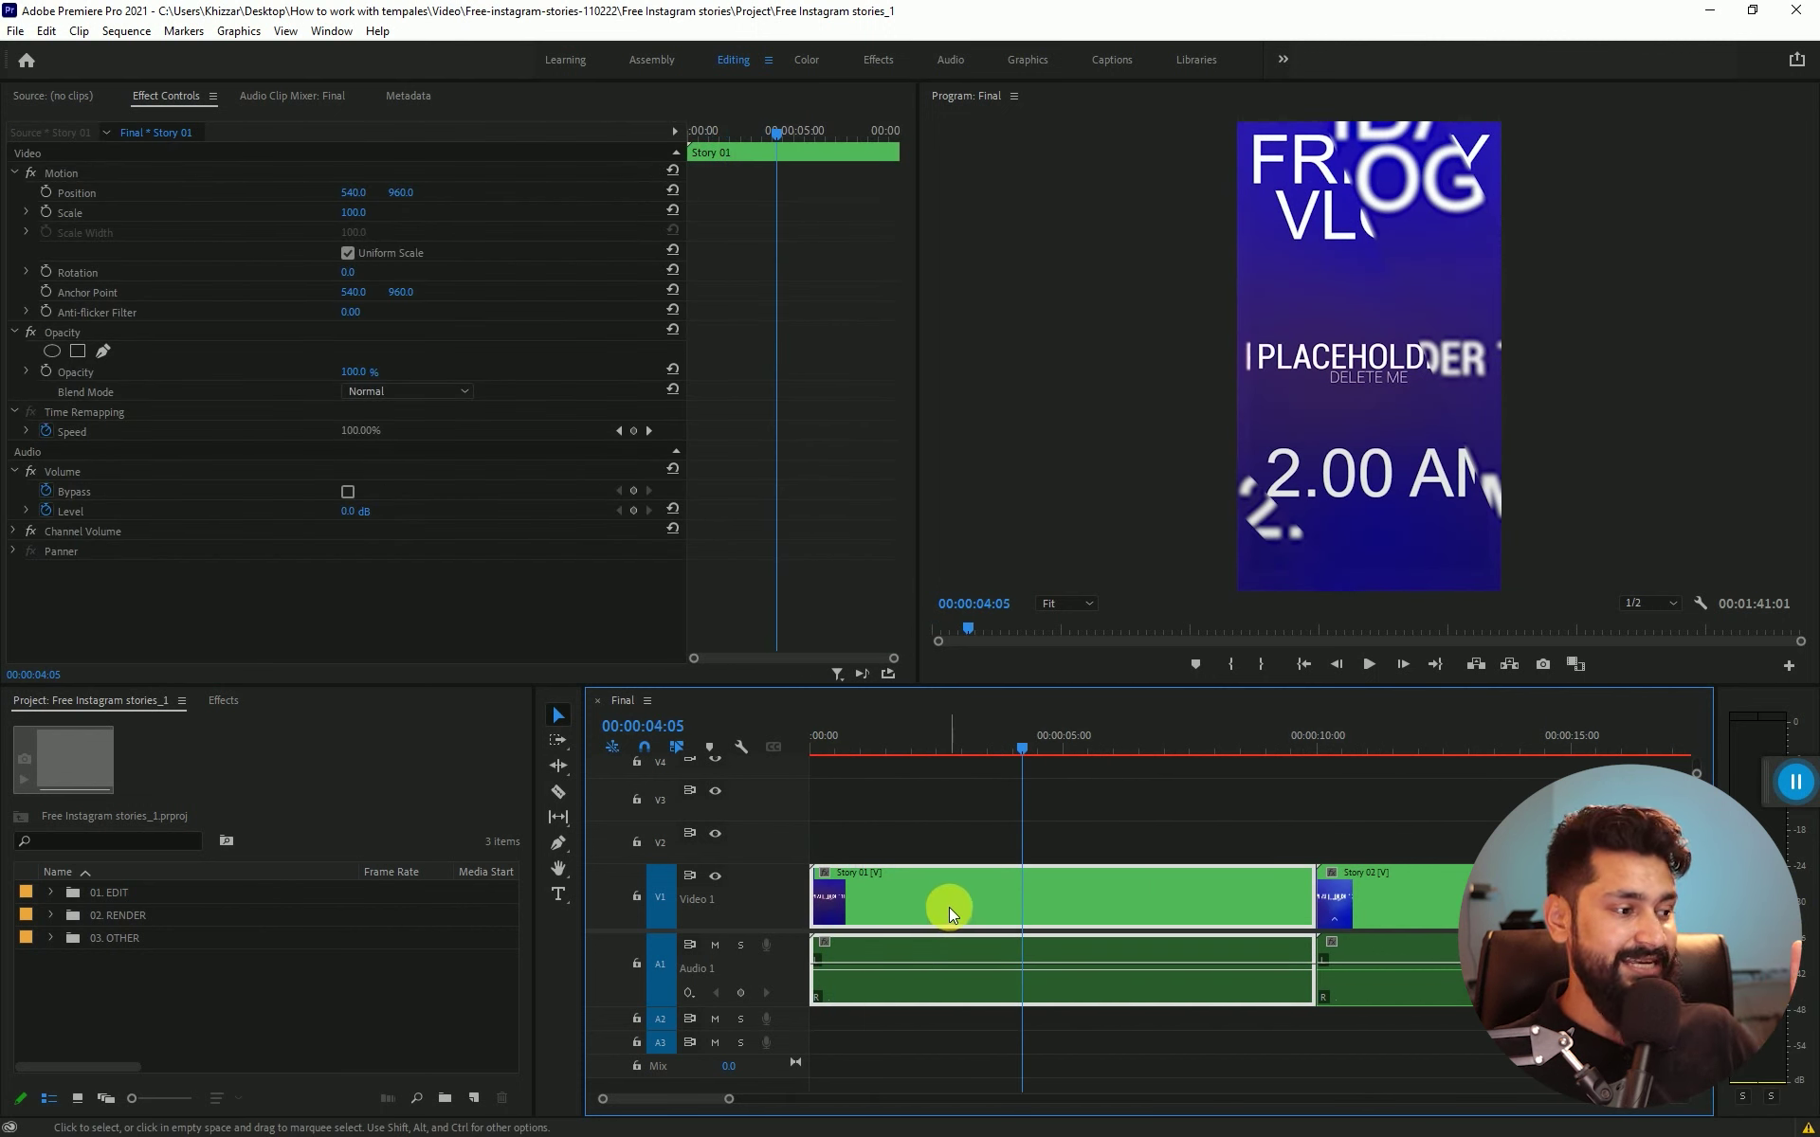
left_click(79, 1099)
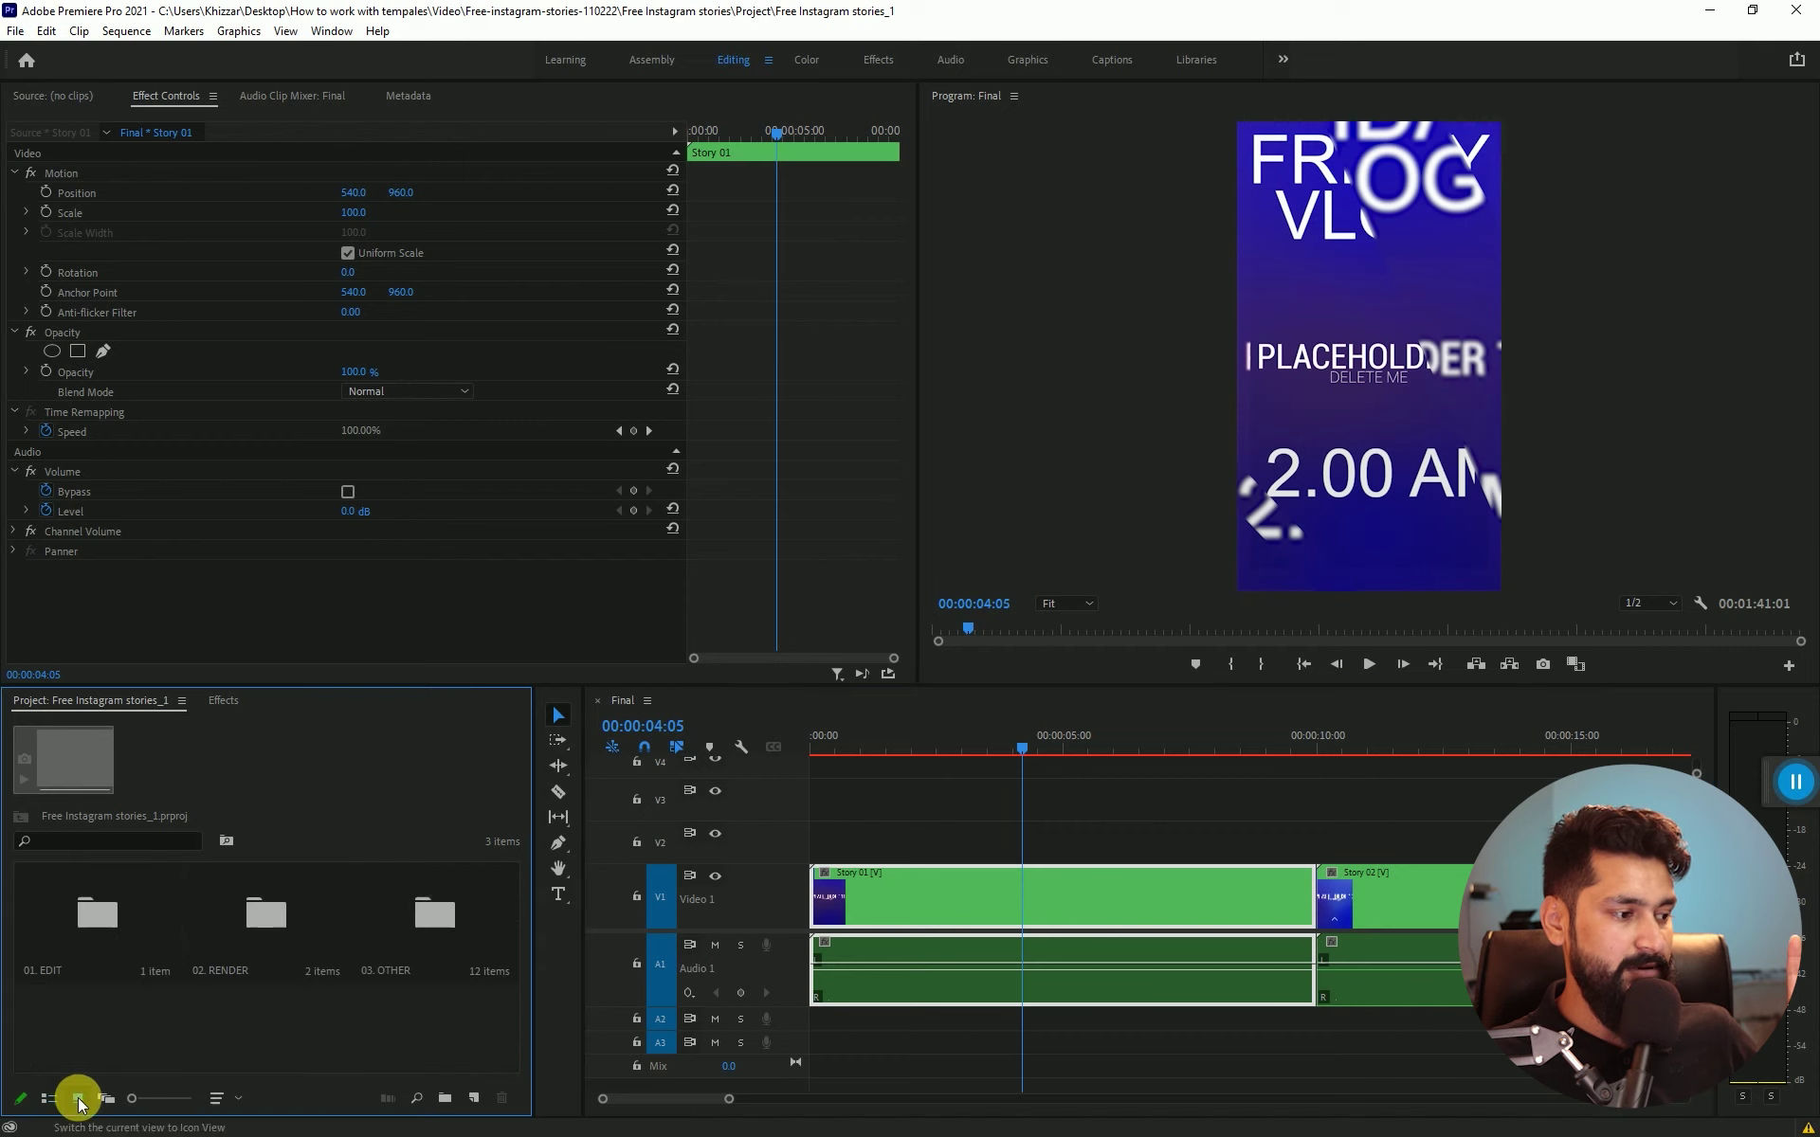
left_click_drag(900, 825, 950, 891)
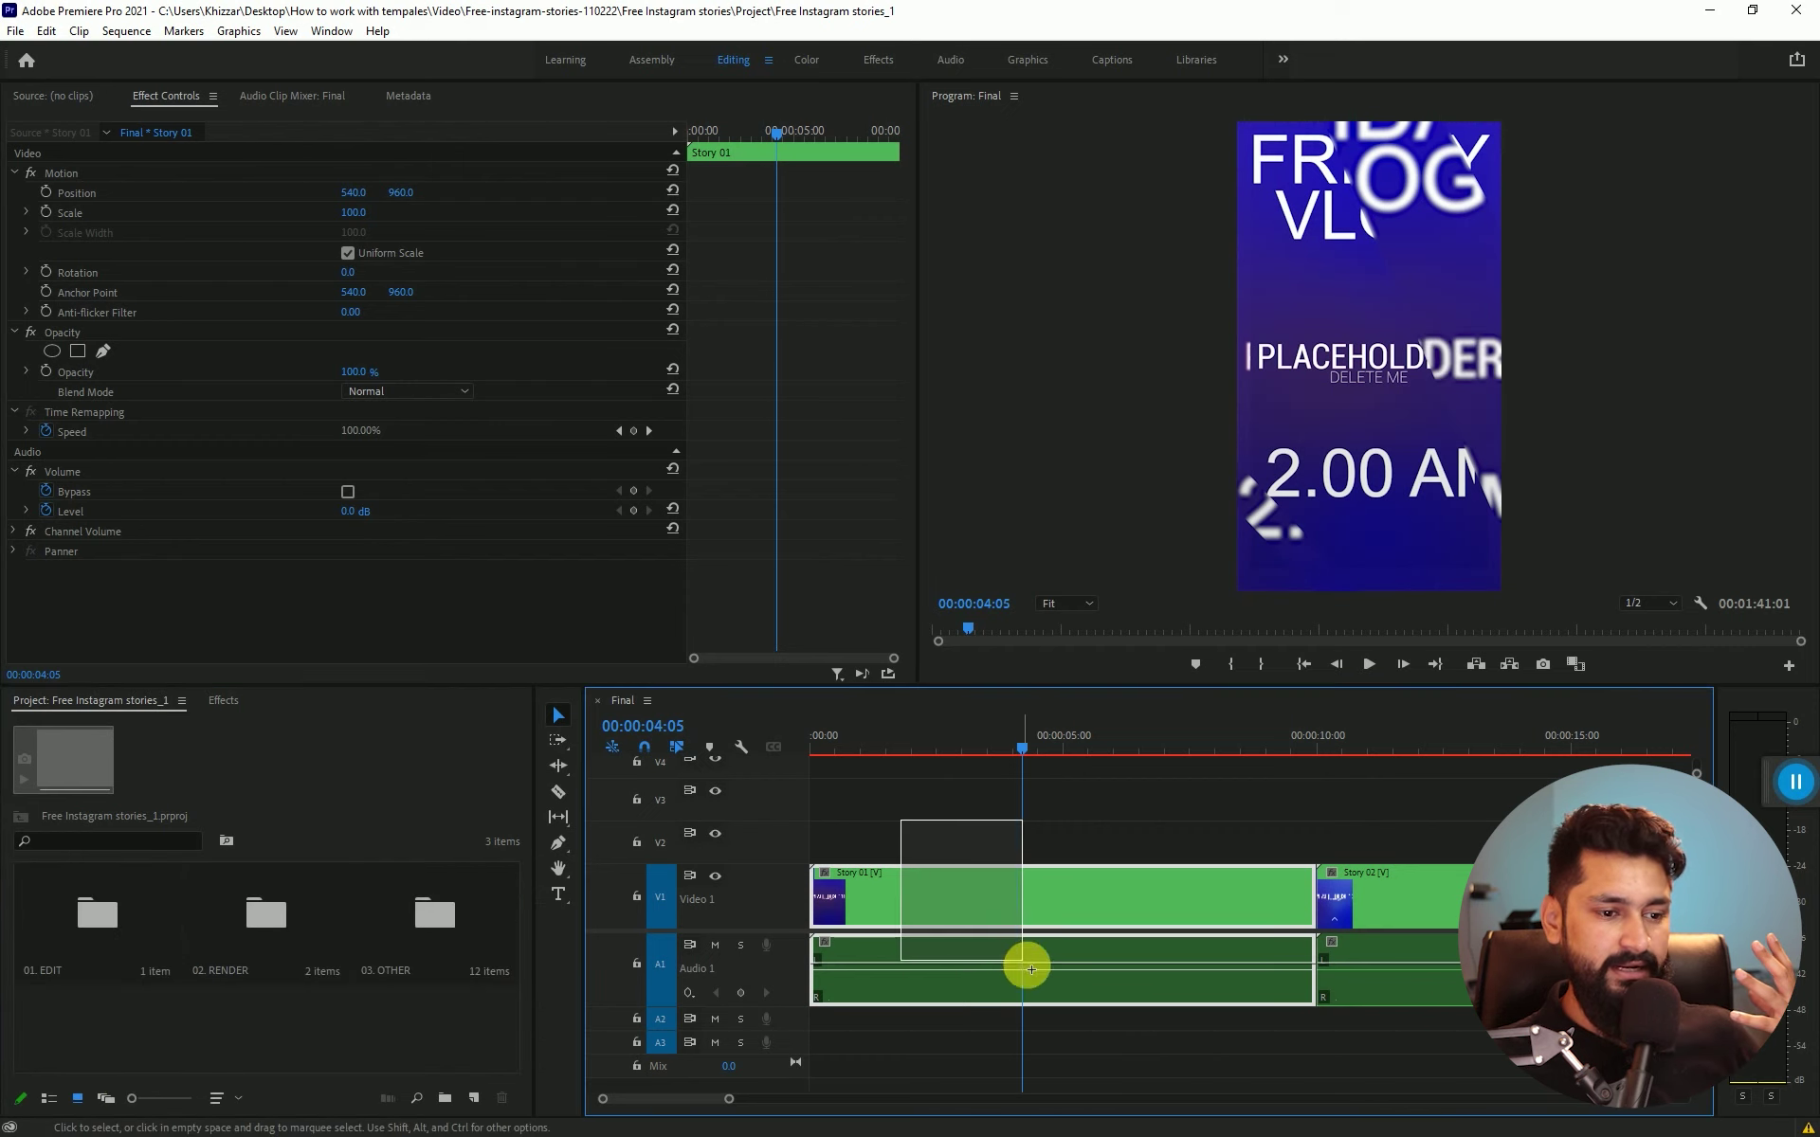
Open Story 01, then its V1 Photo/Video 01 nest, and delete the 1.png placeholder clip.
double_click(947, 886)
left_click(893, 885)
left_click(890, 910)
left_click(891, 935)
left_click(883, 959)
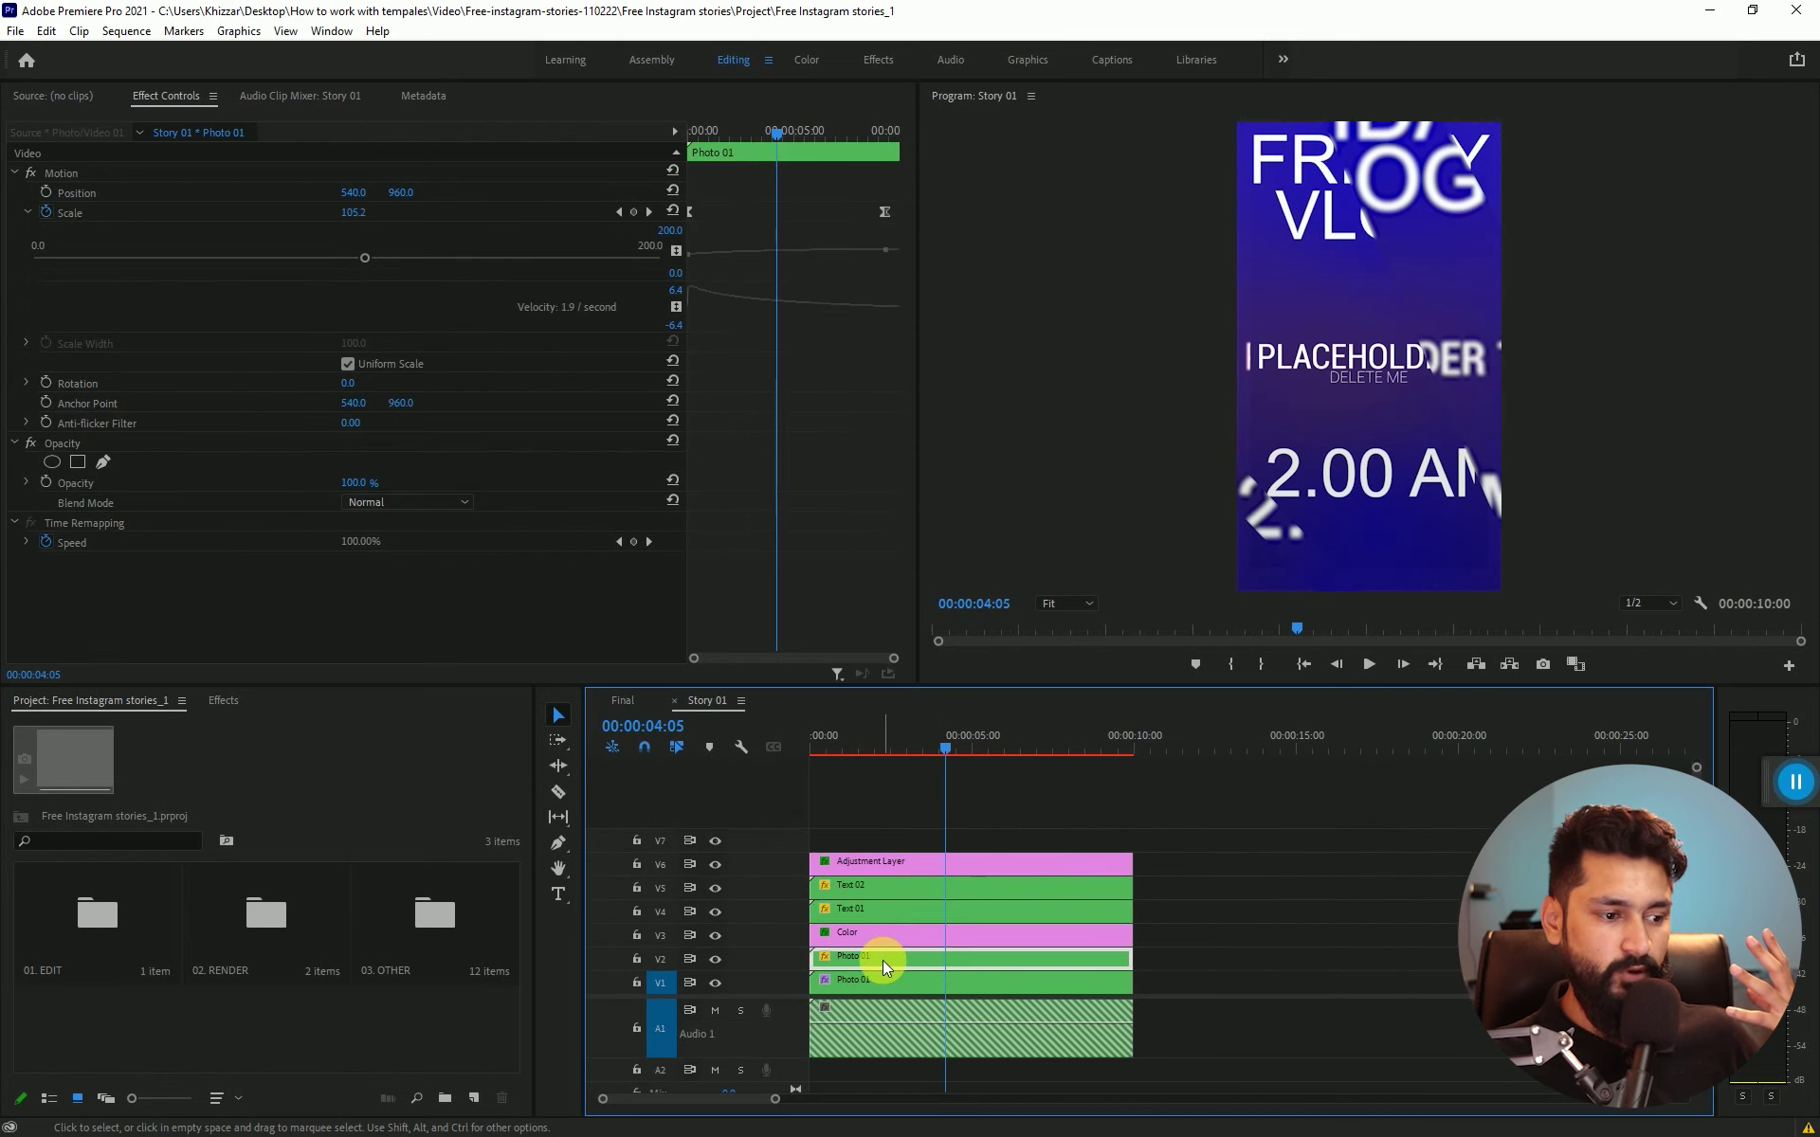
left_click(883, 984)
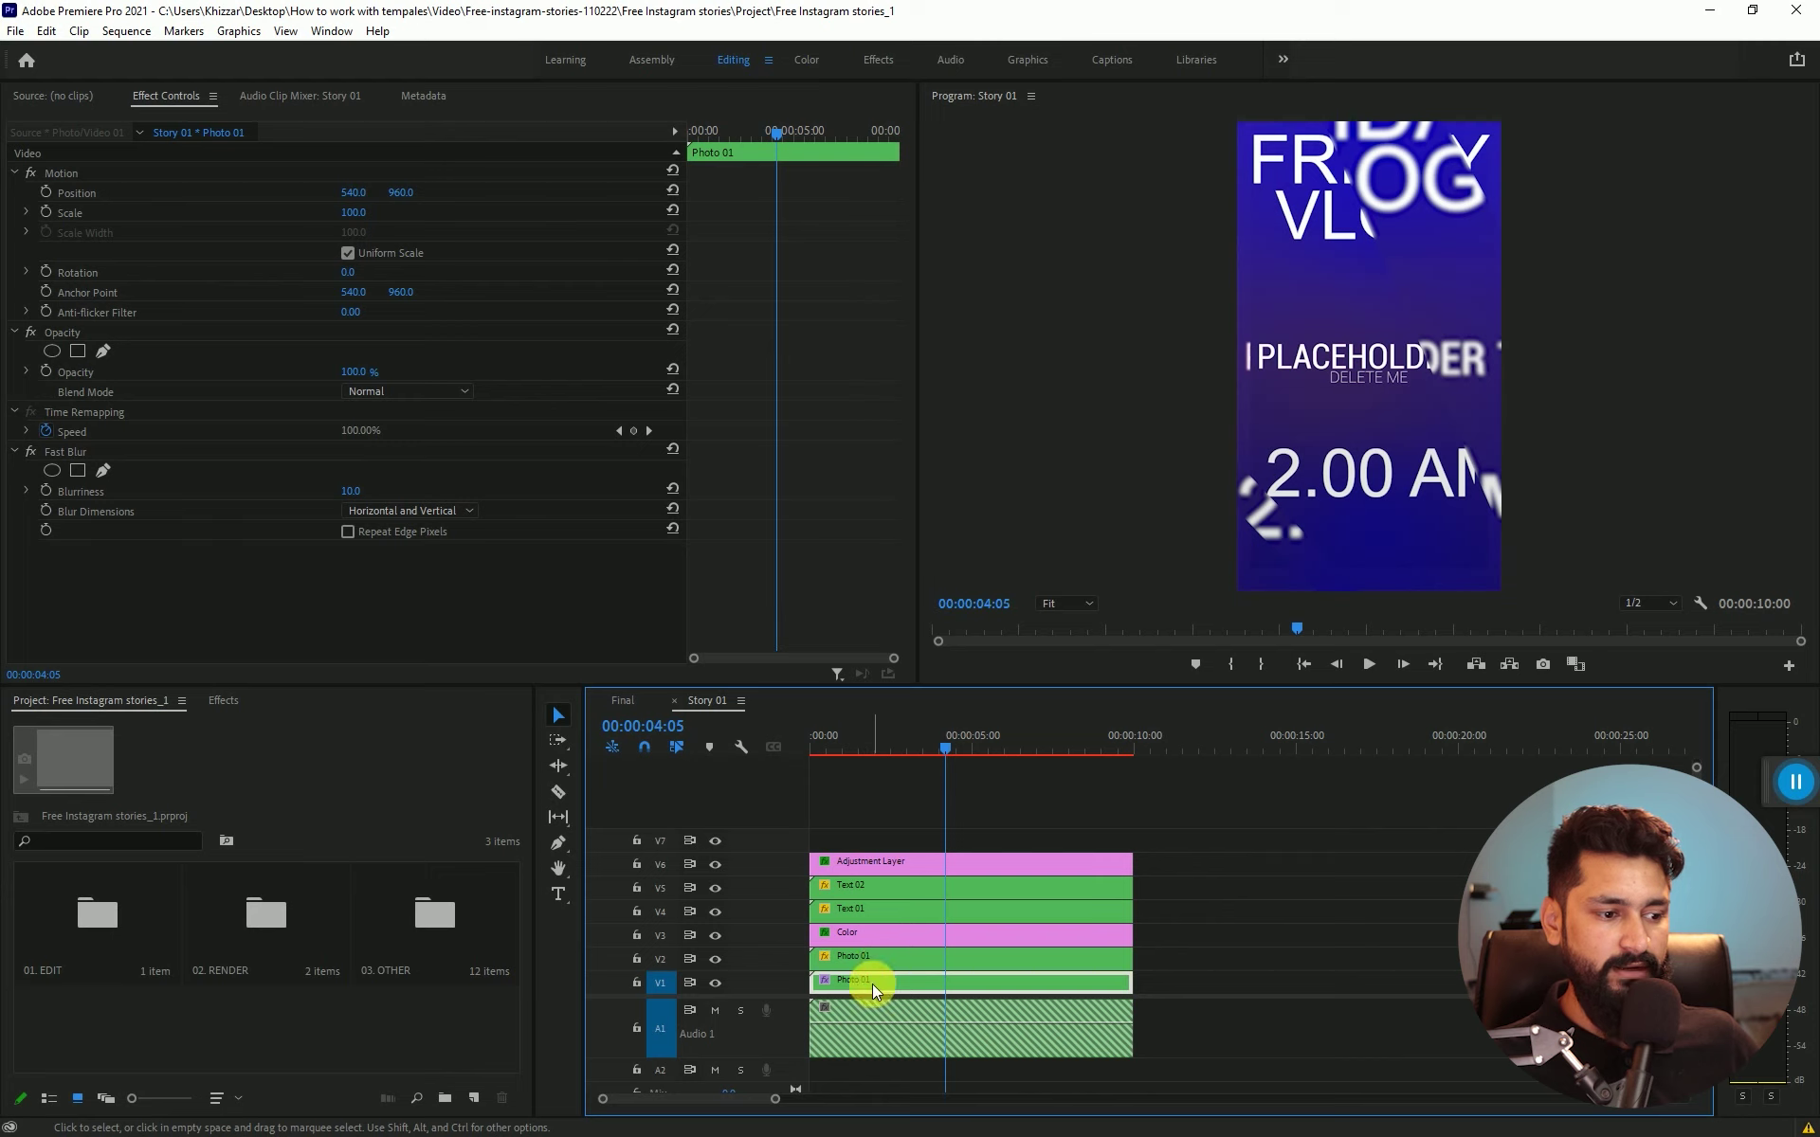
double_click(873, 984)
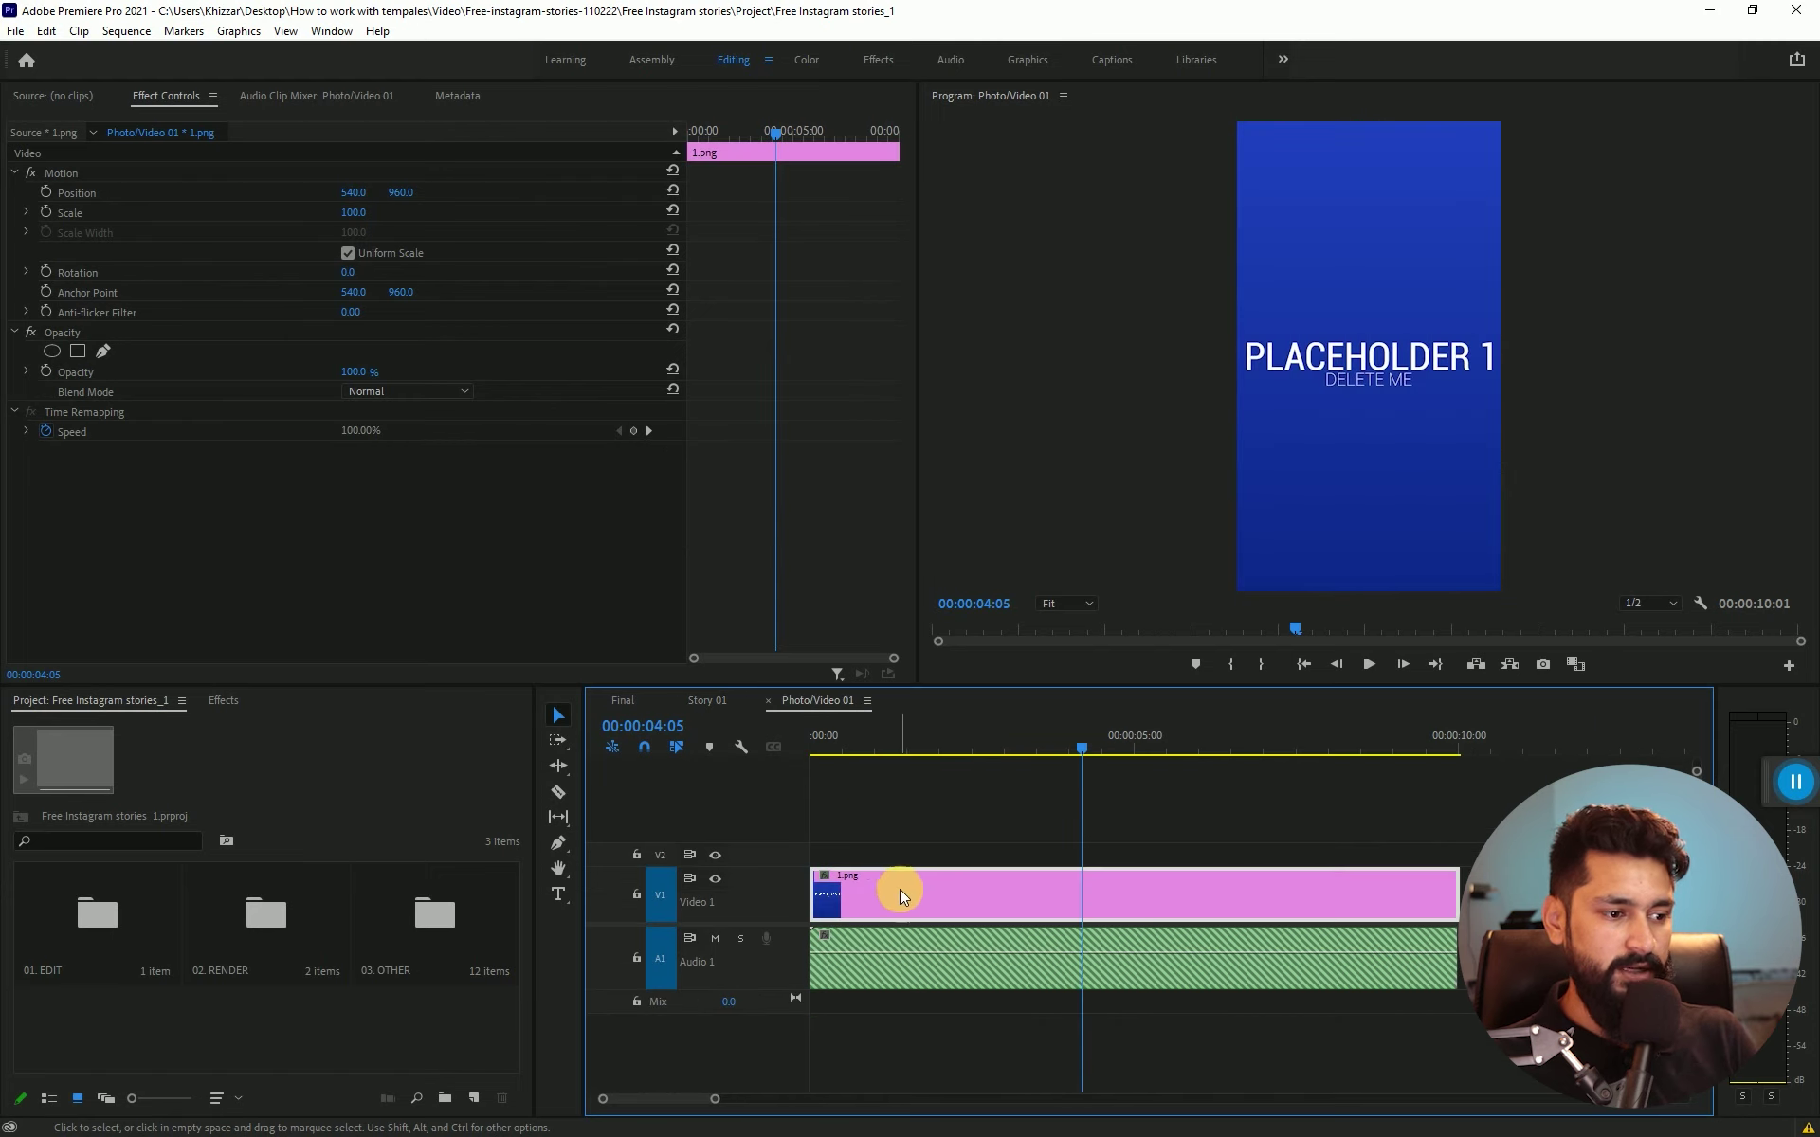
key("Delete")
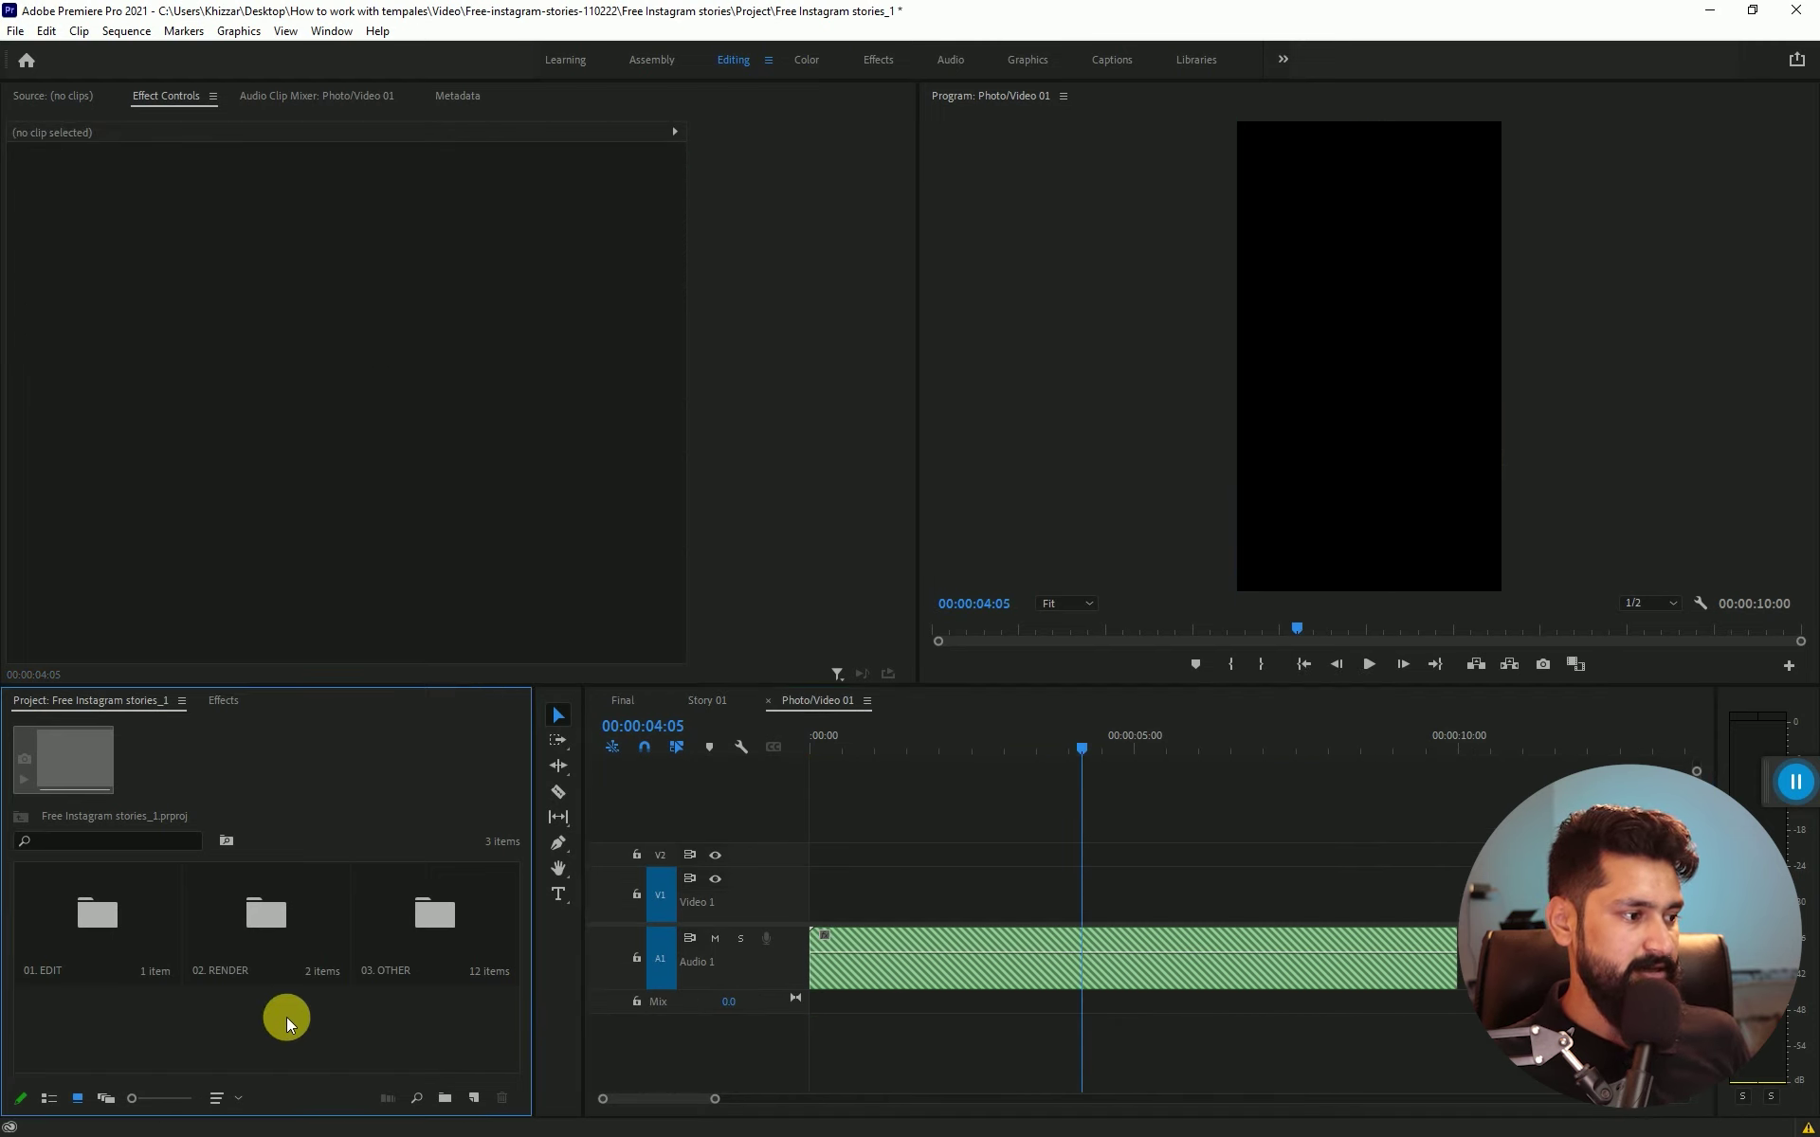
Import the Retro still, place it on V1 for the full length, and scale it to fill the frame.
double_click(287, 1016)
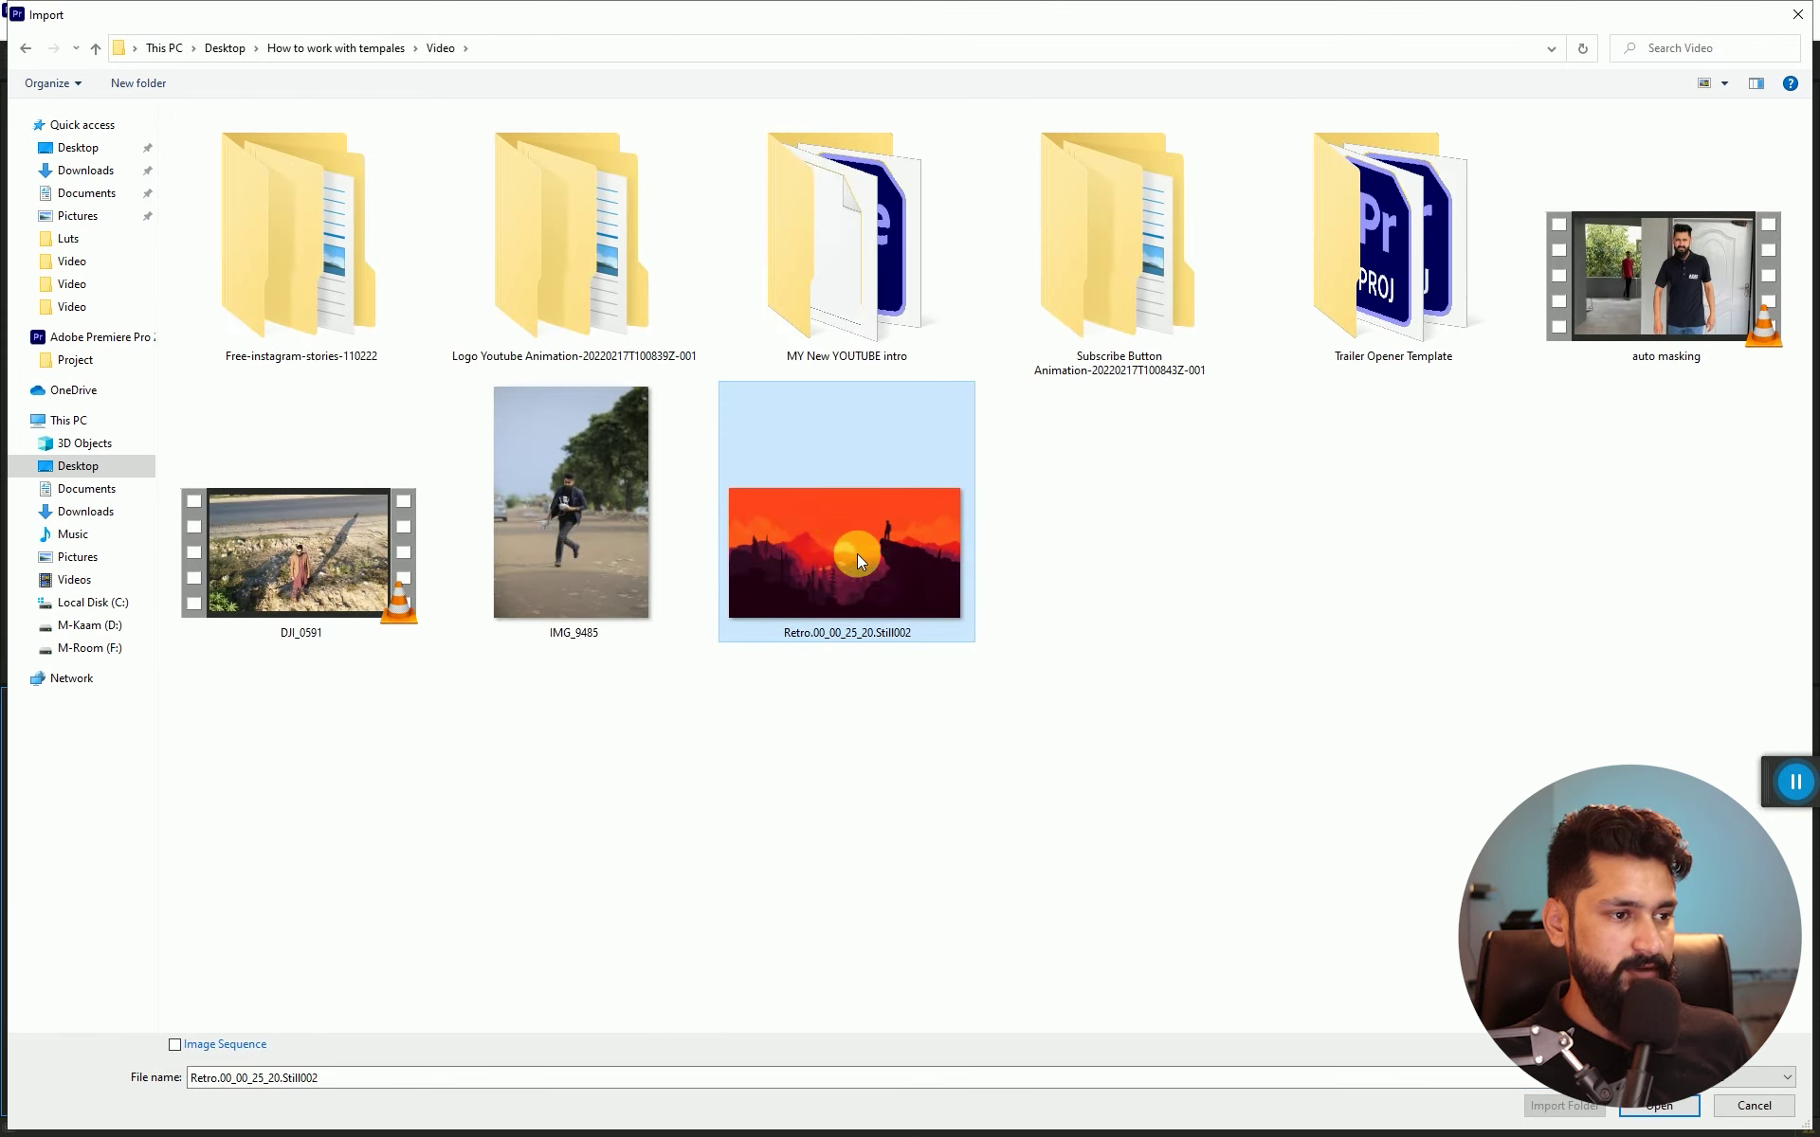
double_click(858, 548)
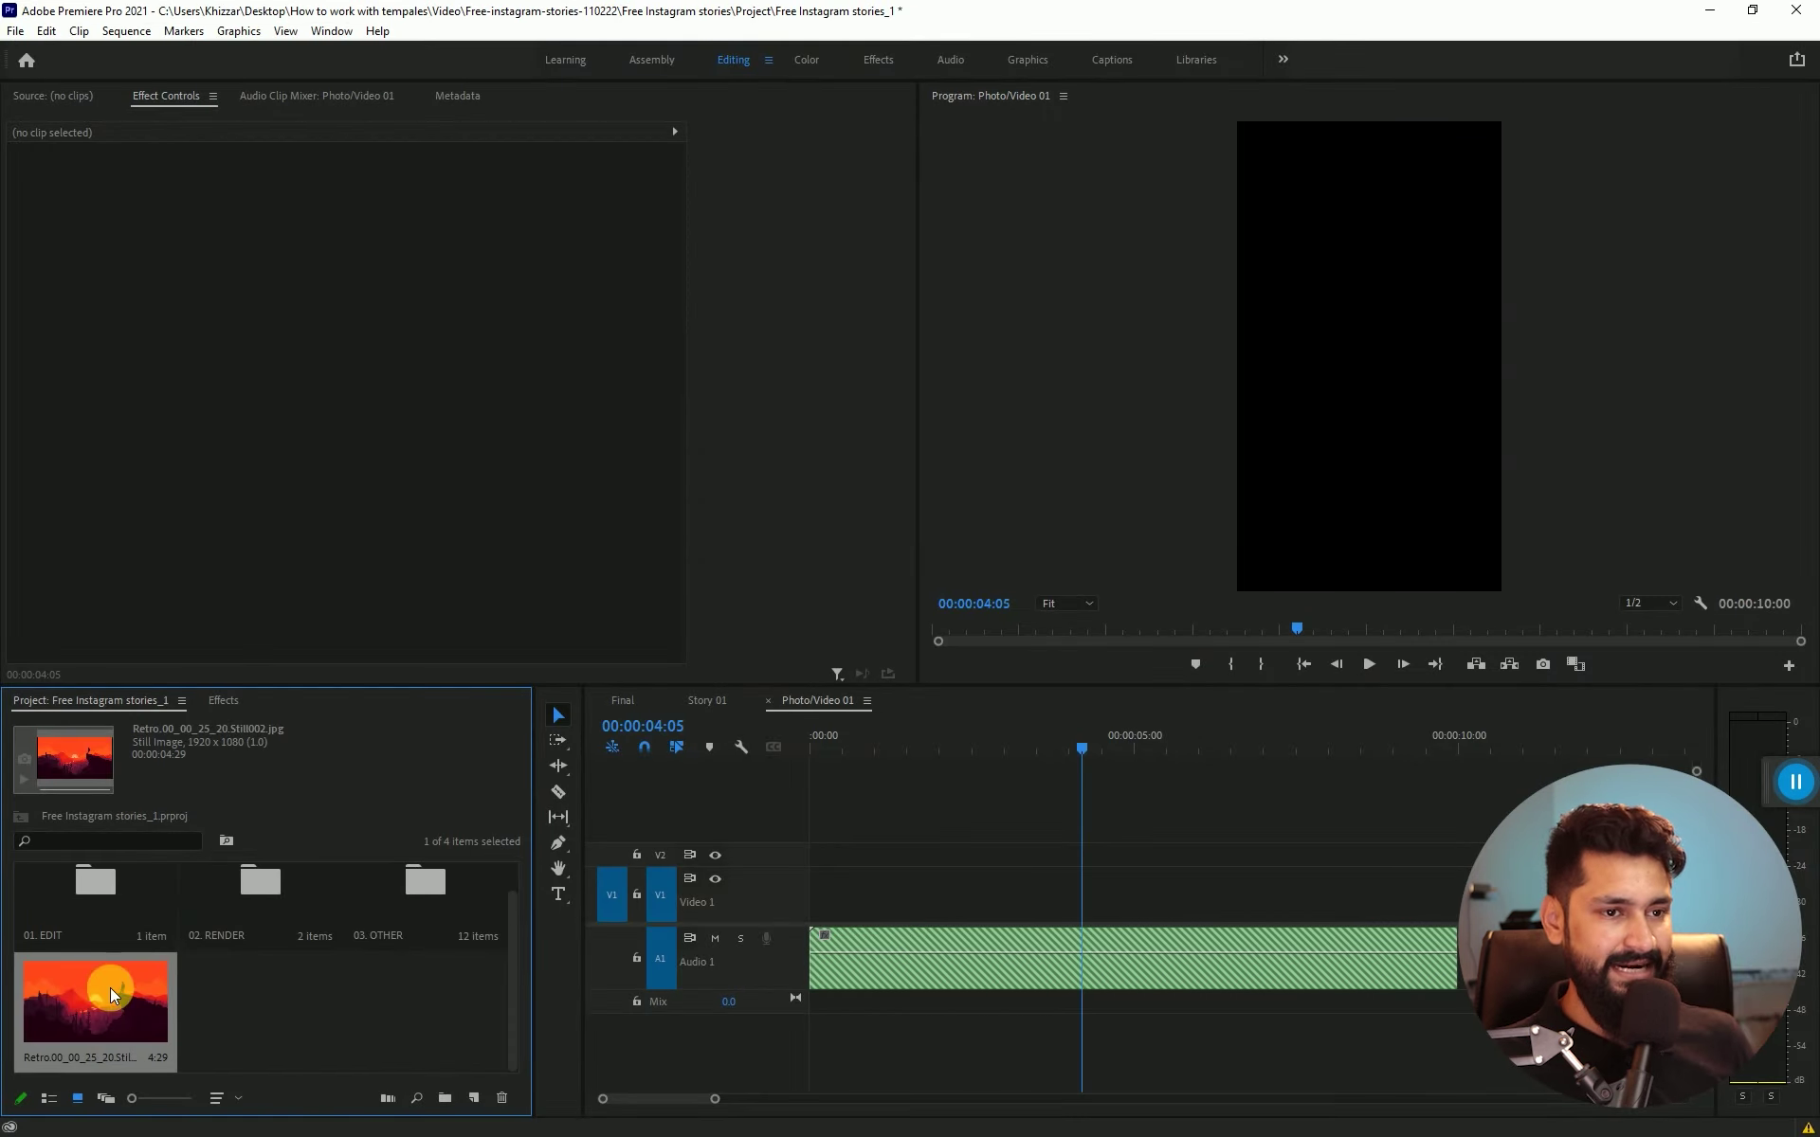
double_click(116, 986)
left_click_drag(436, 604, 815, 895)
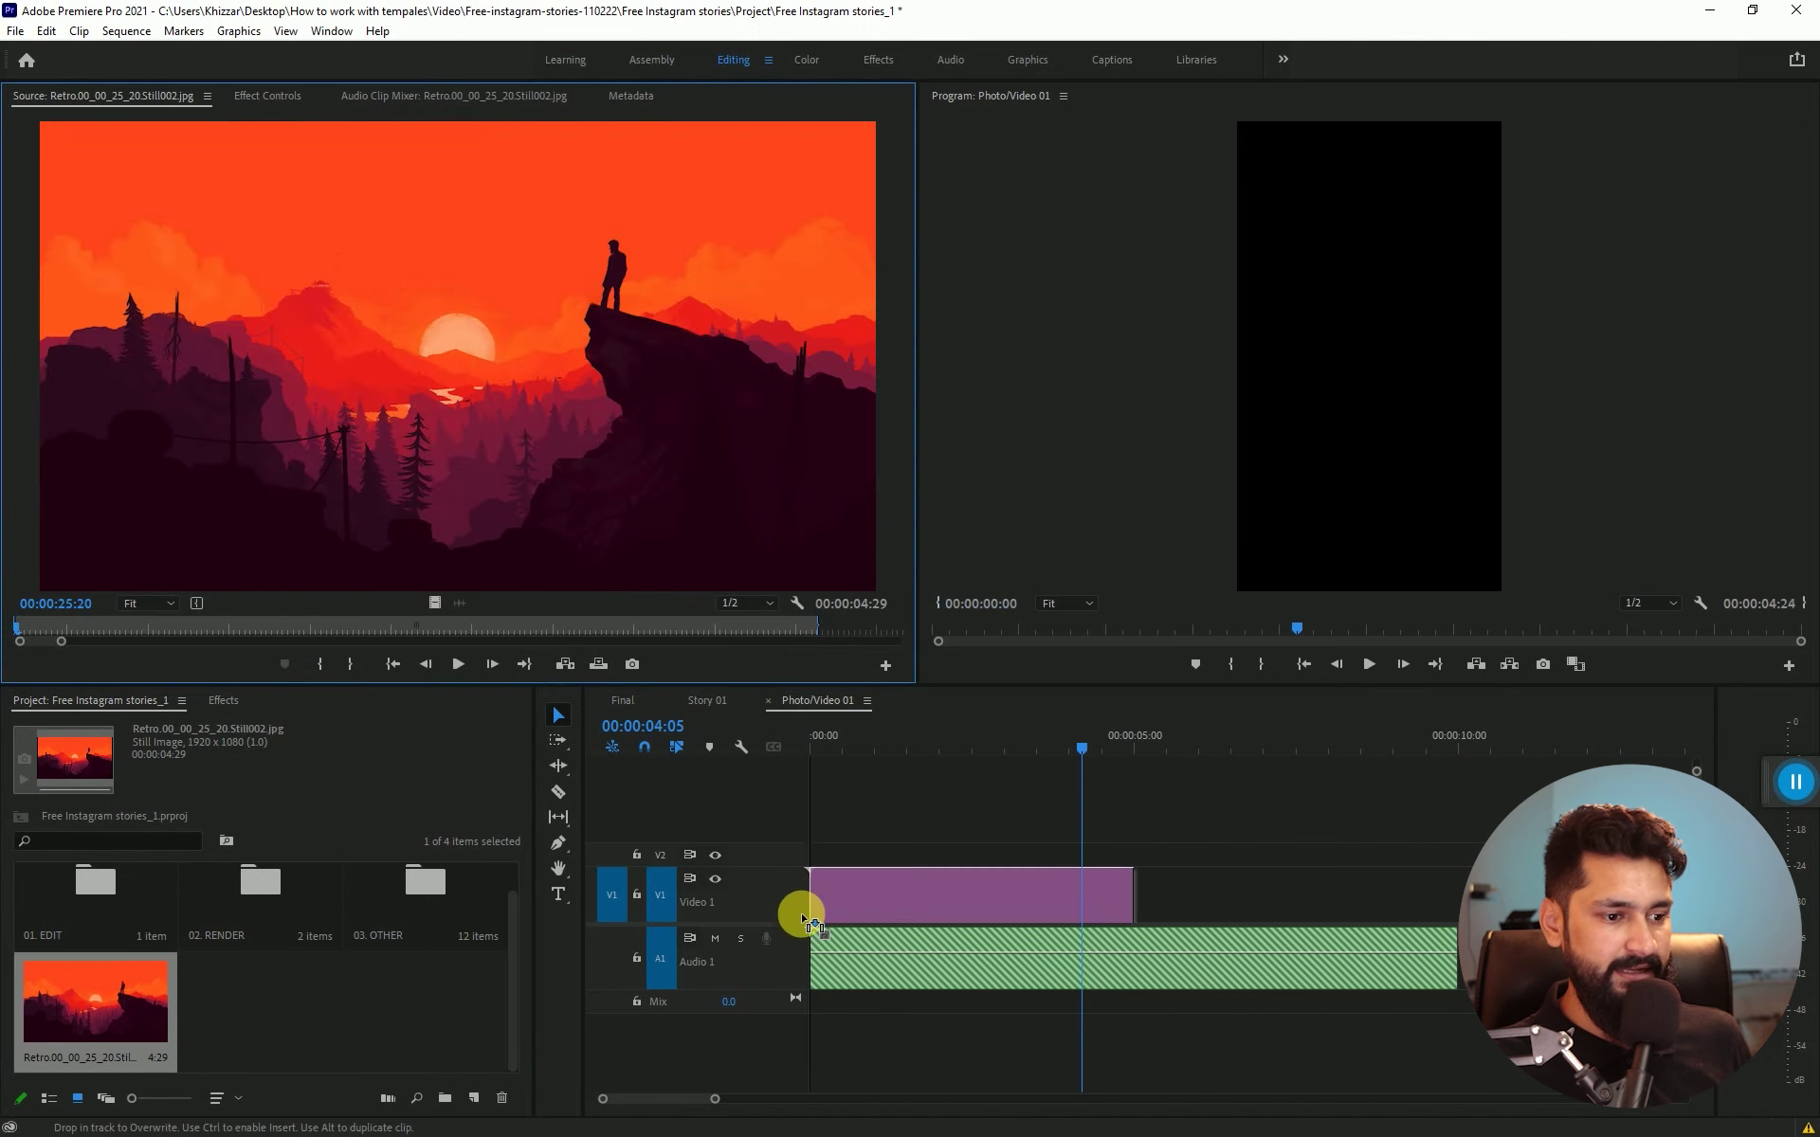
left_click_drag(1132, 901, 1455, 924)
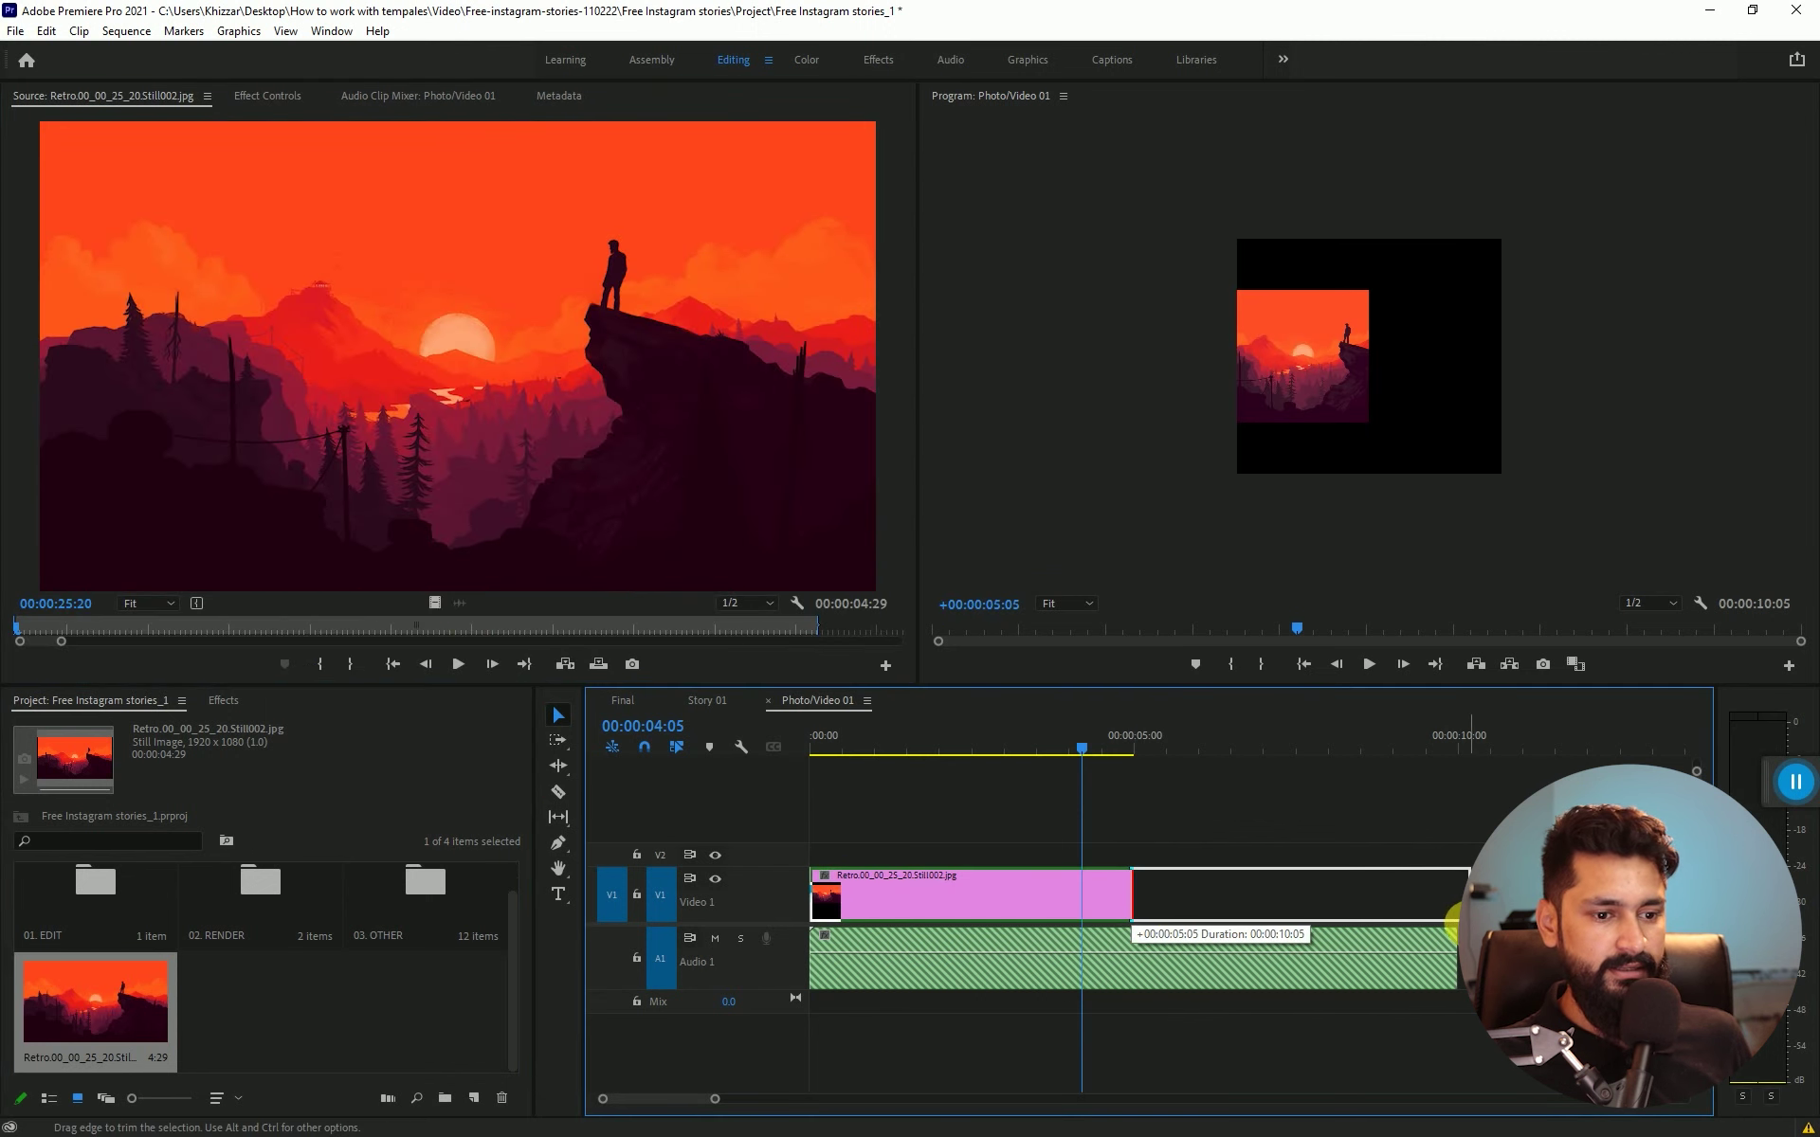
left_click(1352, 471)
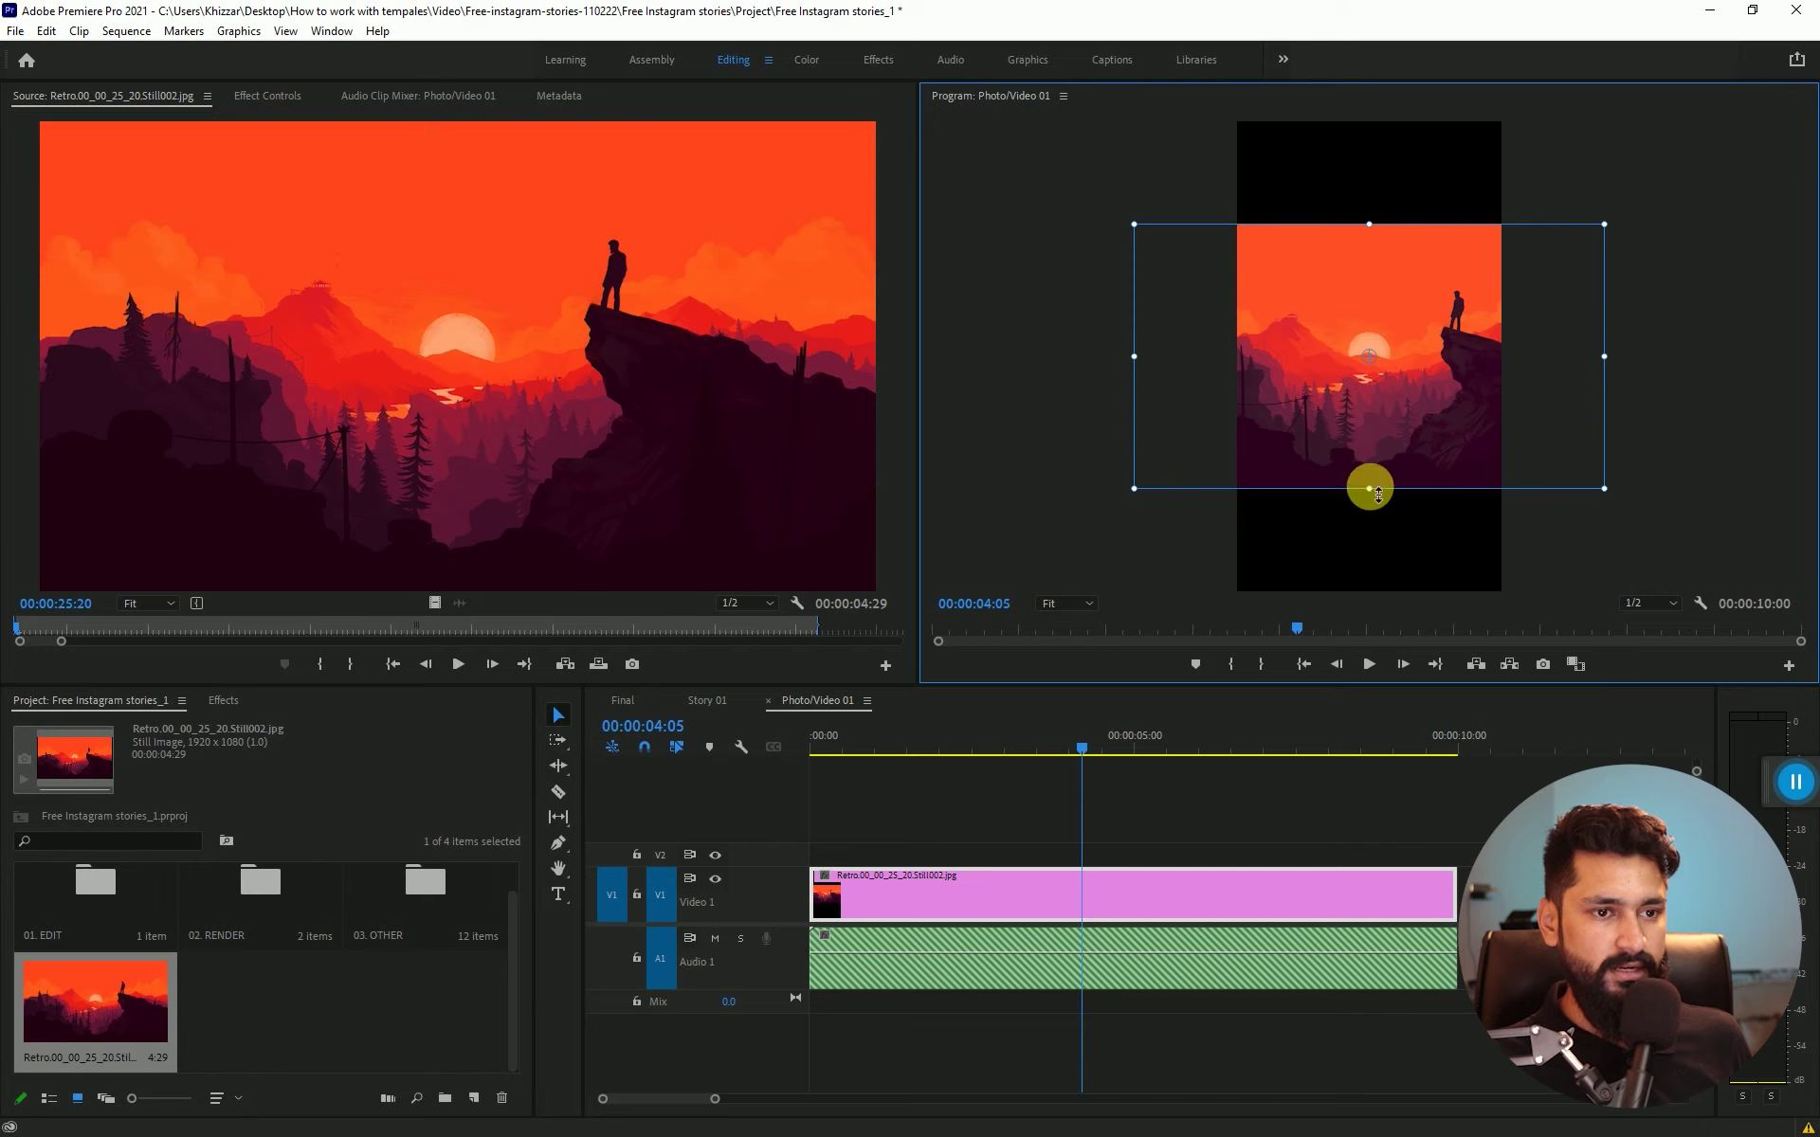
left_click_drag(1370, 489, 1368, 598)
mouse_move(1434, 475)
left_mouse_down()
mouse_move(1344, 484)
mouse_move(1365, 478)
left_mouse_up()
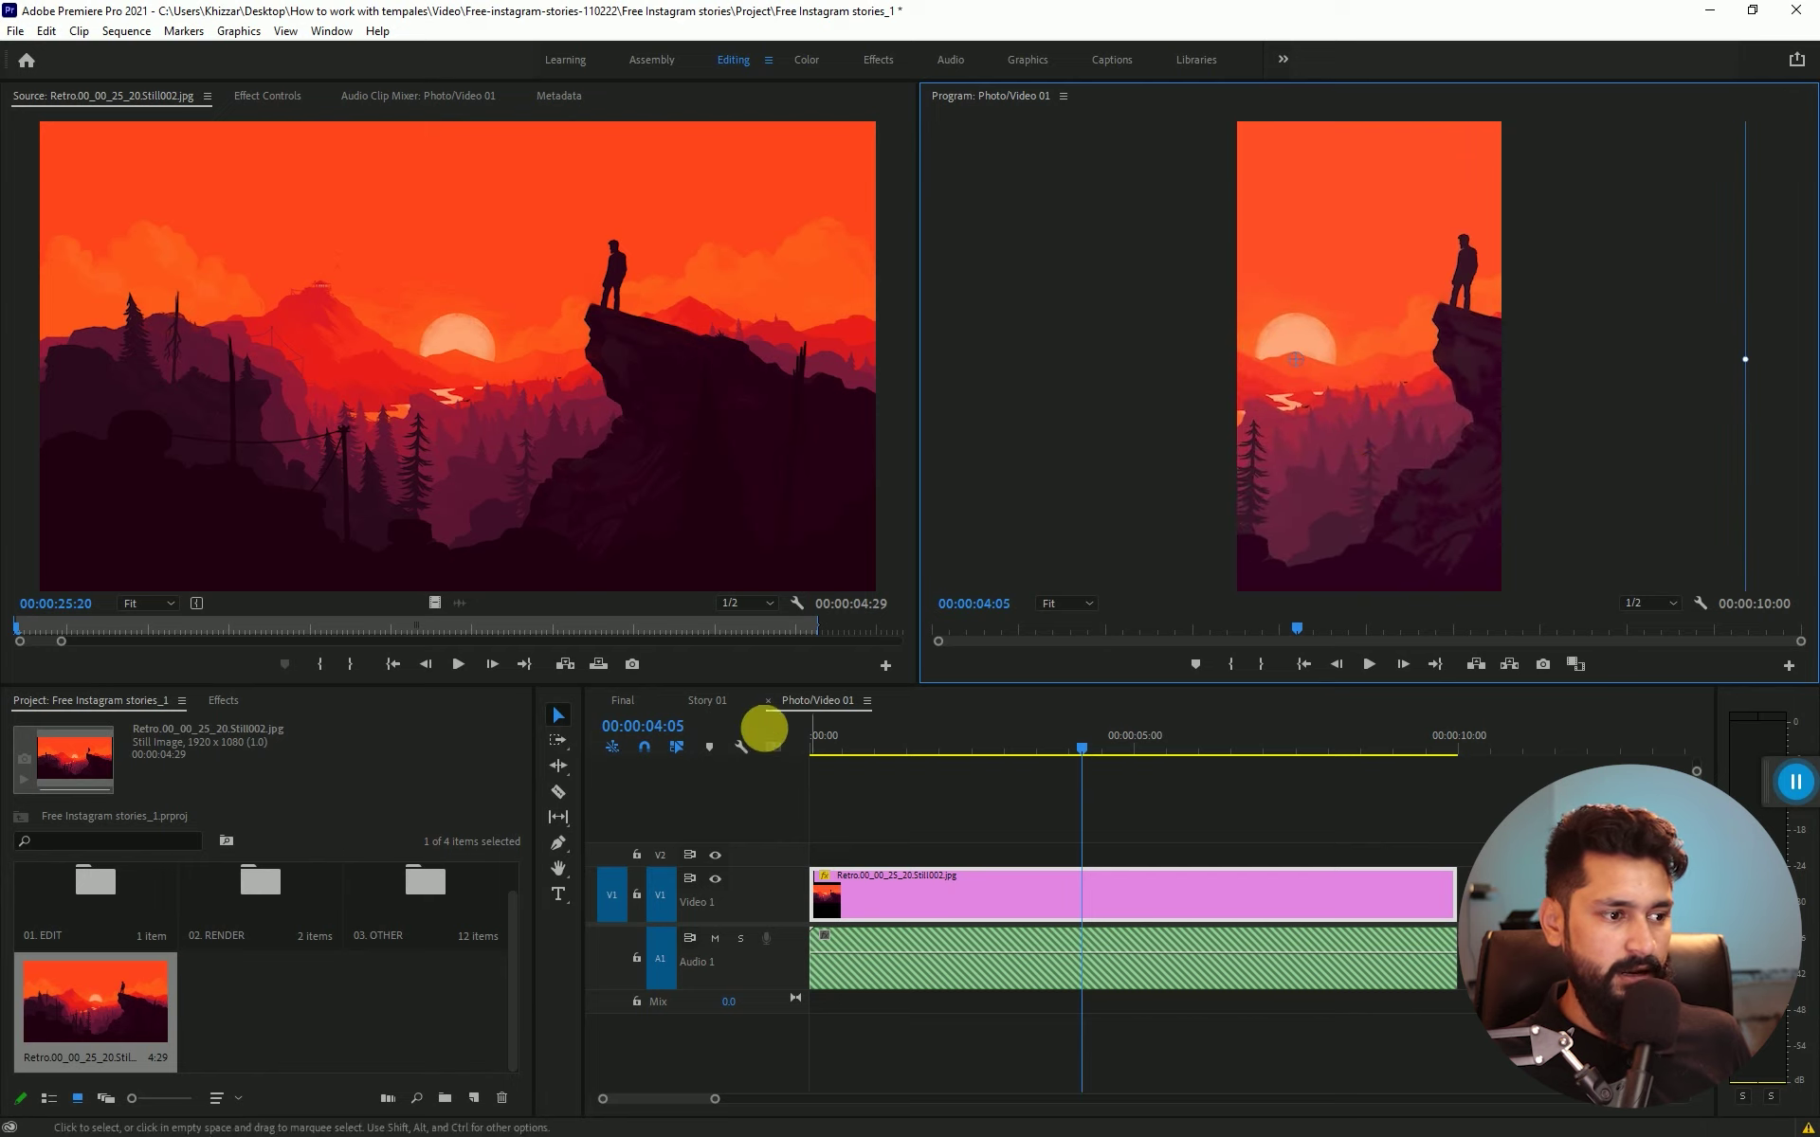
Play Story 01 from the start and stop at 00:00:06:00.
left_click(707, 700)
left_click_drag(938, 736, 830, 747)
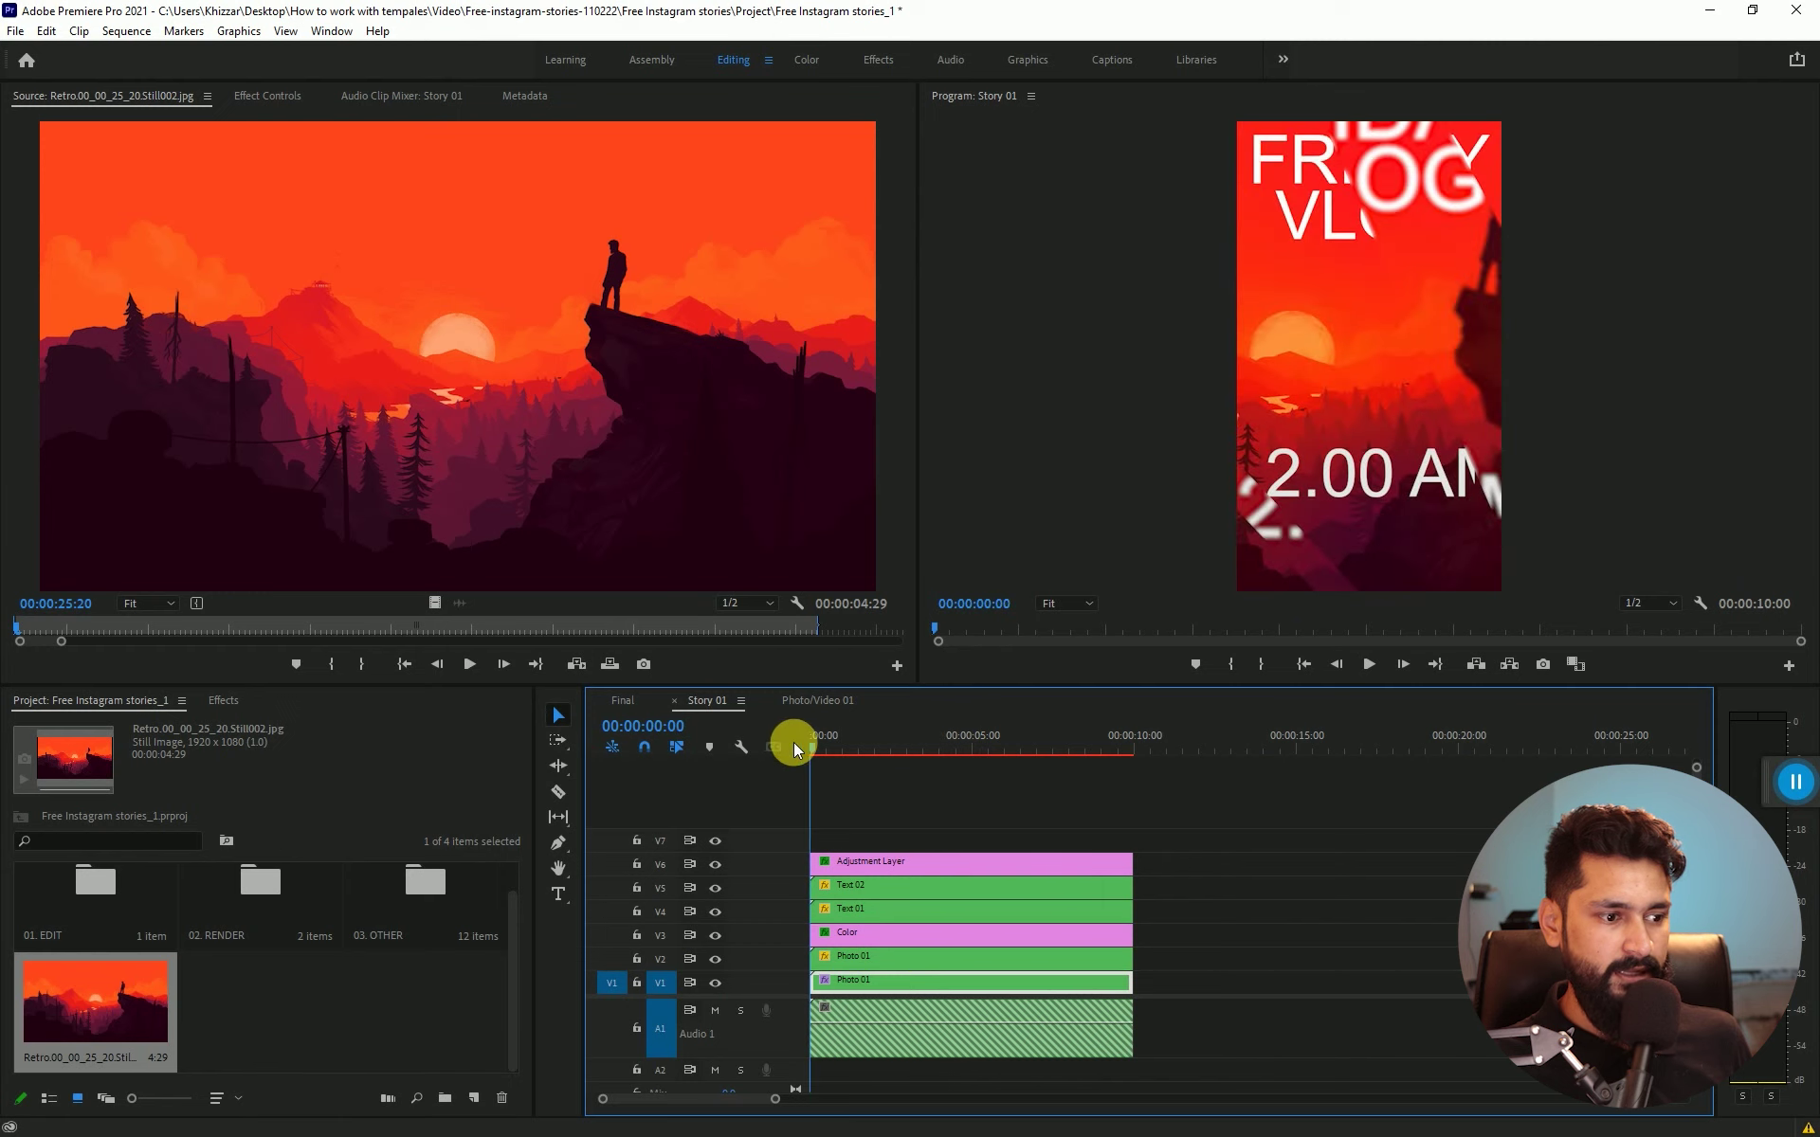
key("space")
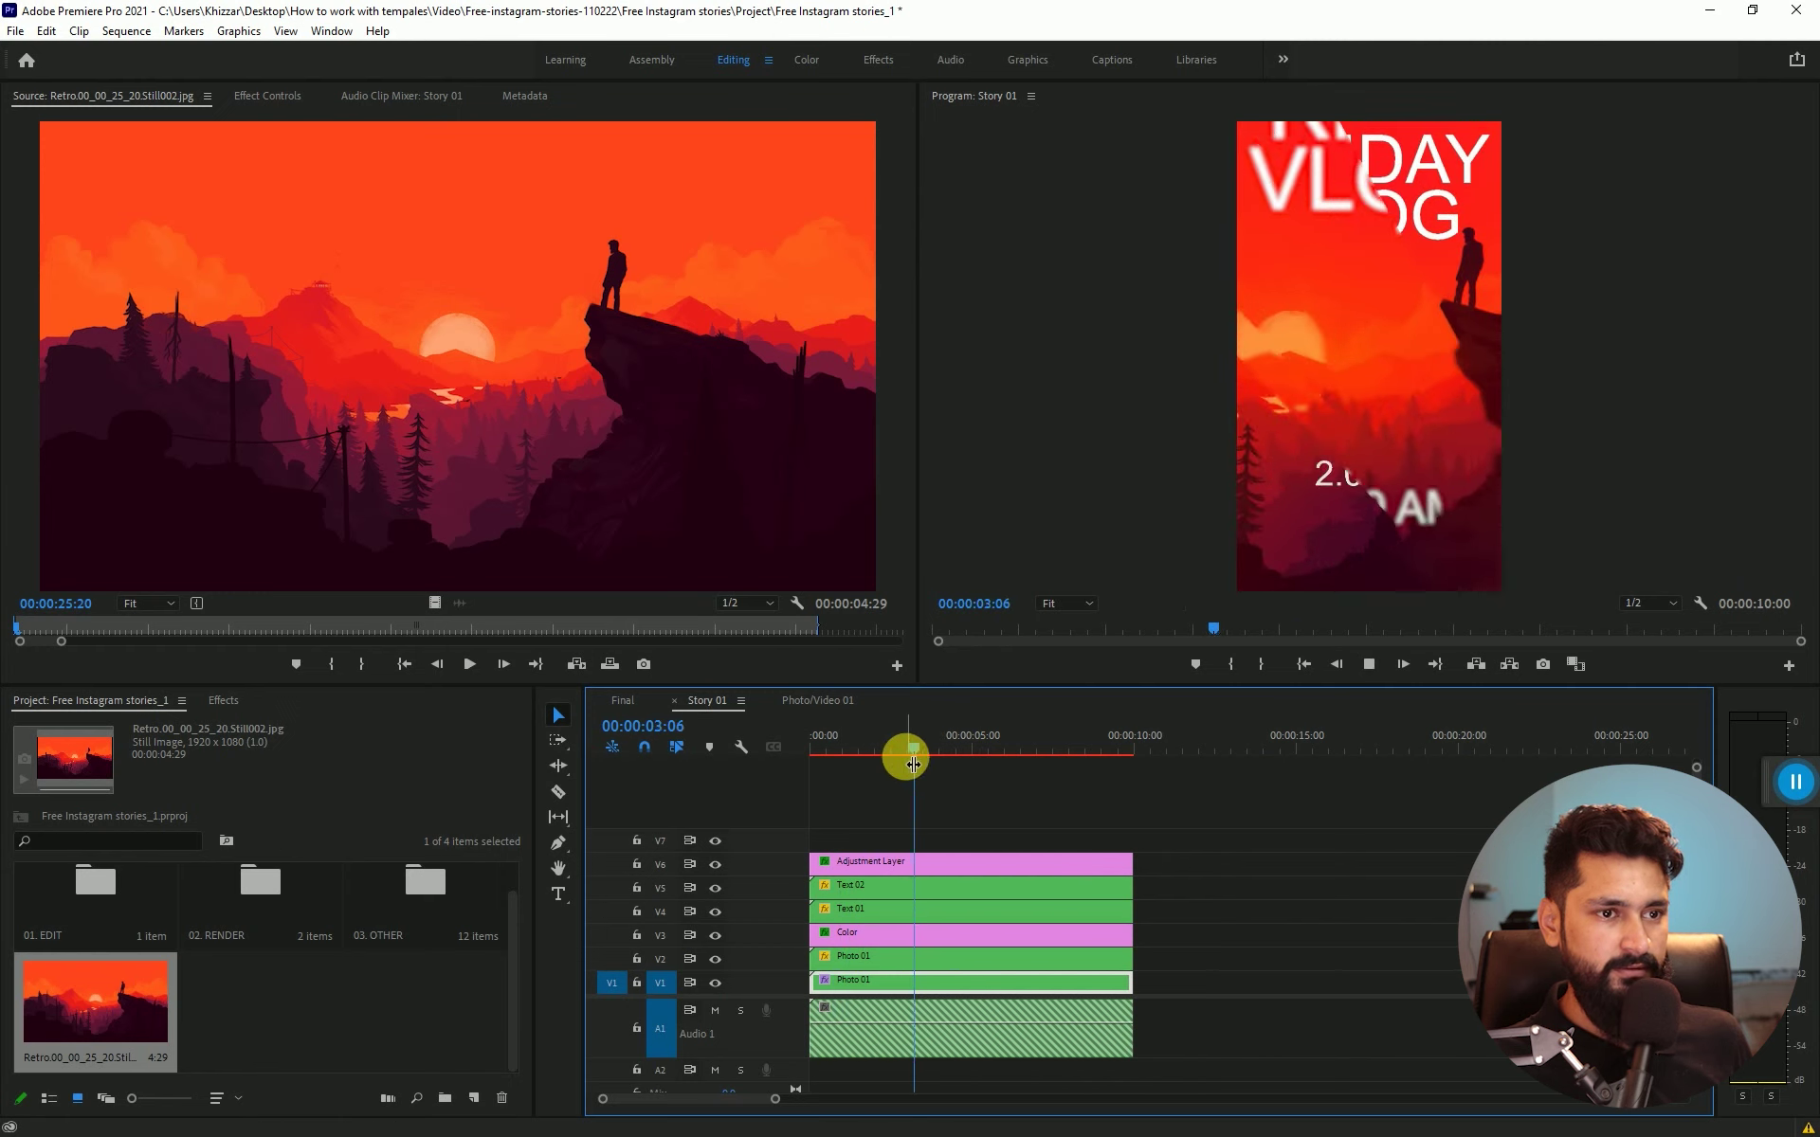
key("space")
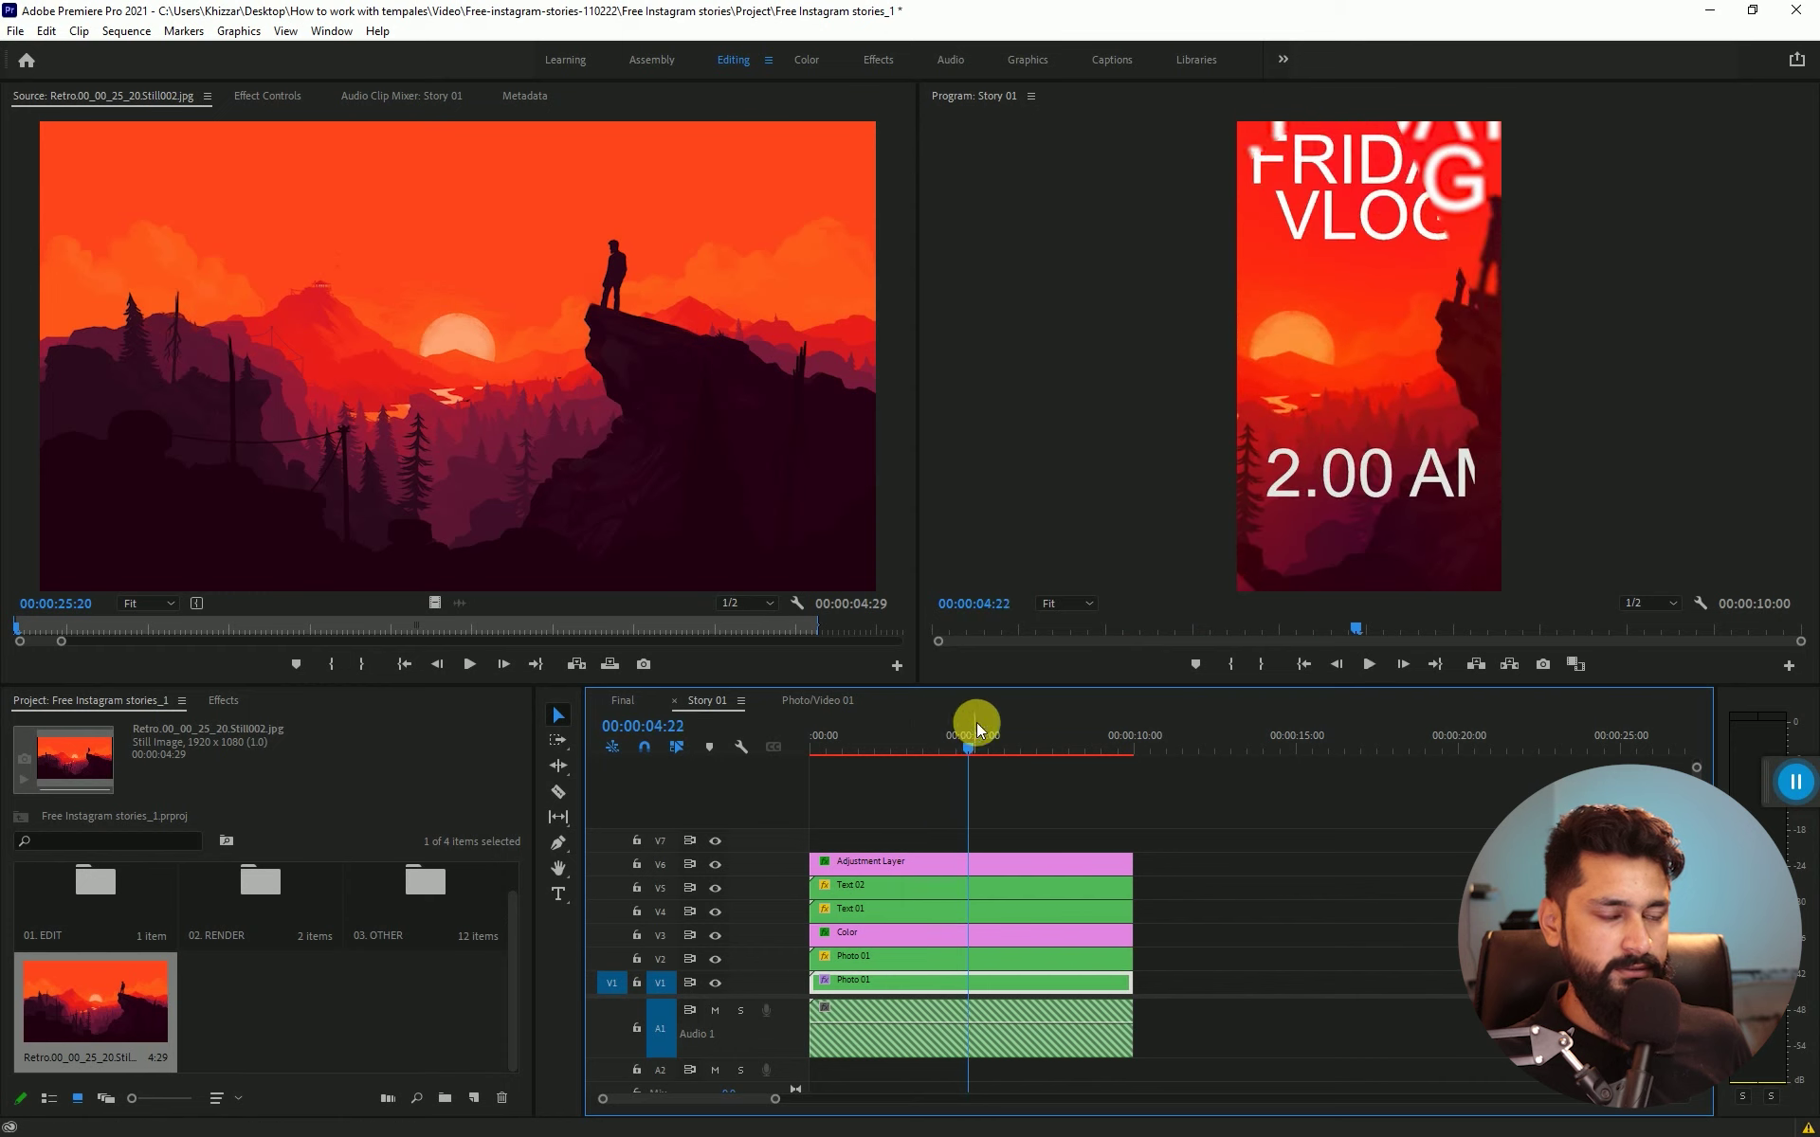
left_click_drag(976, 722, 1005, 753)
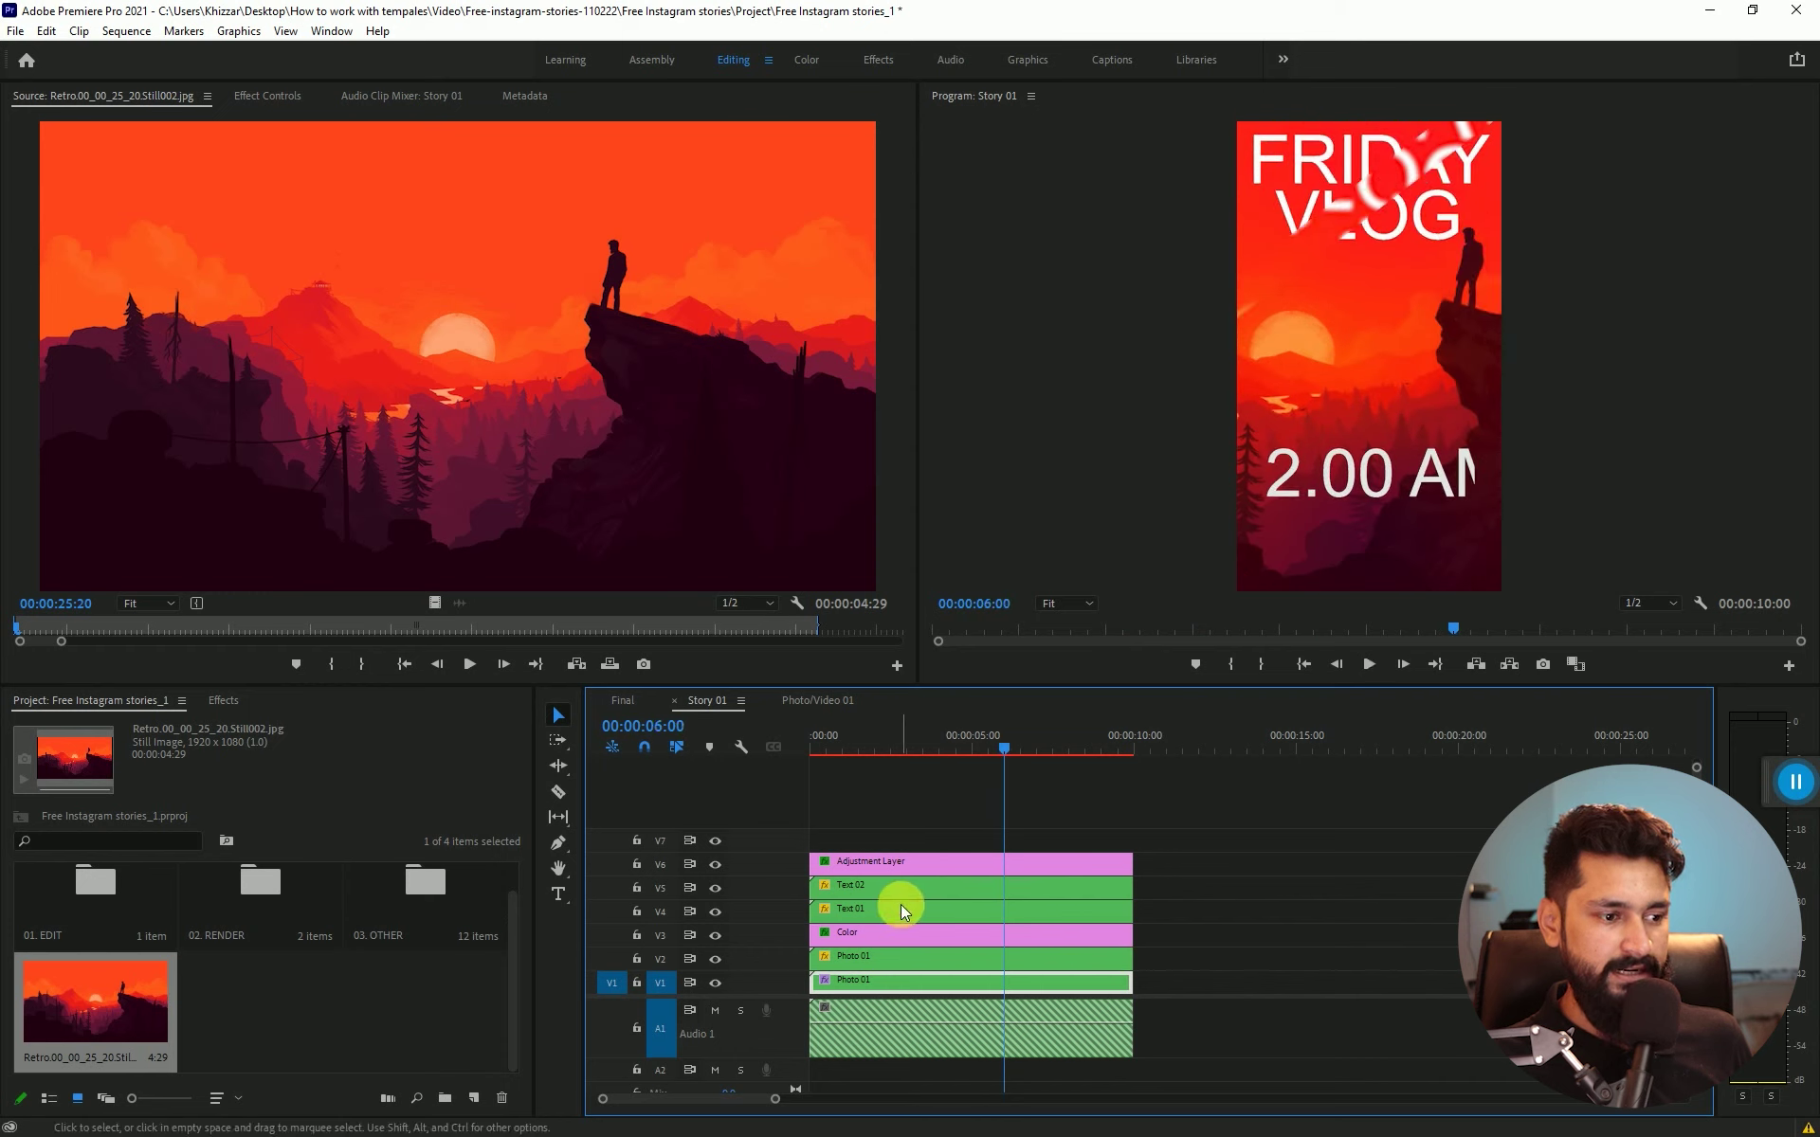
Retype the Text 01 title from FRIDAY VLOG to 'Khizzar Films'.
double_click(900, 910)
double_click(1210, 317)
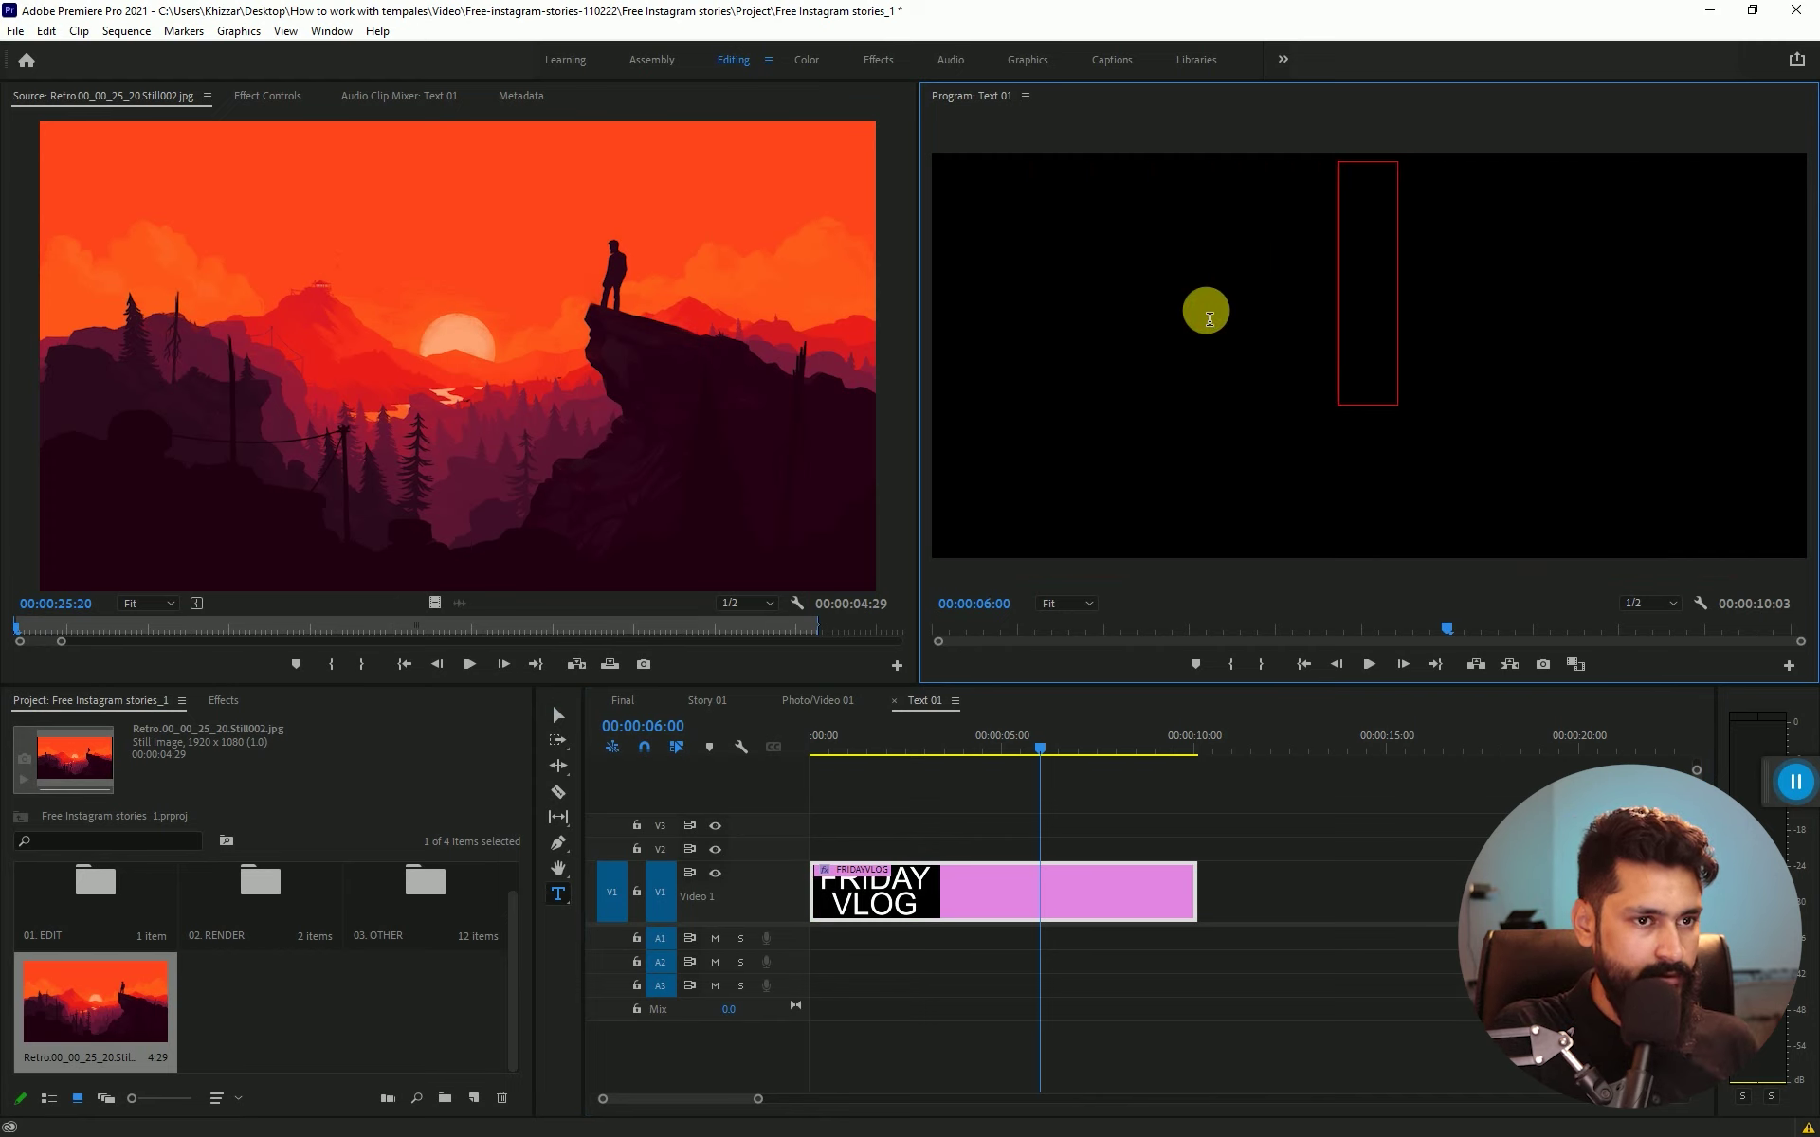
type("khizzar Films")
left_click_drag(1142, 284, 1052, 284)
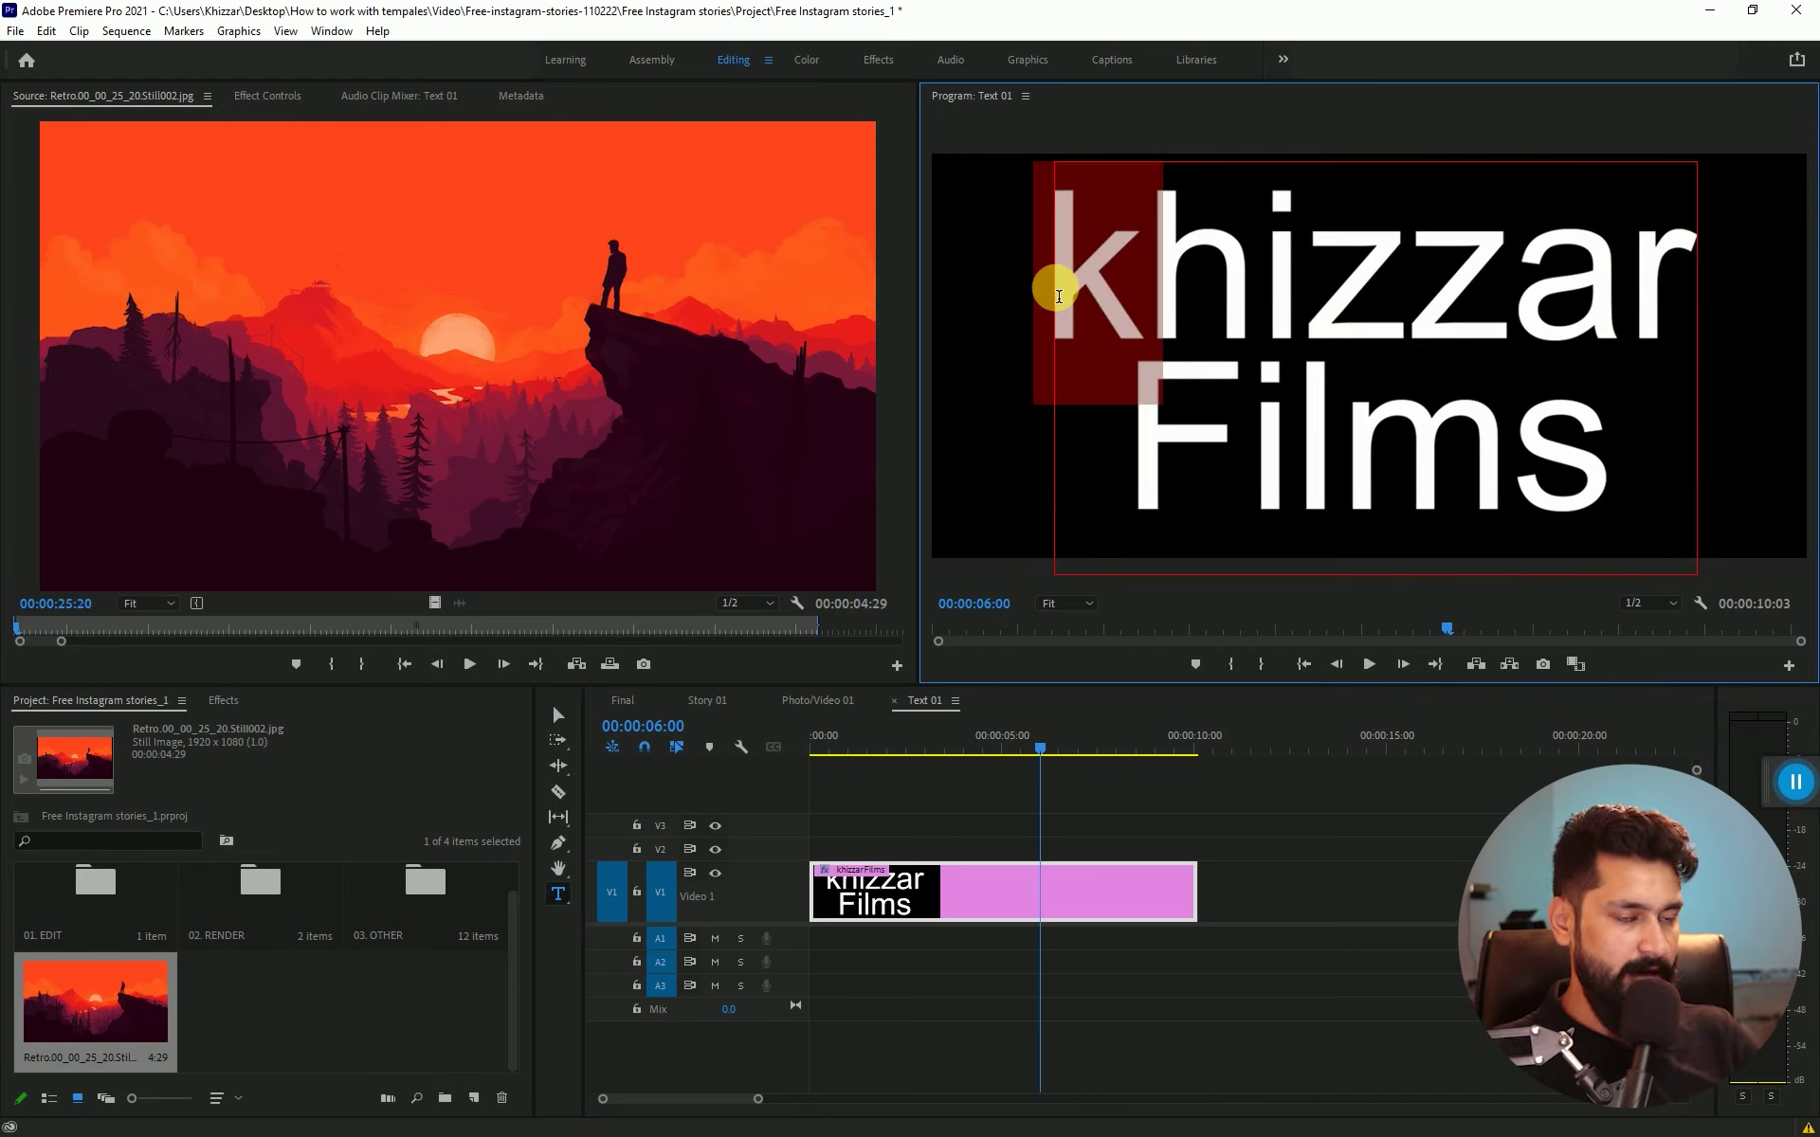
type("K")
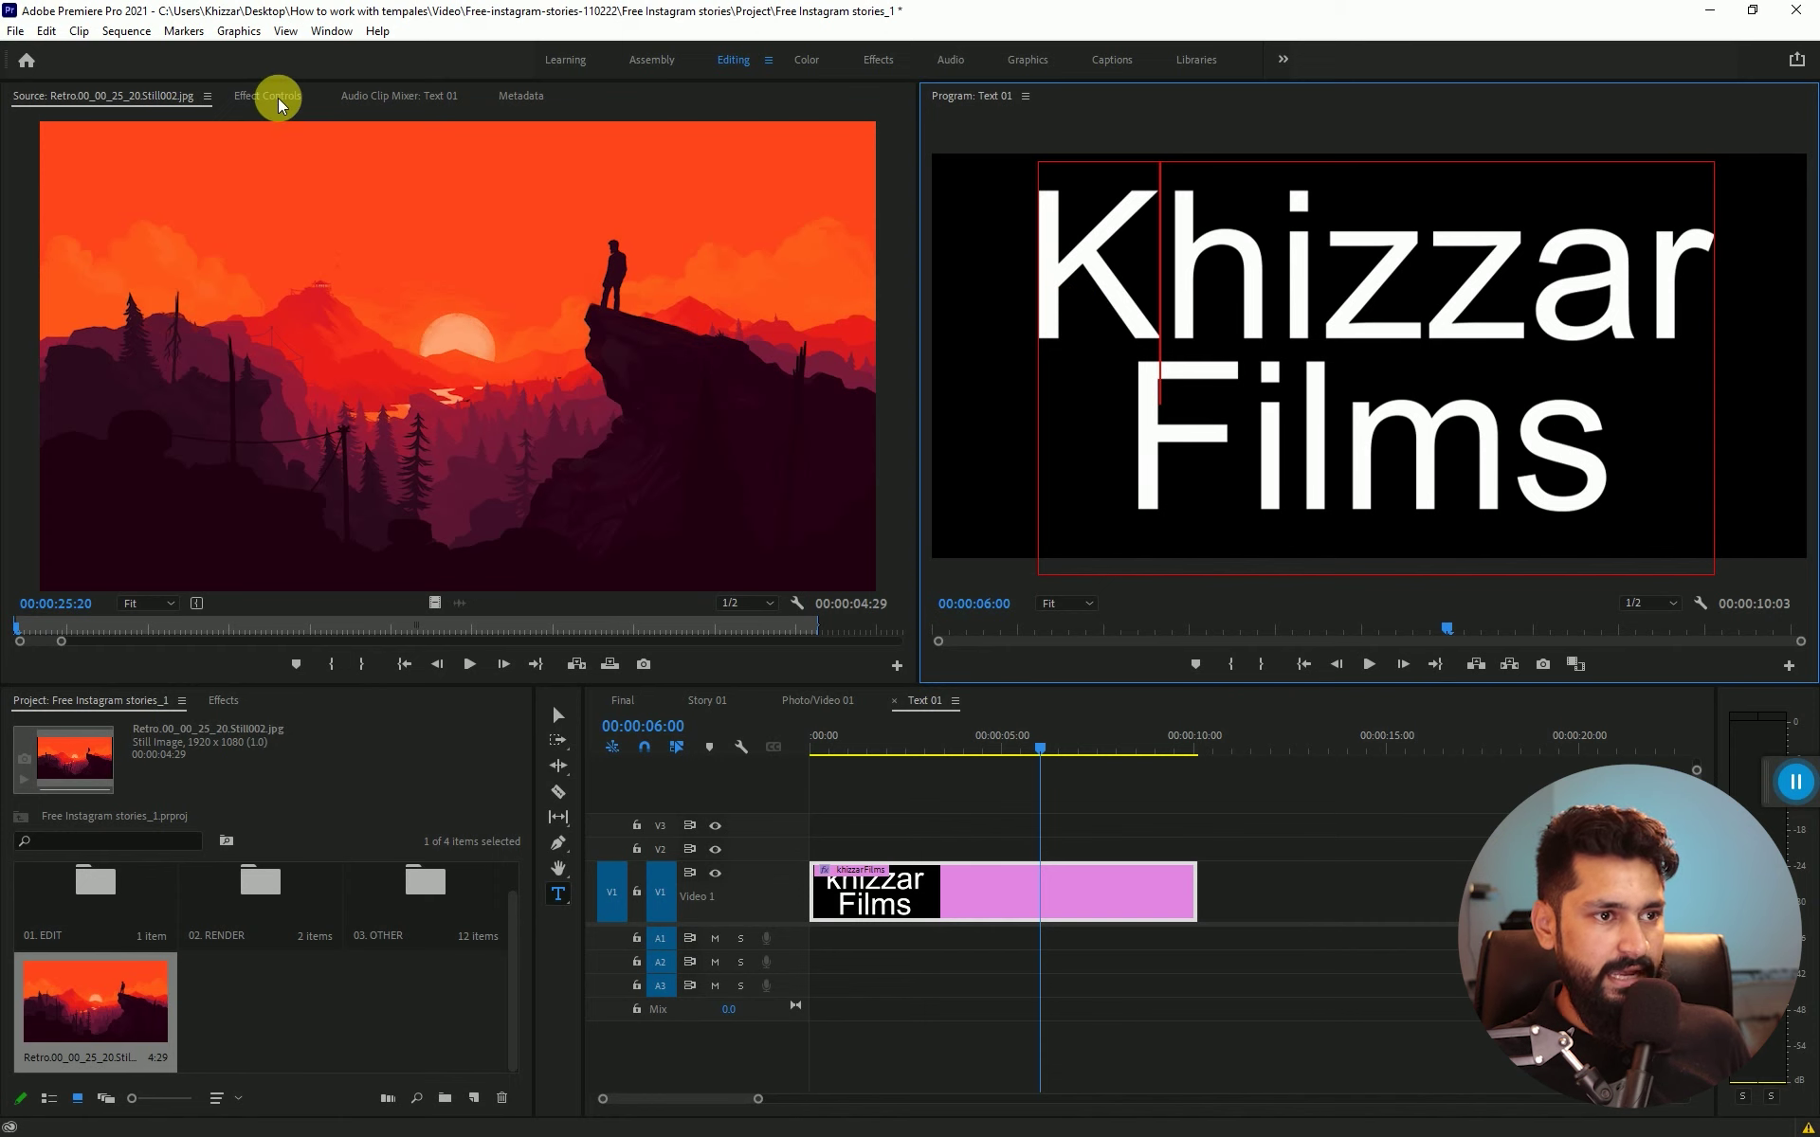
Set the Khizzar Films title's font to Nexa Bold in Effect Controls.
left_click(279, 99)
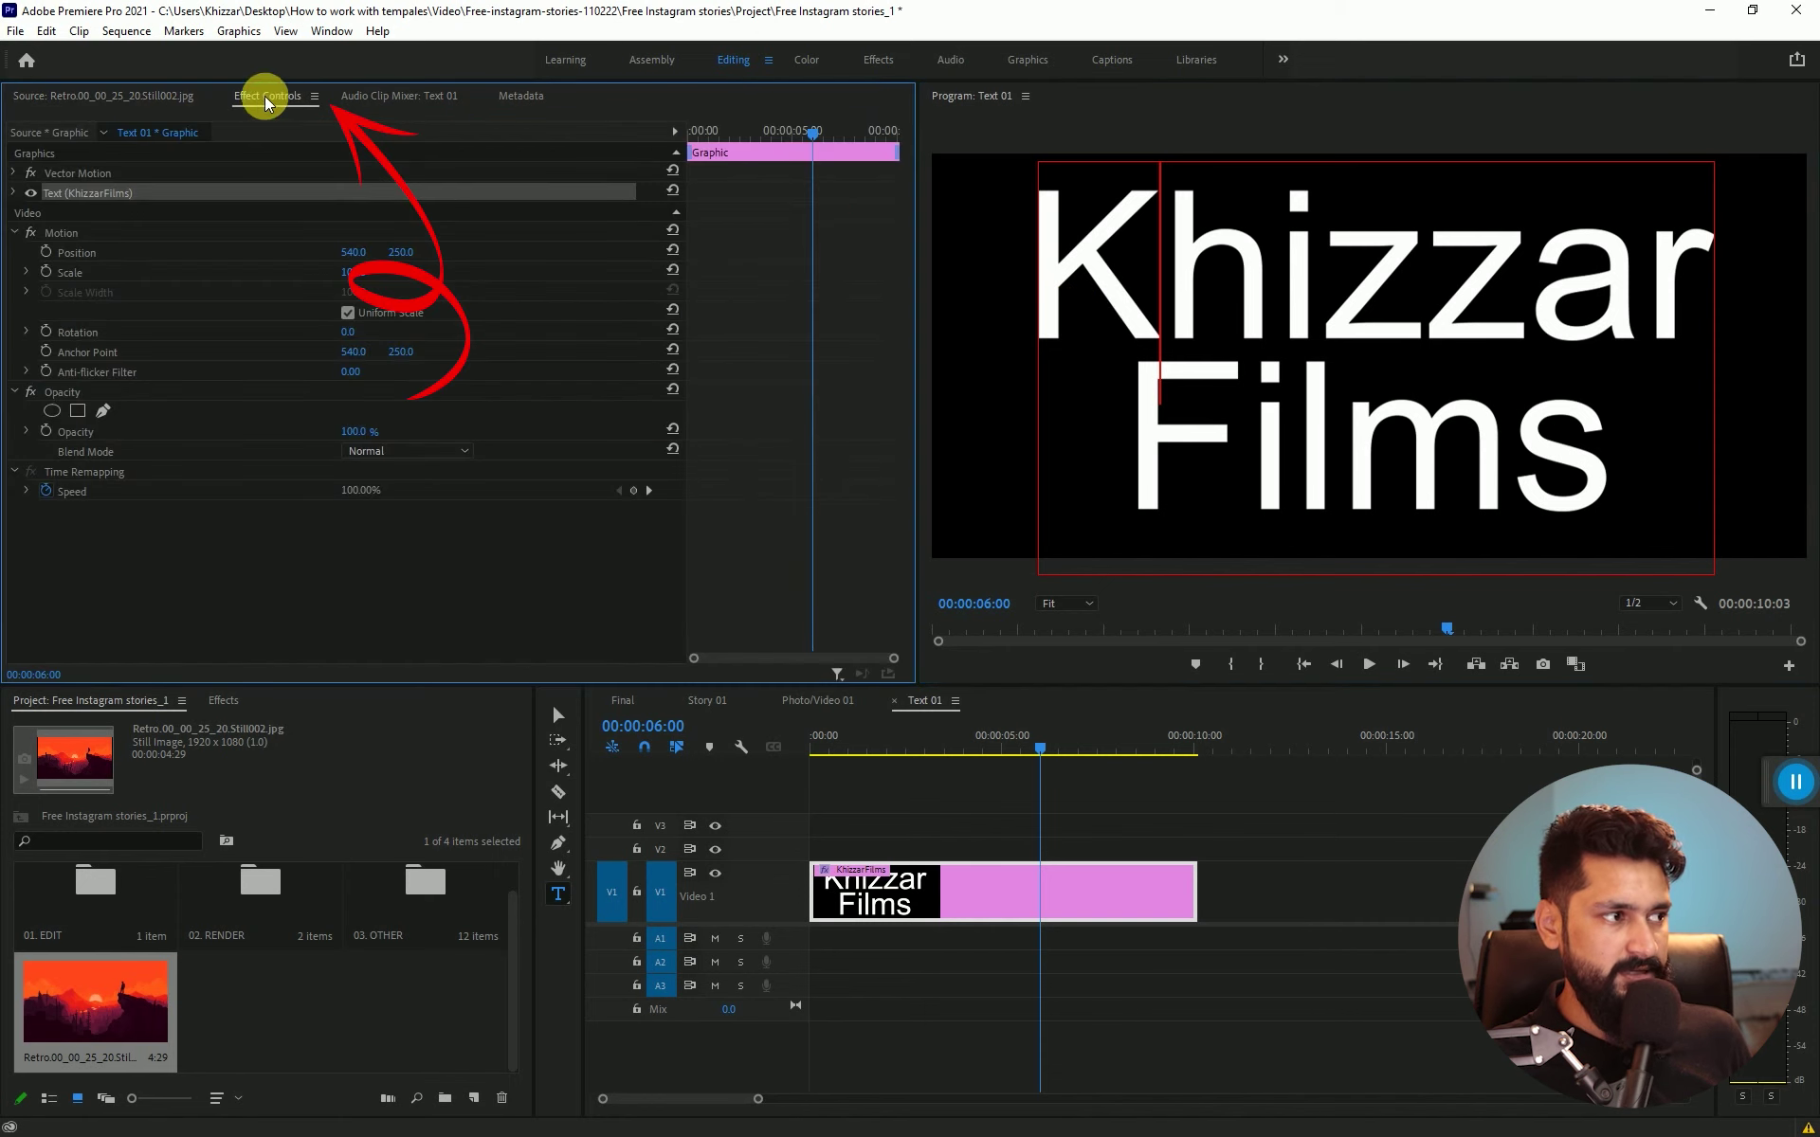
left_click(13, 194)
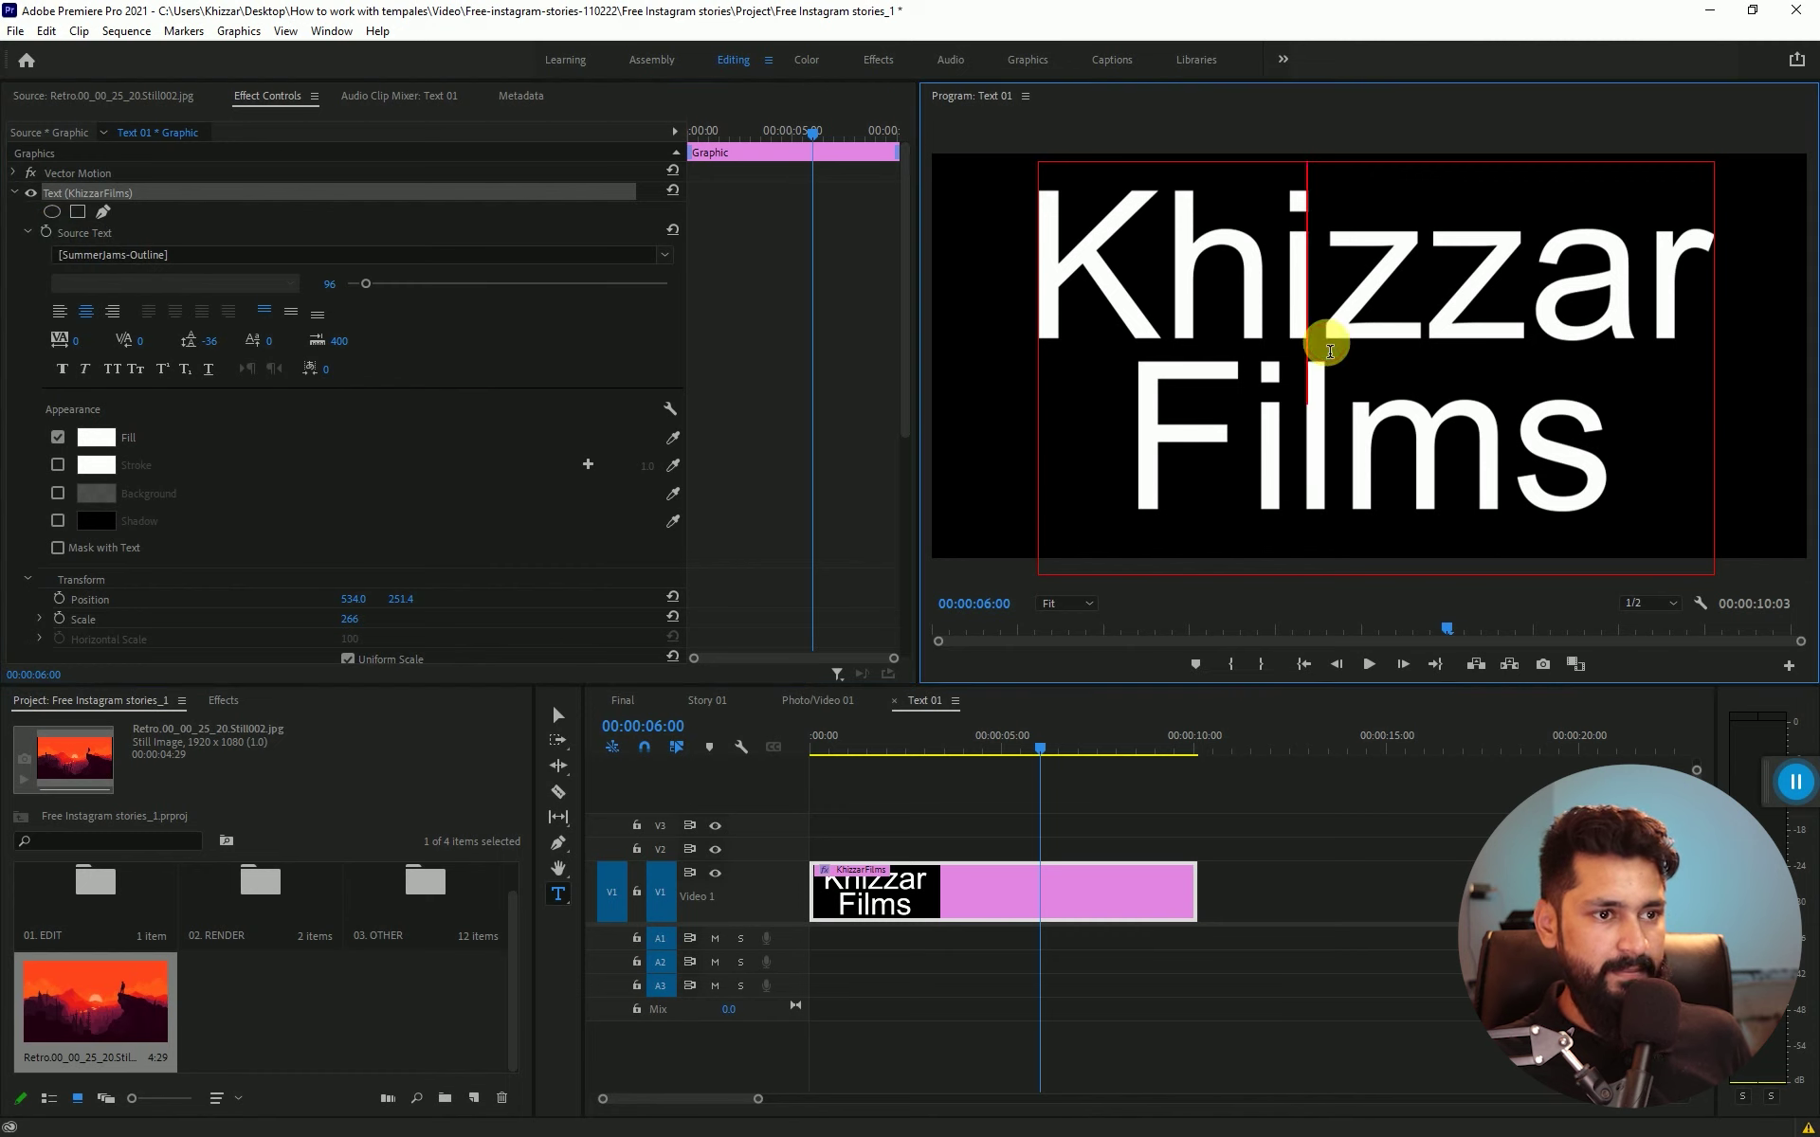
double_click(1330, 350)
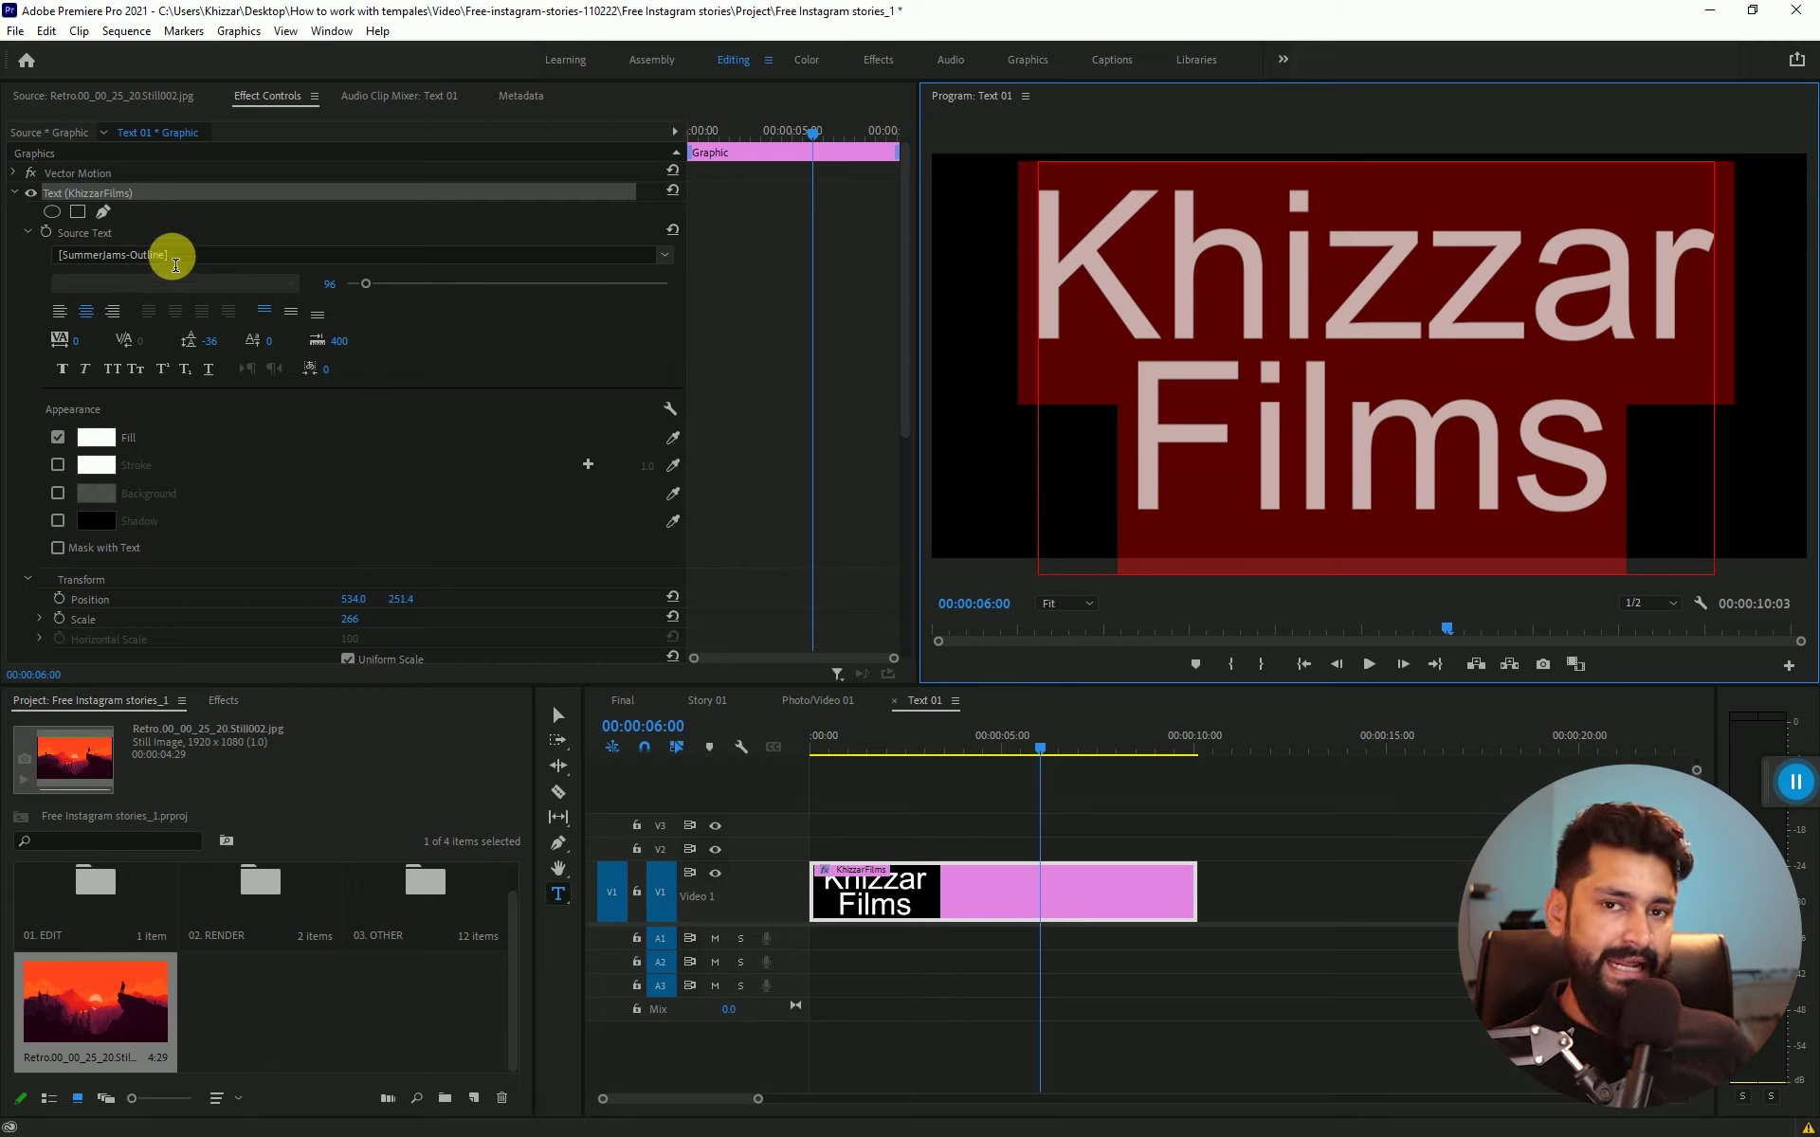
left_click(175, 259)
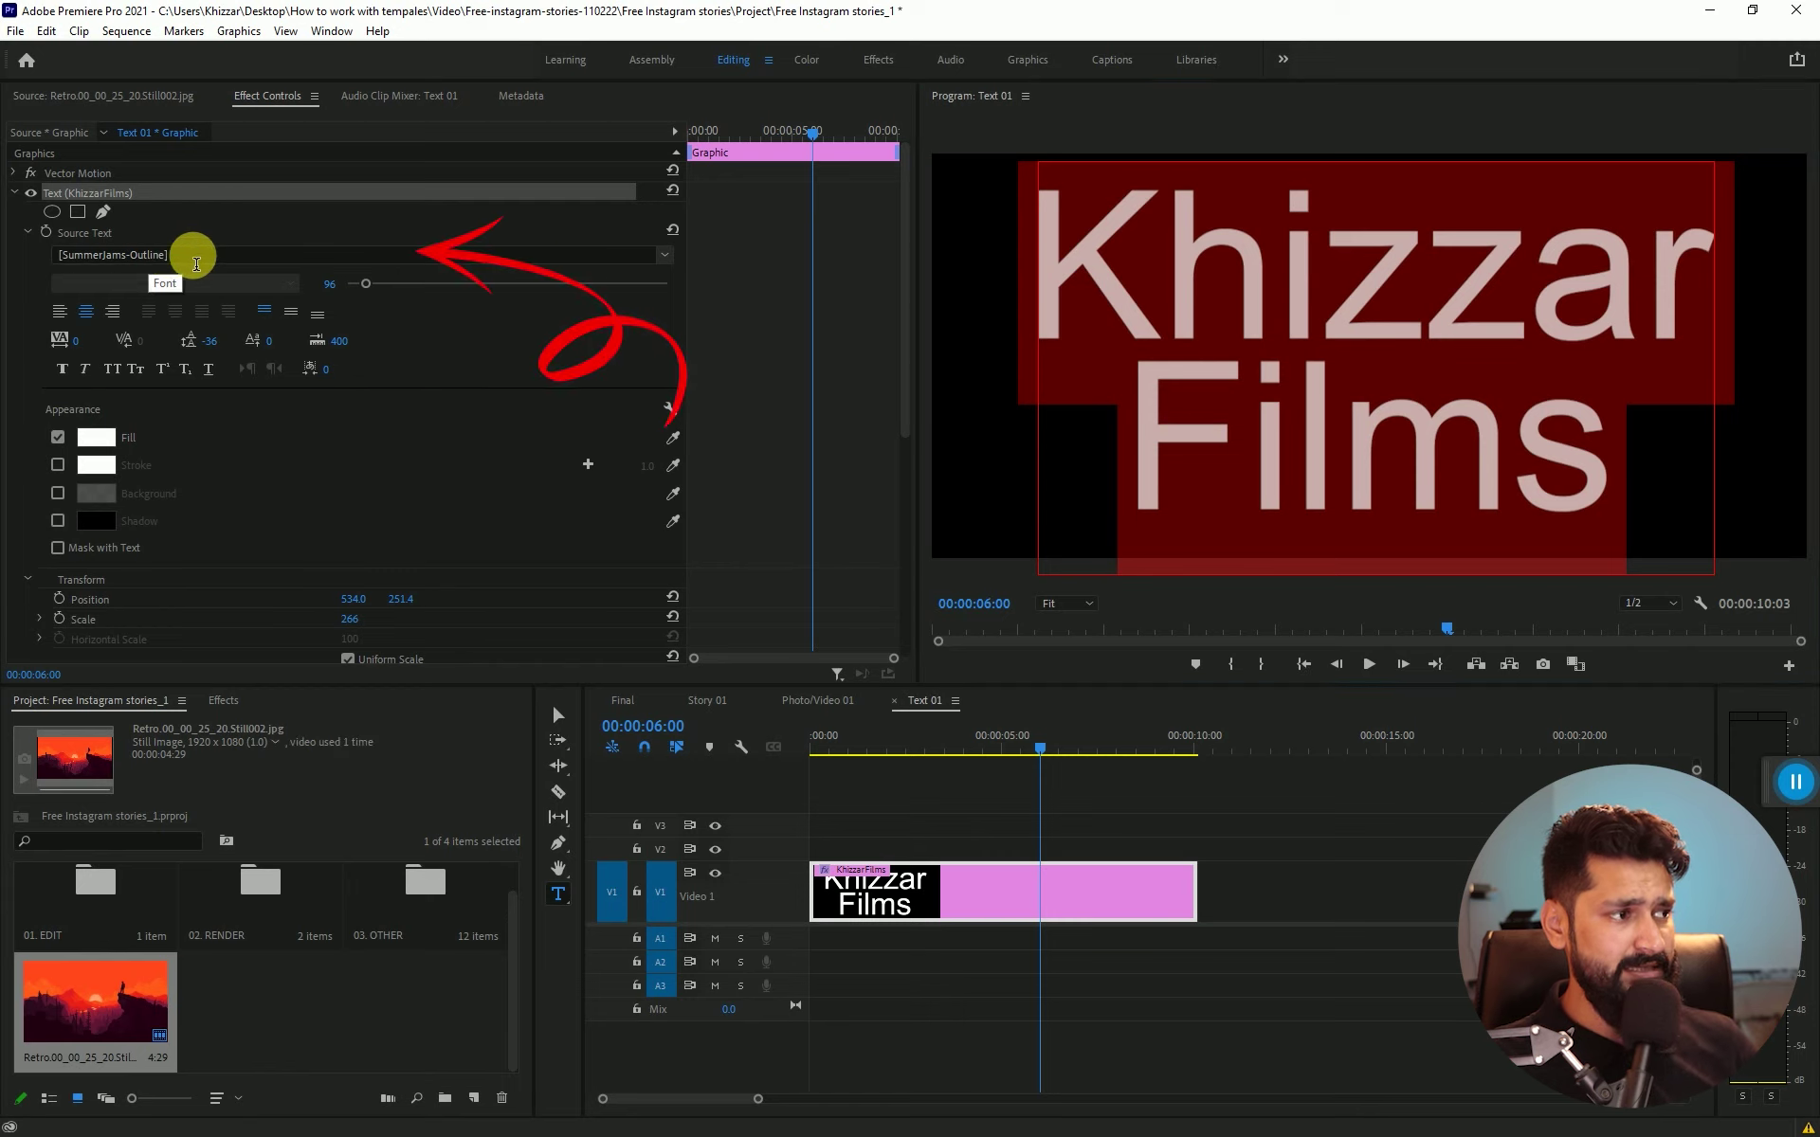
left_click(265, 306)
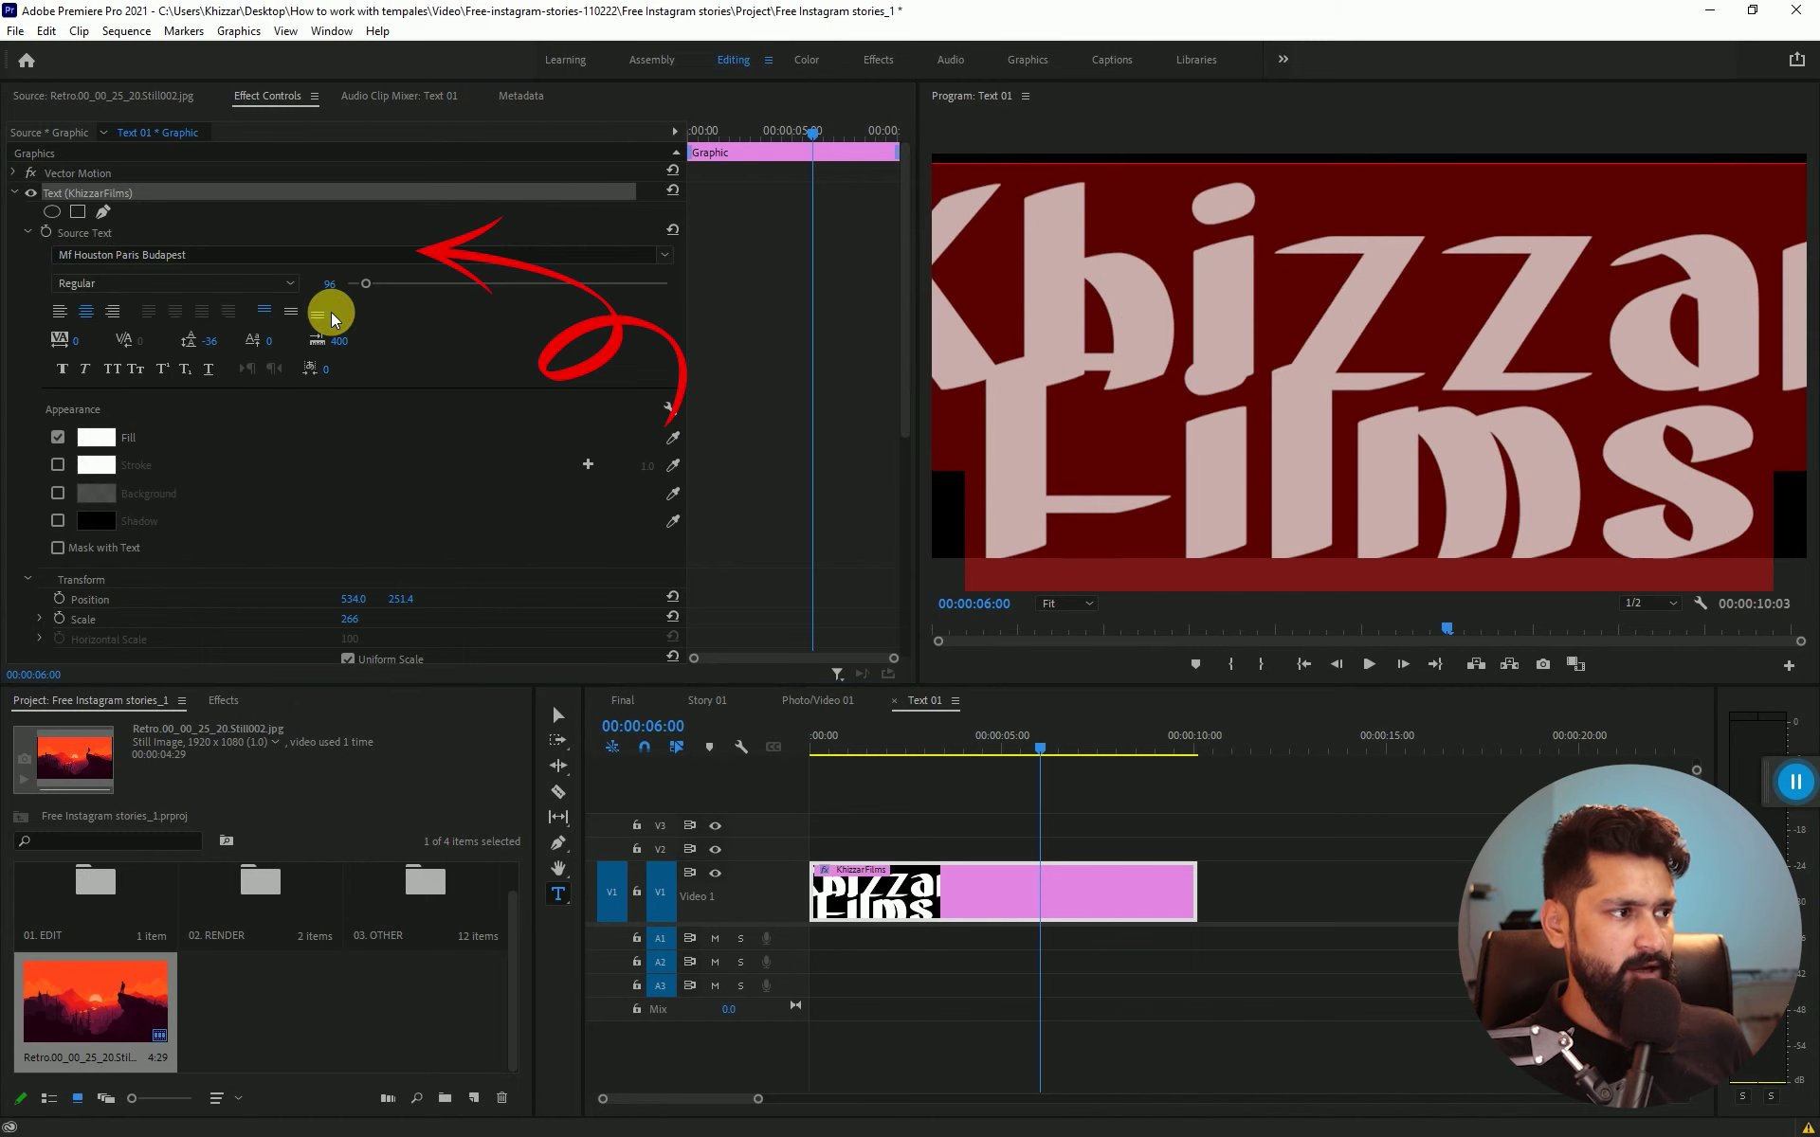
left_click(223, 256)
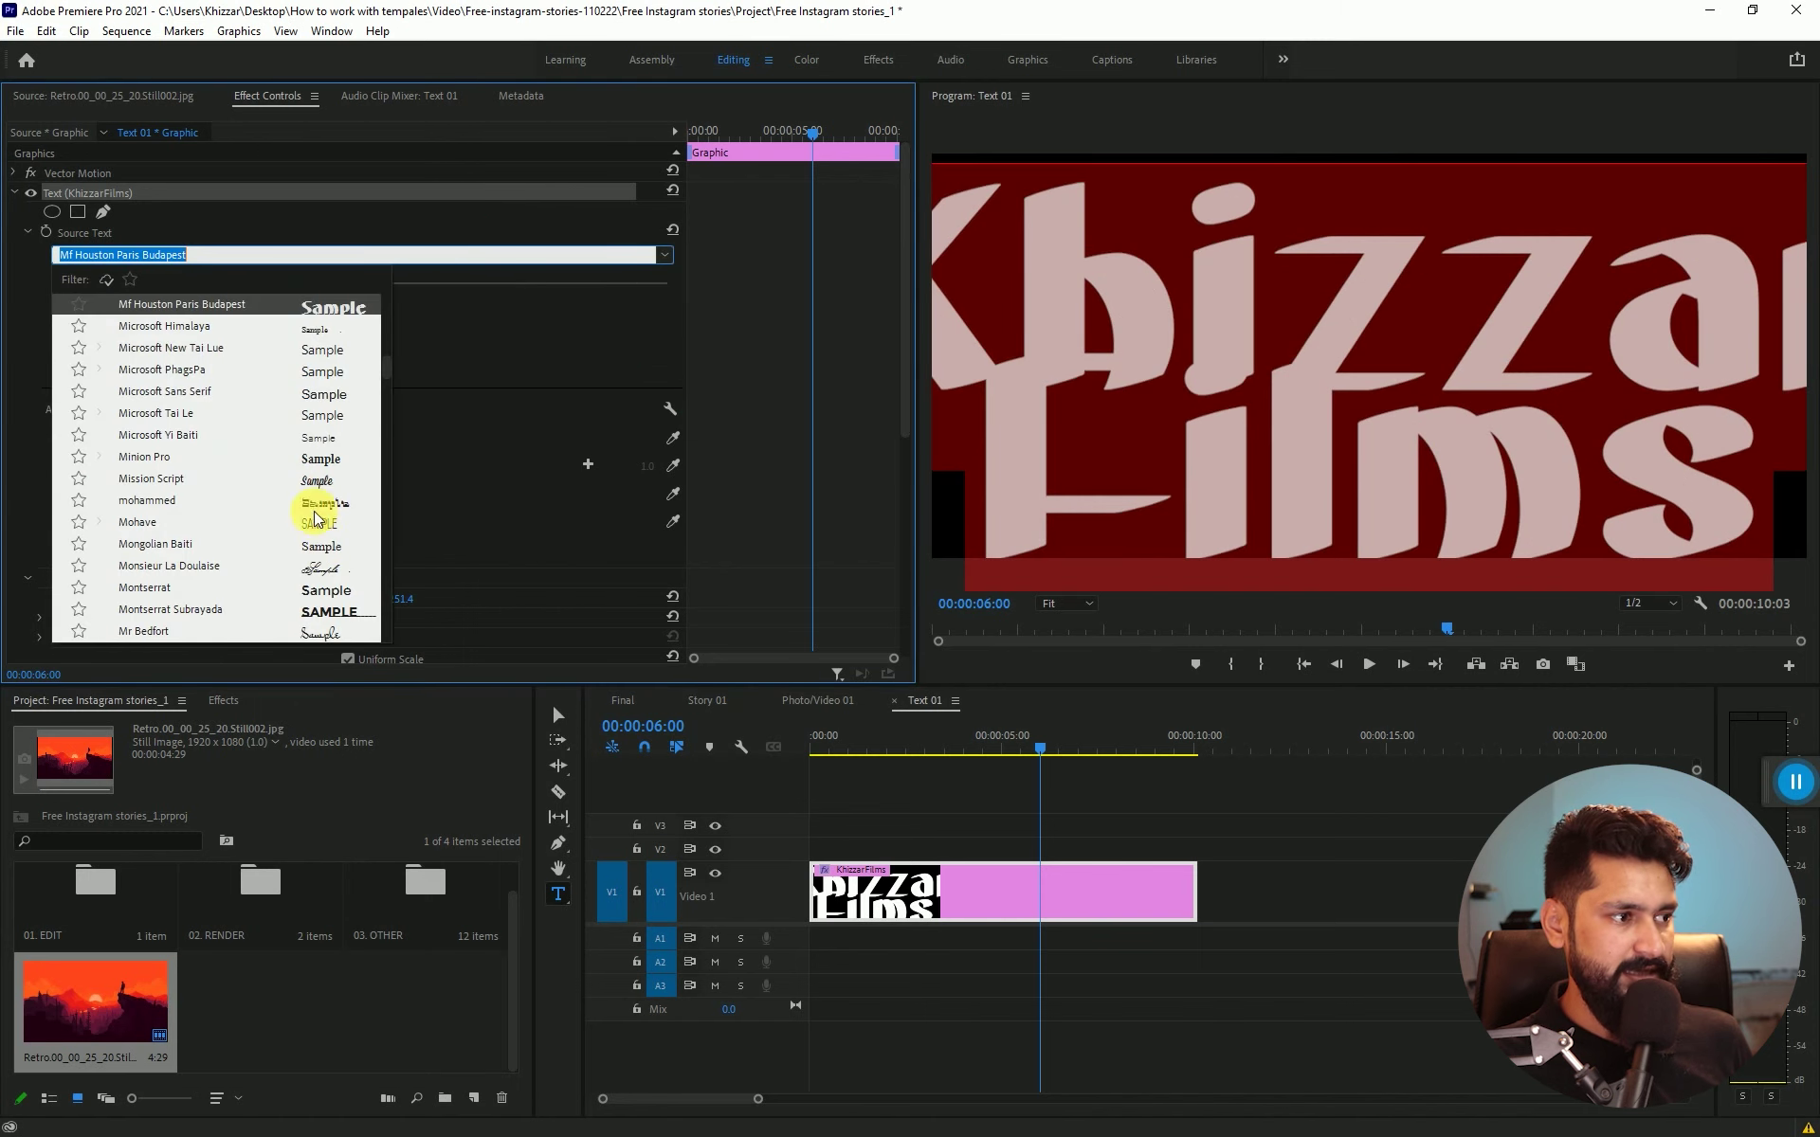
left_click(315, 479)
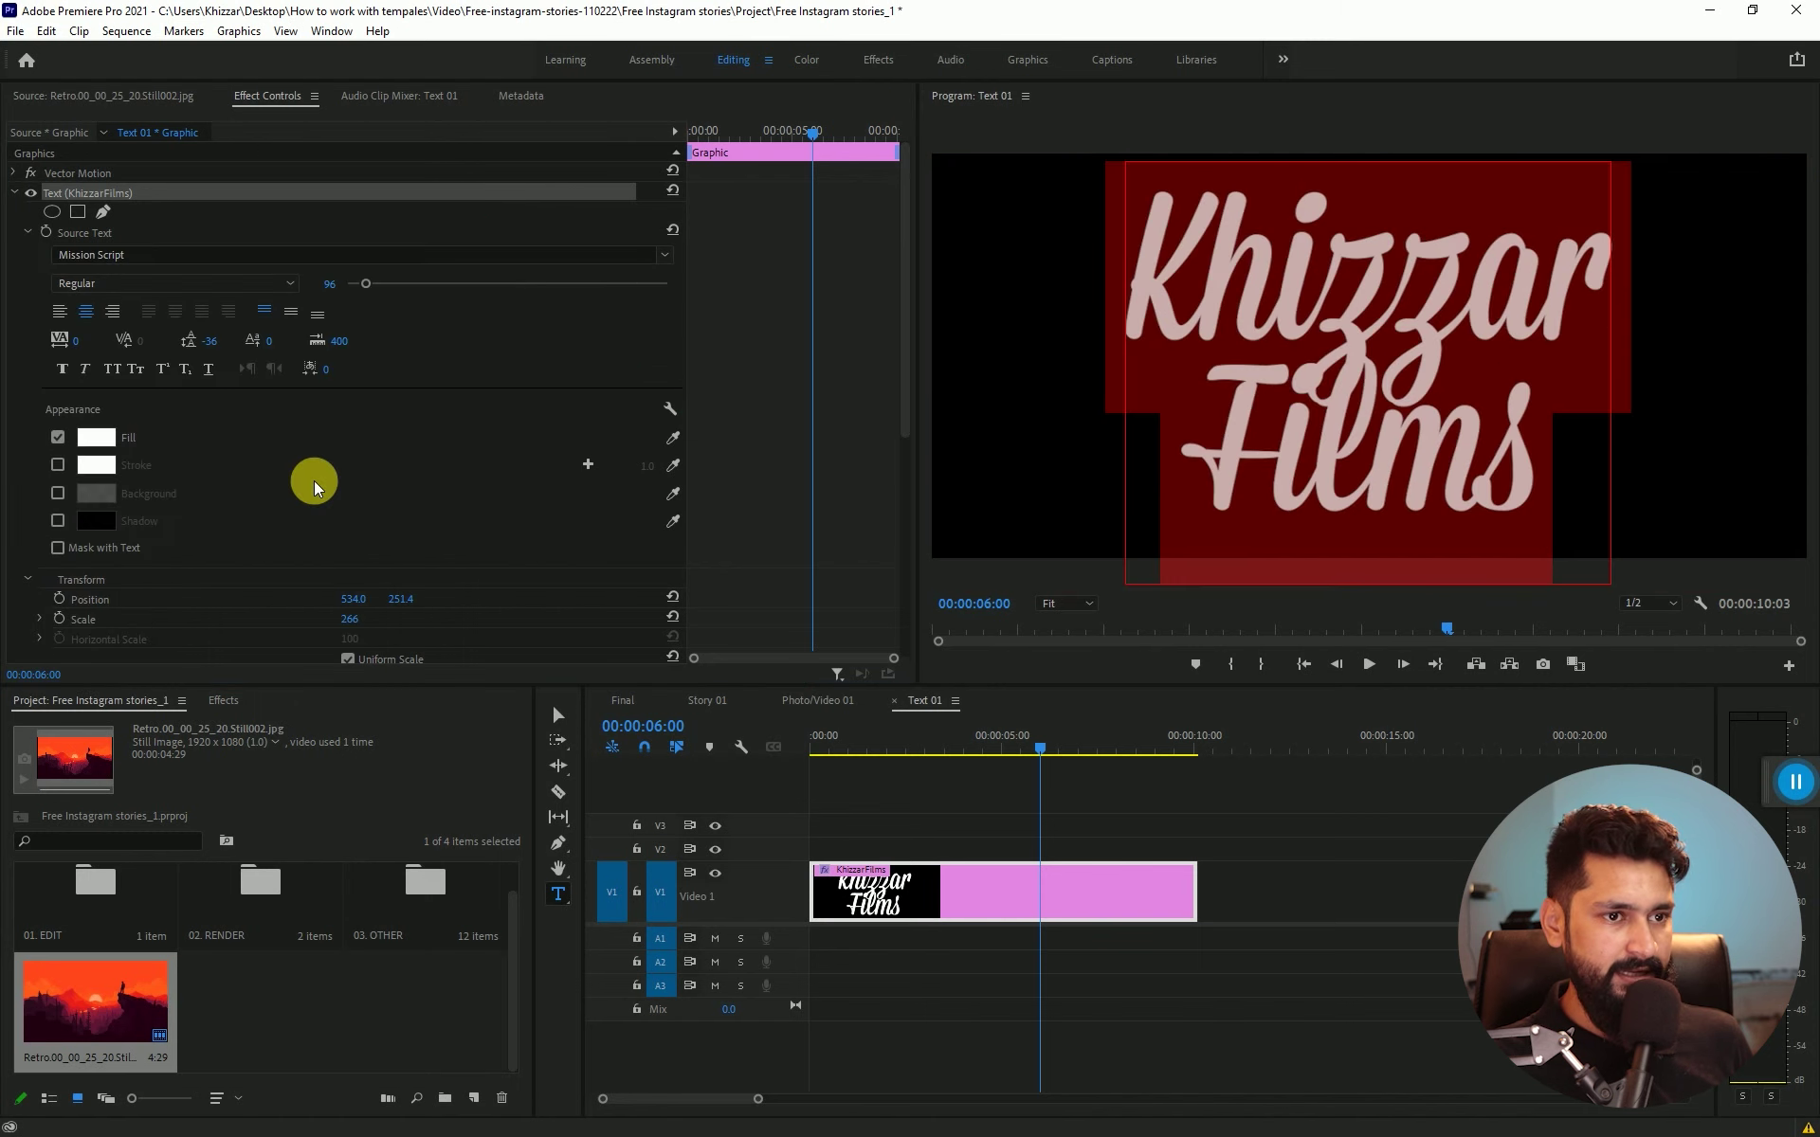
left_click(235, 256)
left_click(318, 616)
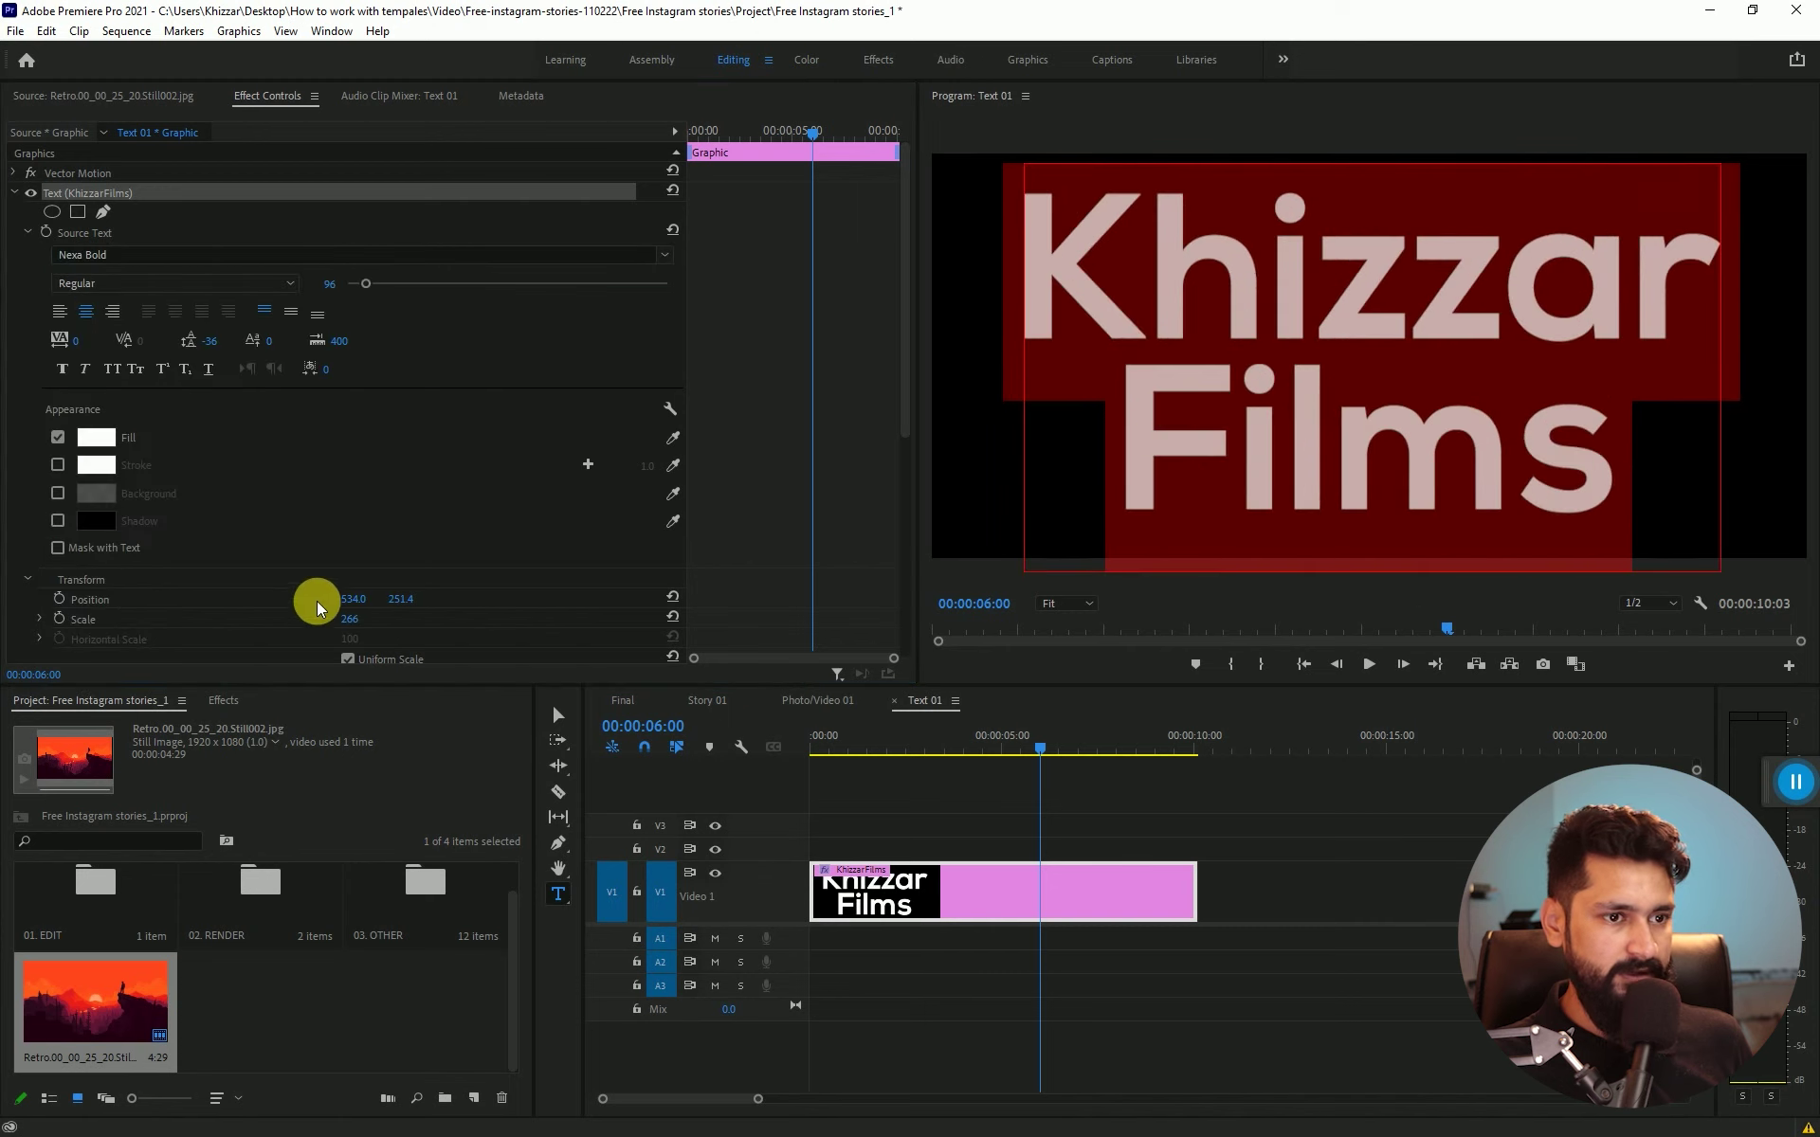
Scrub Story 01 to about 00:00:05:10 to check the new heading.
left_click(821, 704)
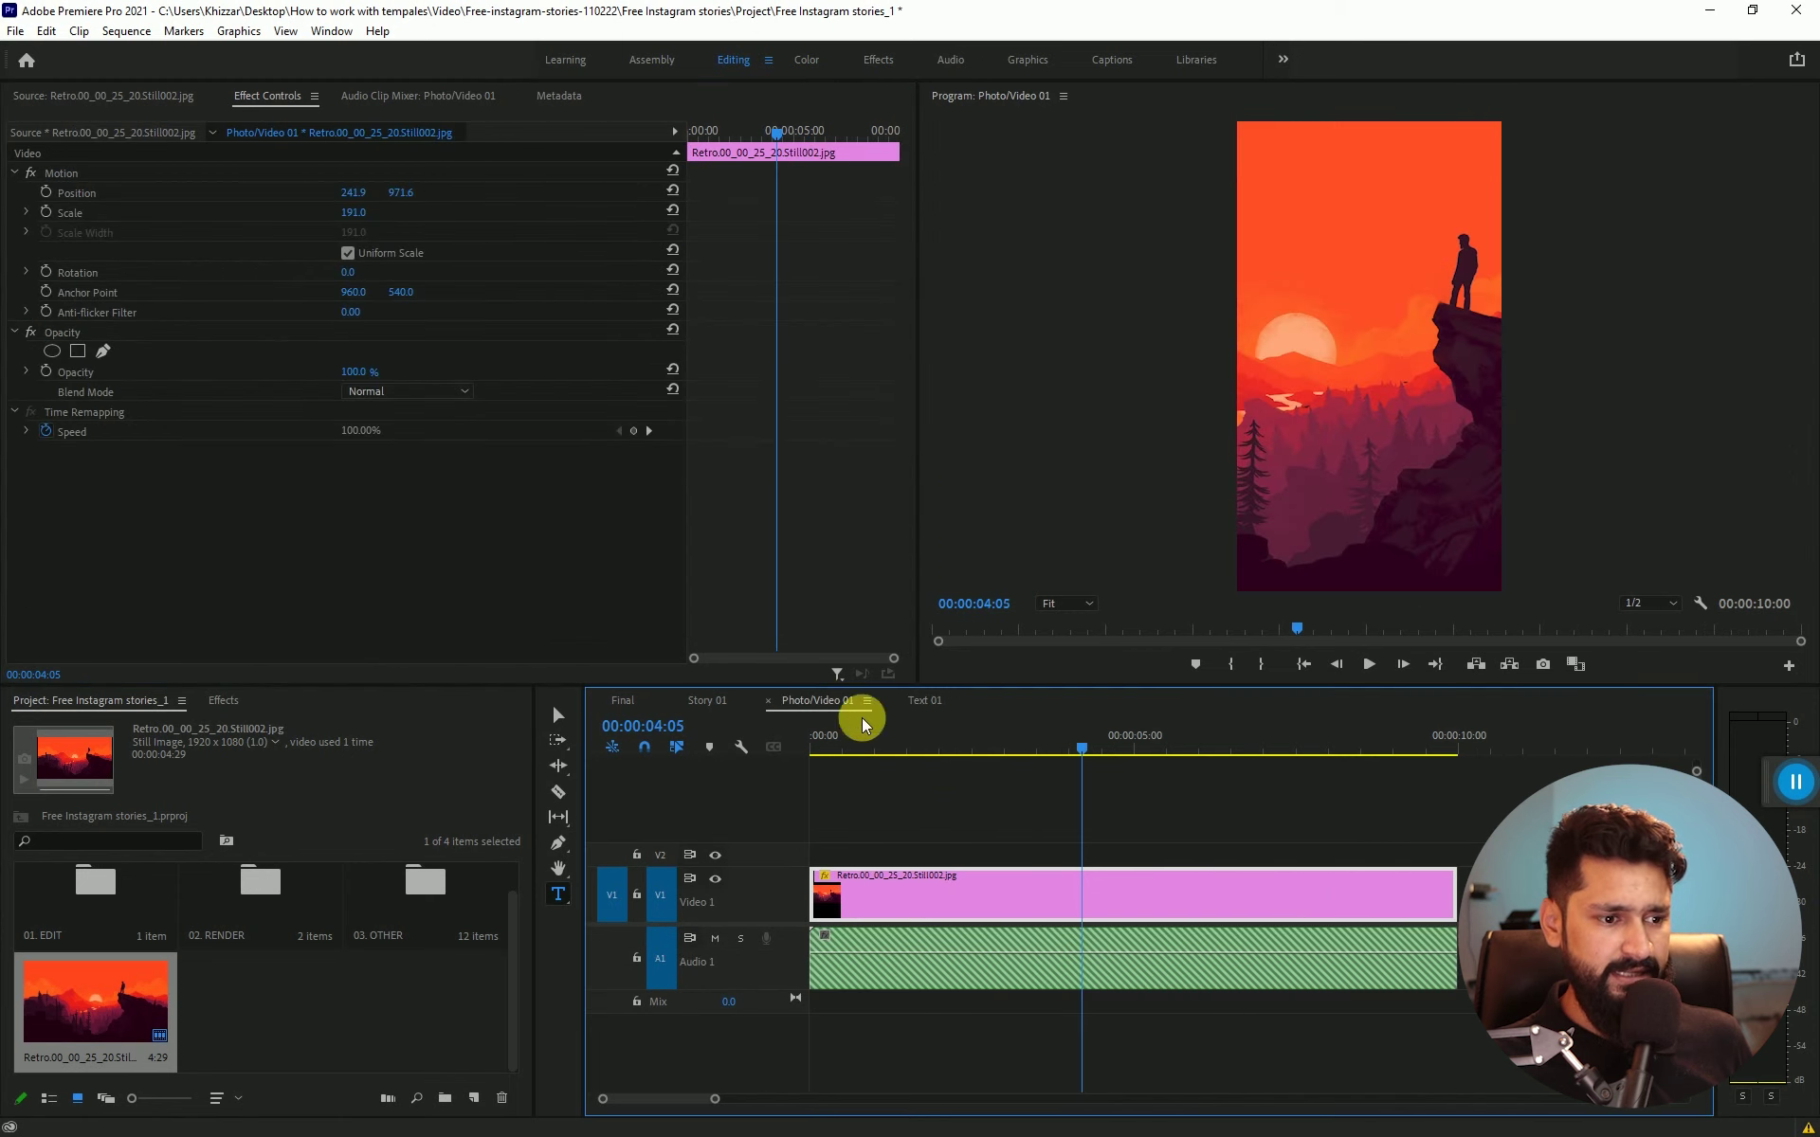
left_click(707, 701)
mouse_move(935, 743)
left_mouse_down()
mouse_move(811, 755)
mouse_move(995, 767)
left_mouse_up()
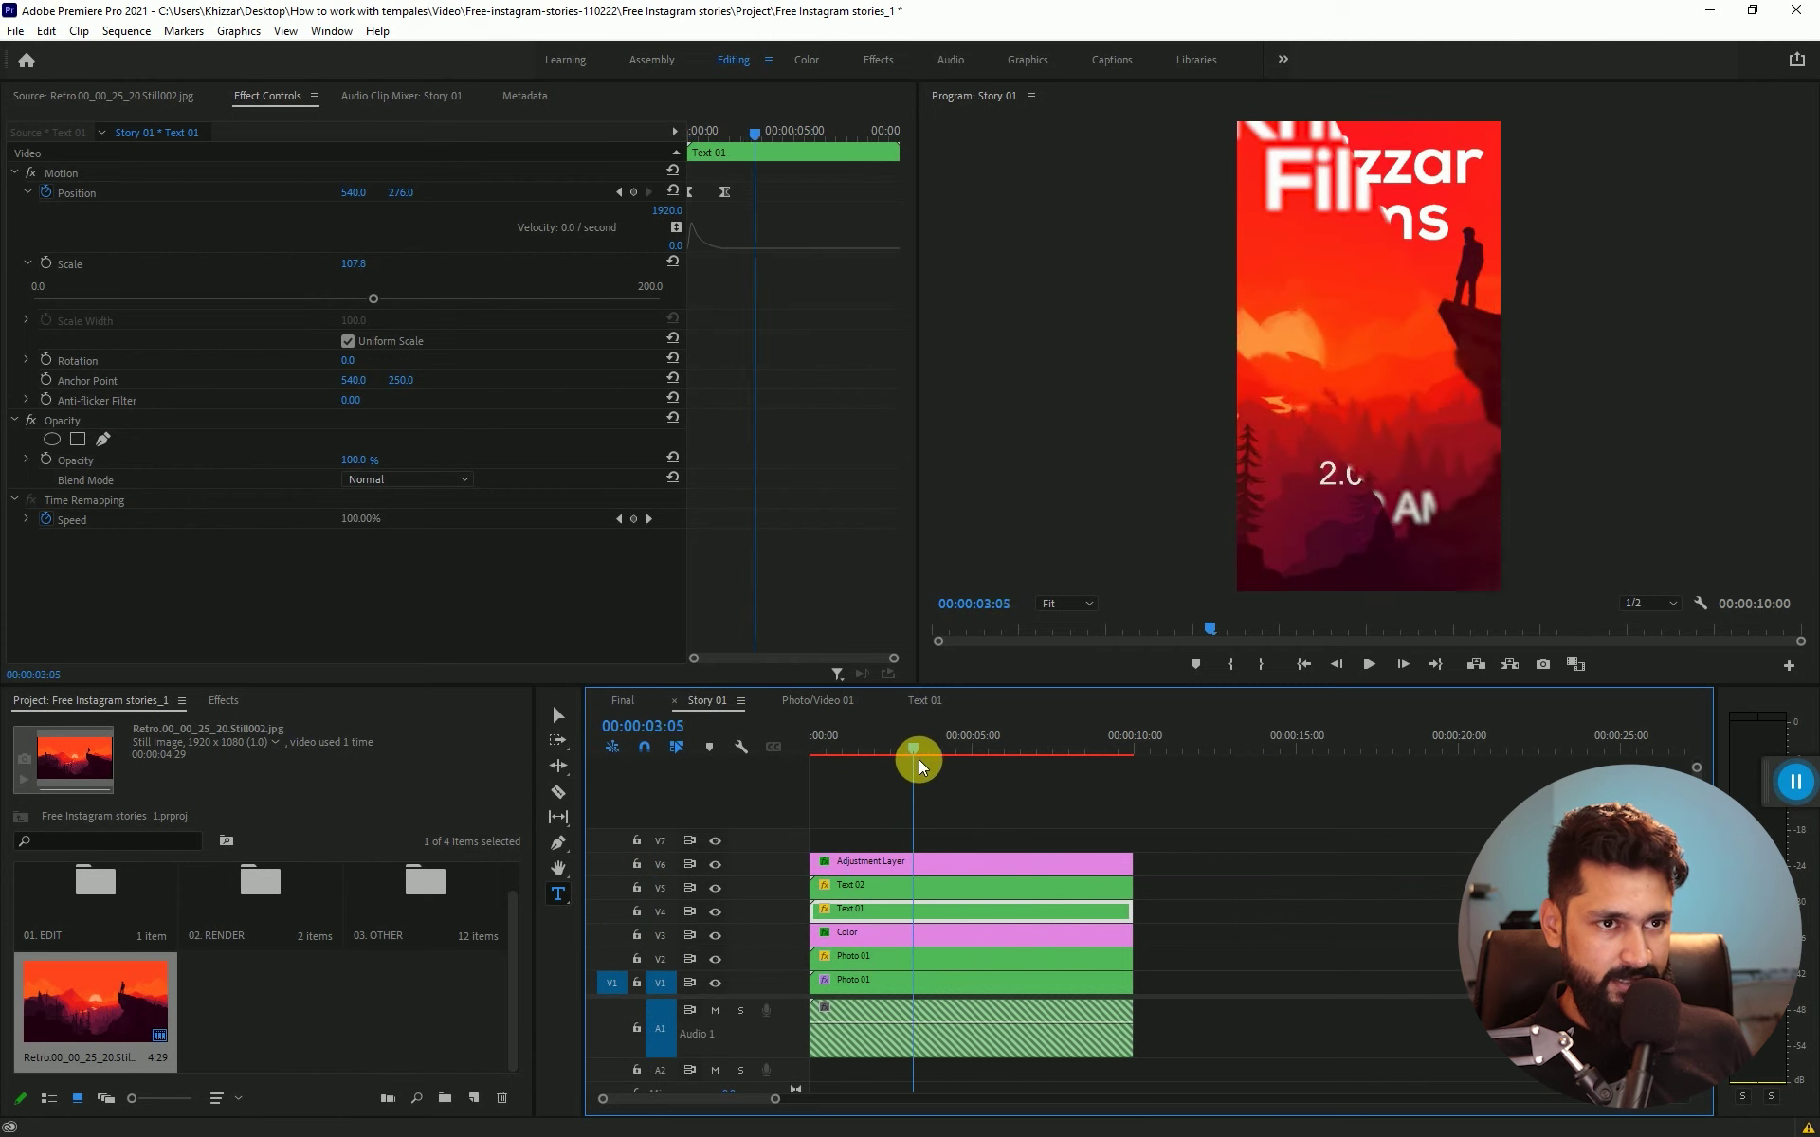
left_click_drag(995, 767, 985, 758)
Replace the 2.00 AM text in Text 02 with 'Subscribe'.
double_click(944, 885)
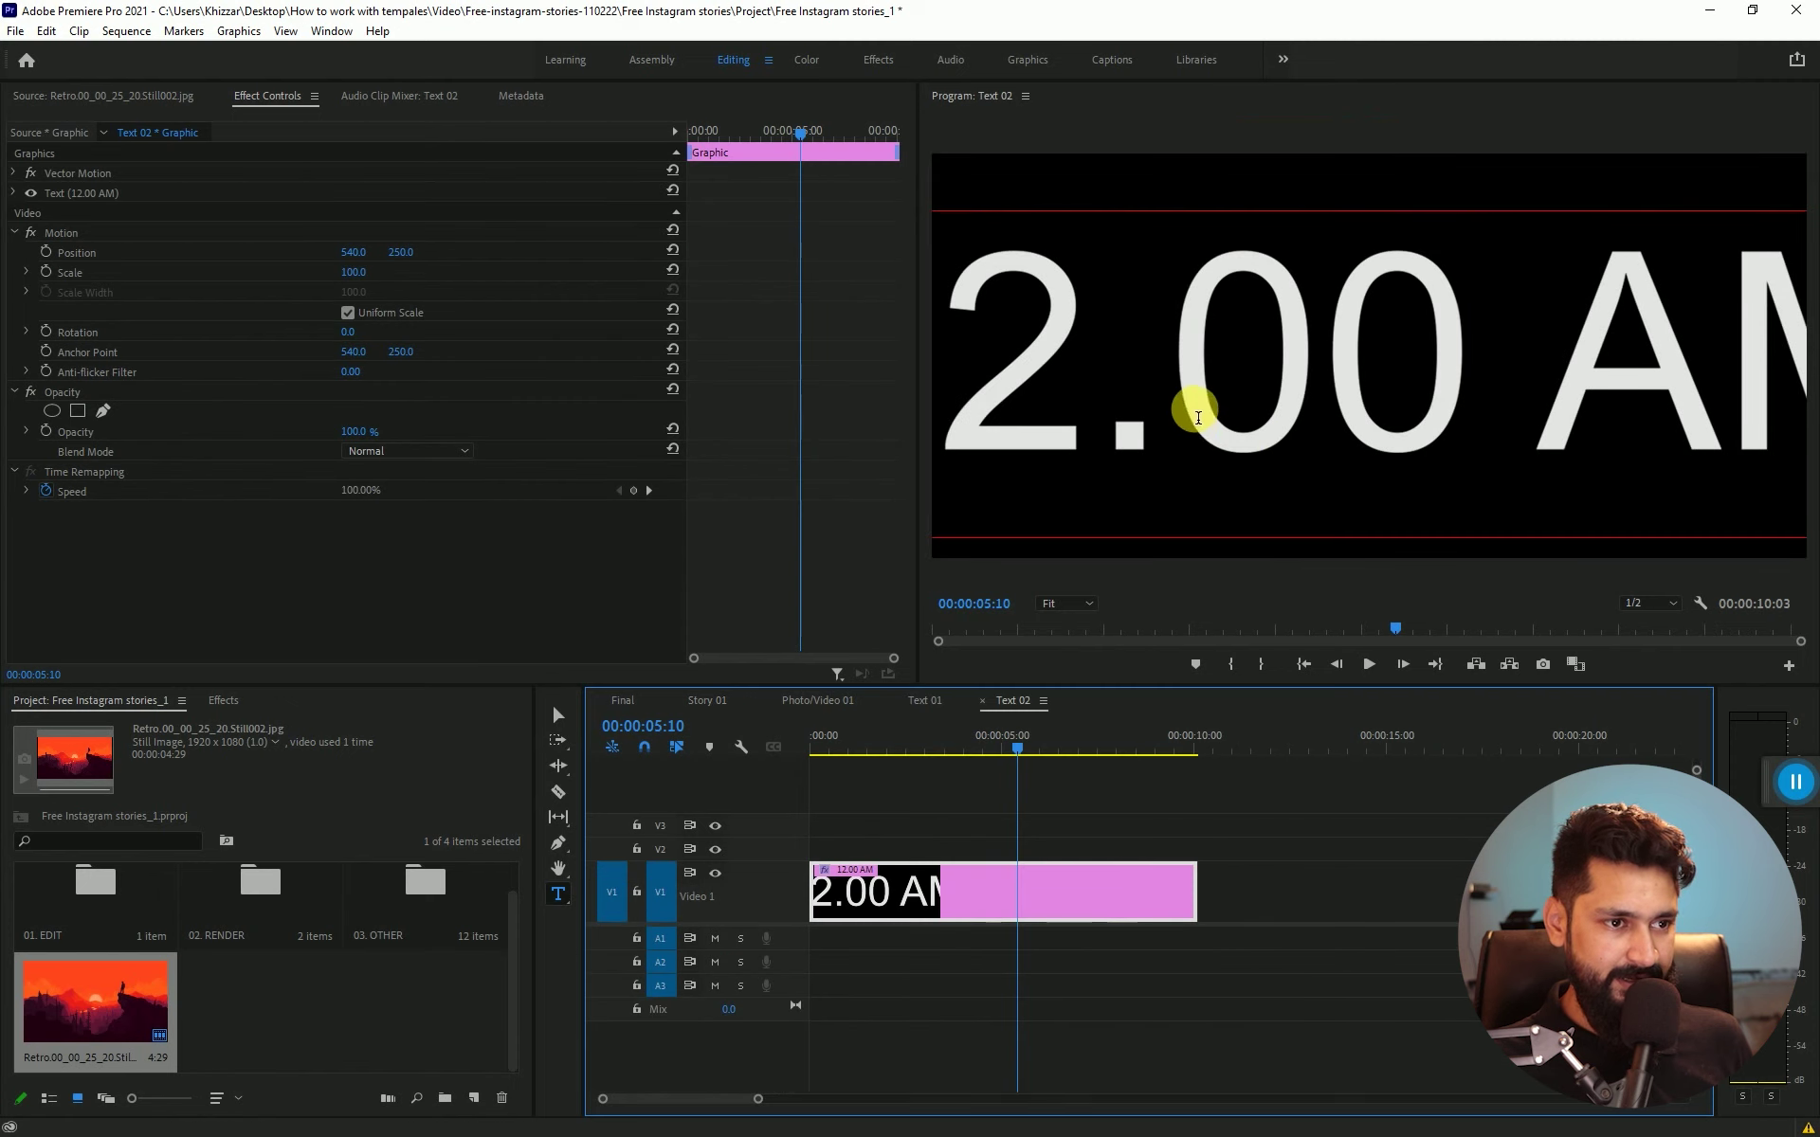
key("ctrl+a")
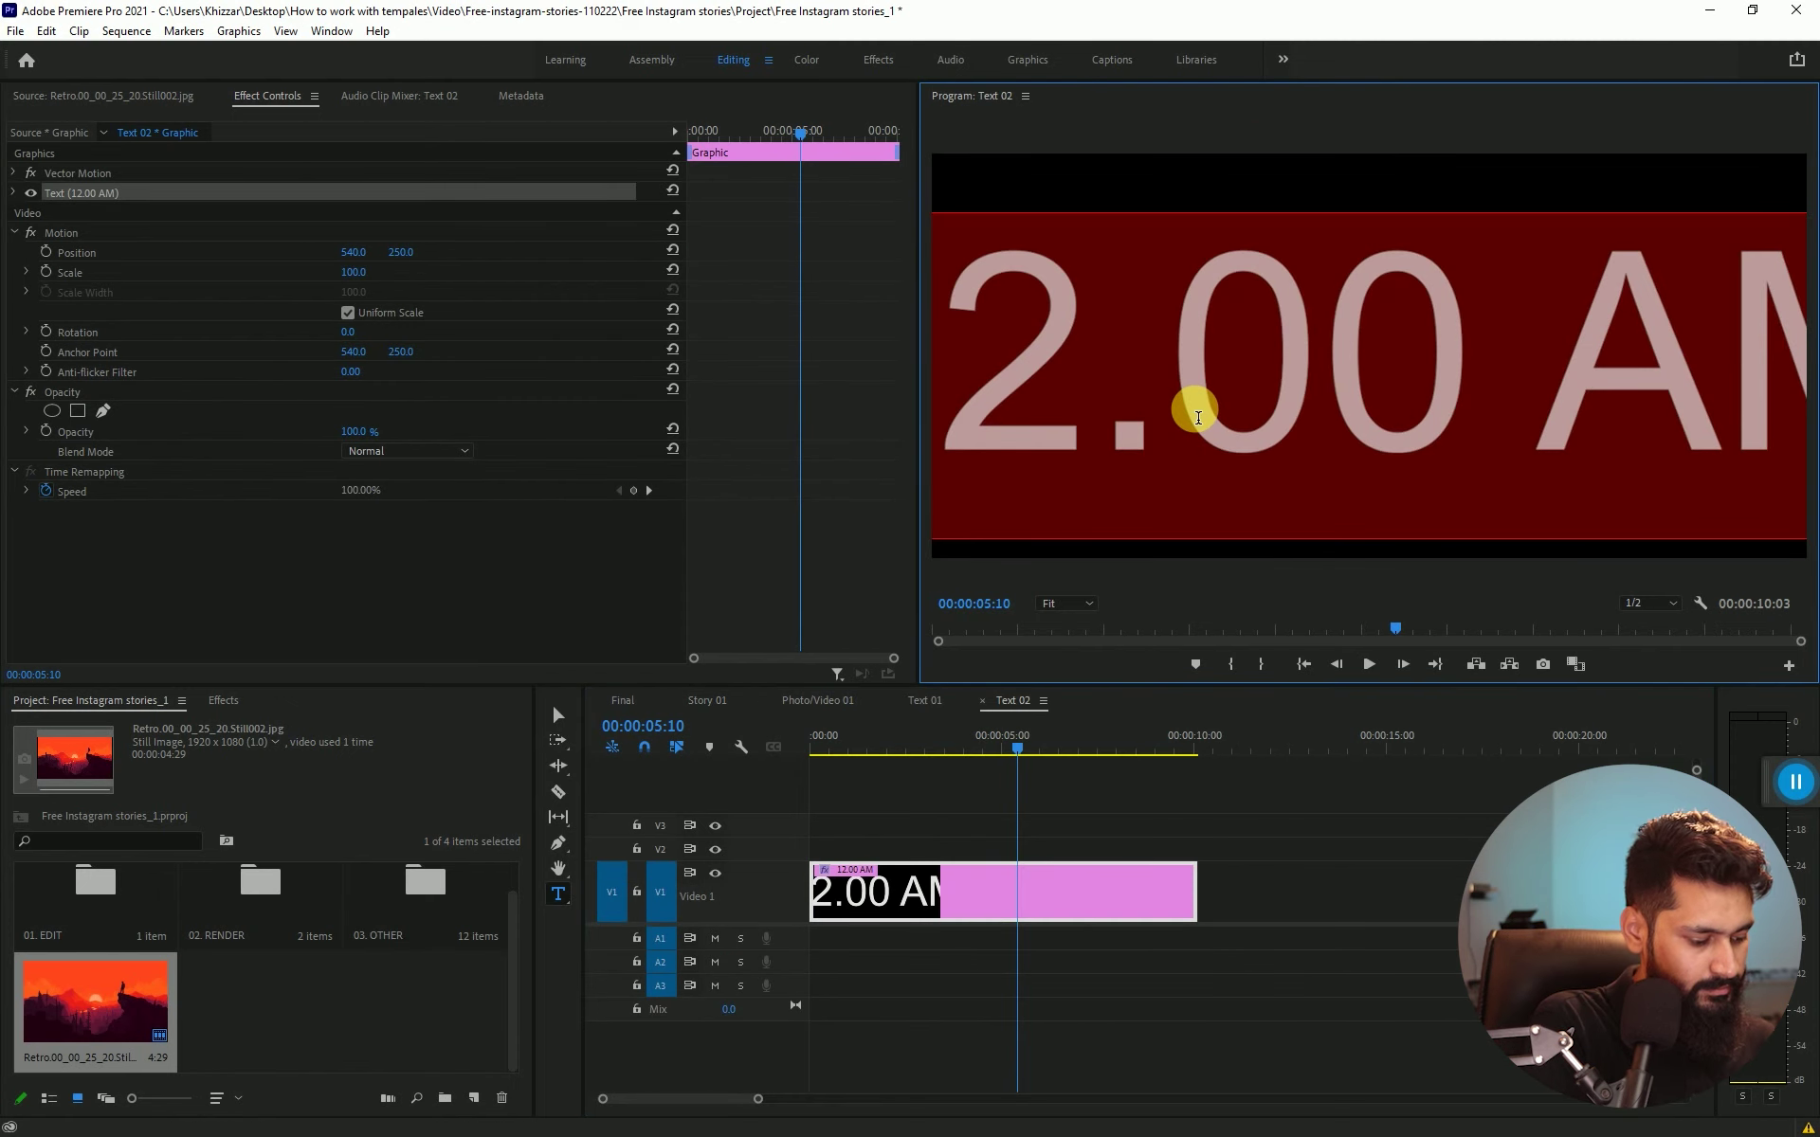
type("Su")
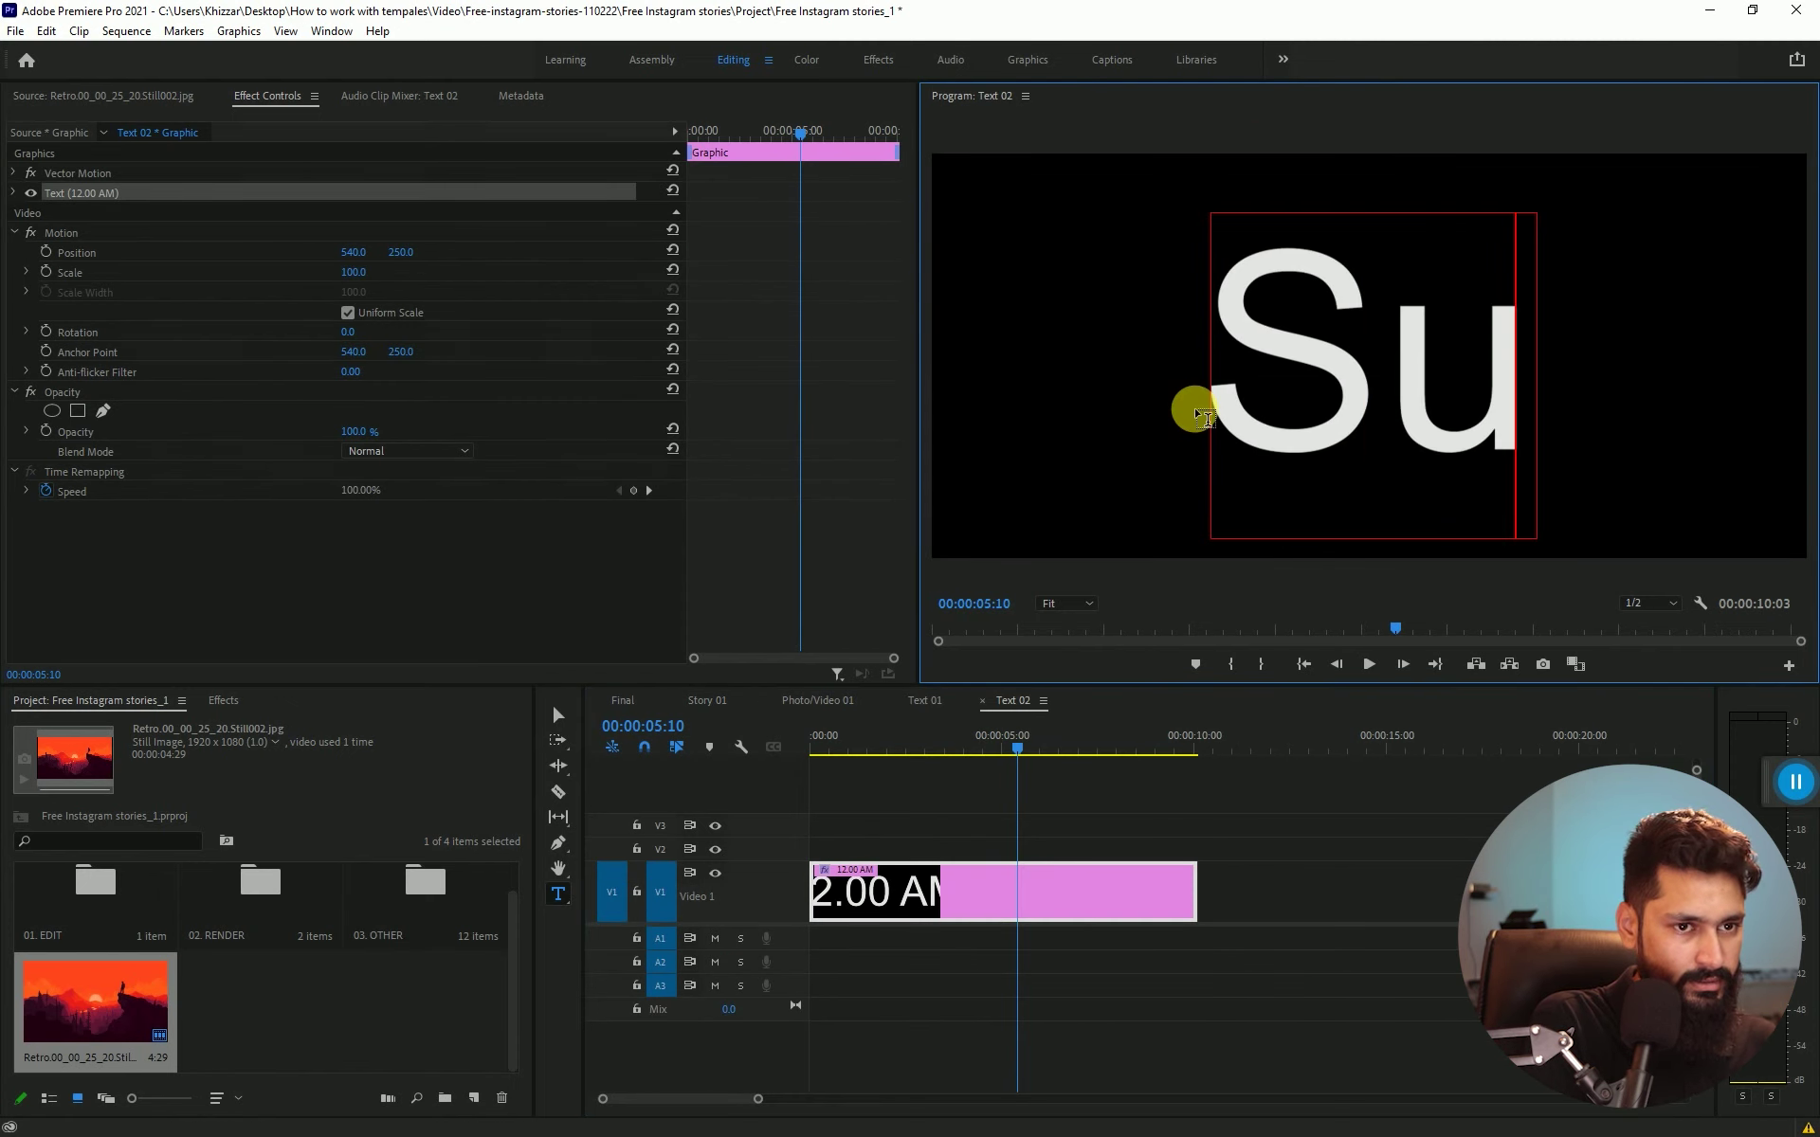
type("bscrib")
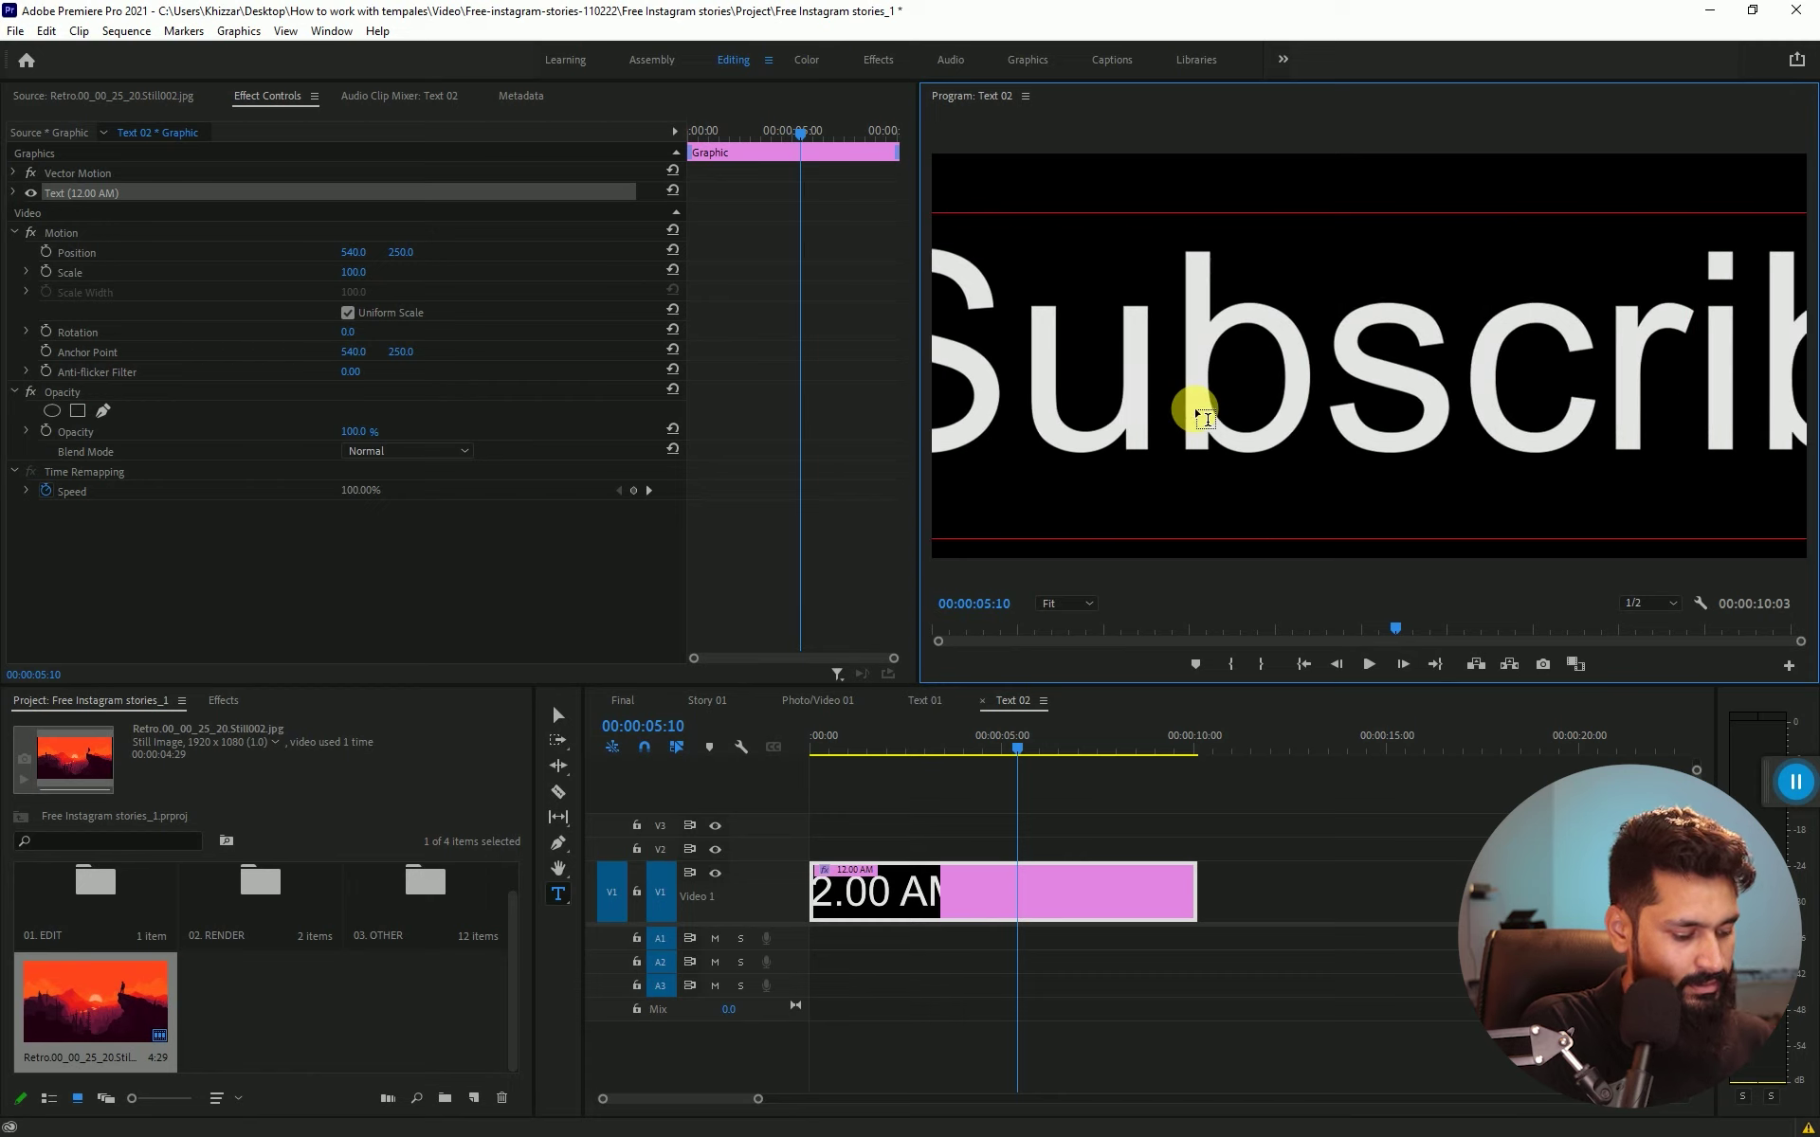
type("e")
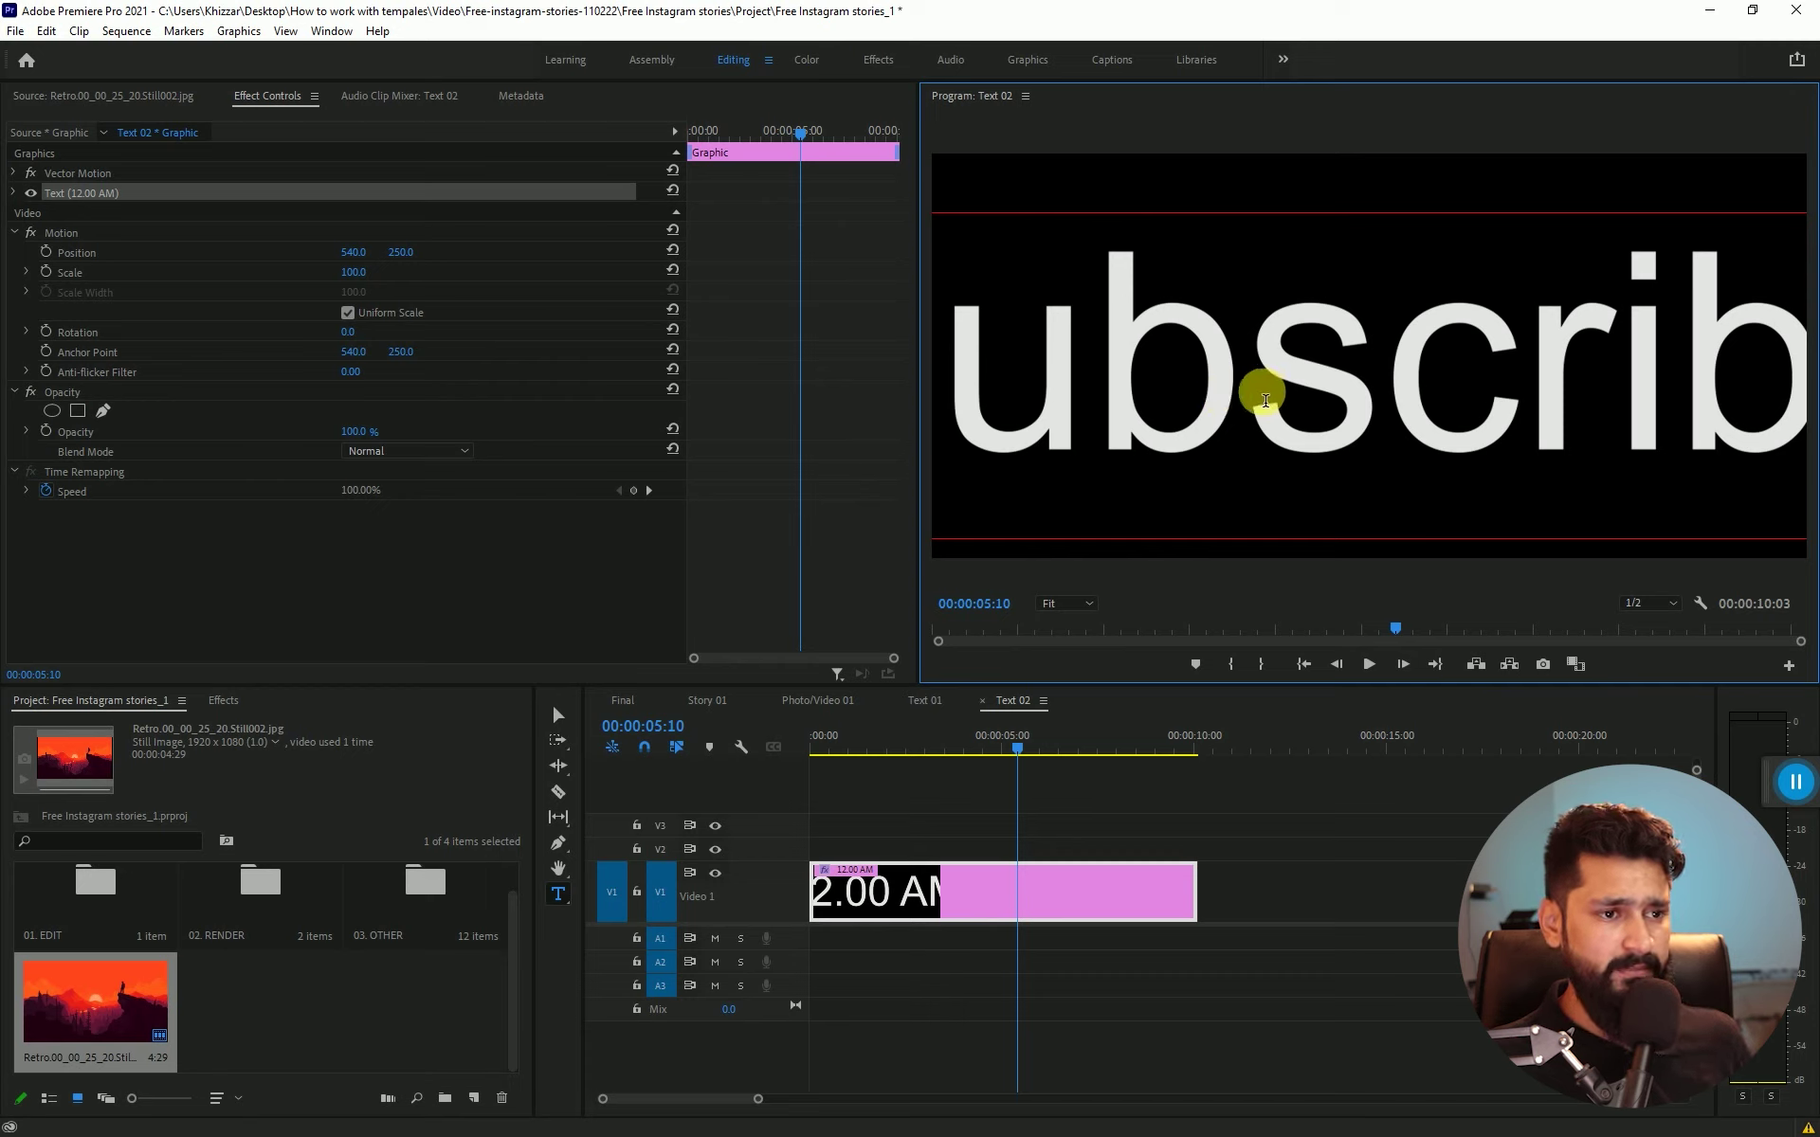
Scale the Subscribe text down to 51, then view the Photo/Video 01 sequence.
double_click(1245, 393)
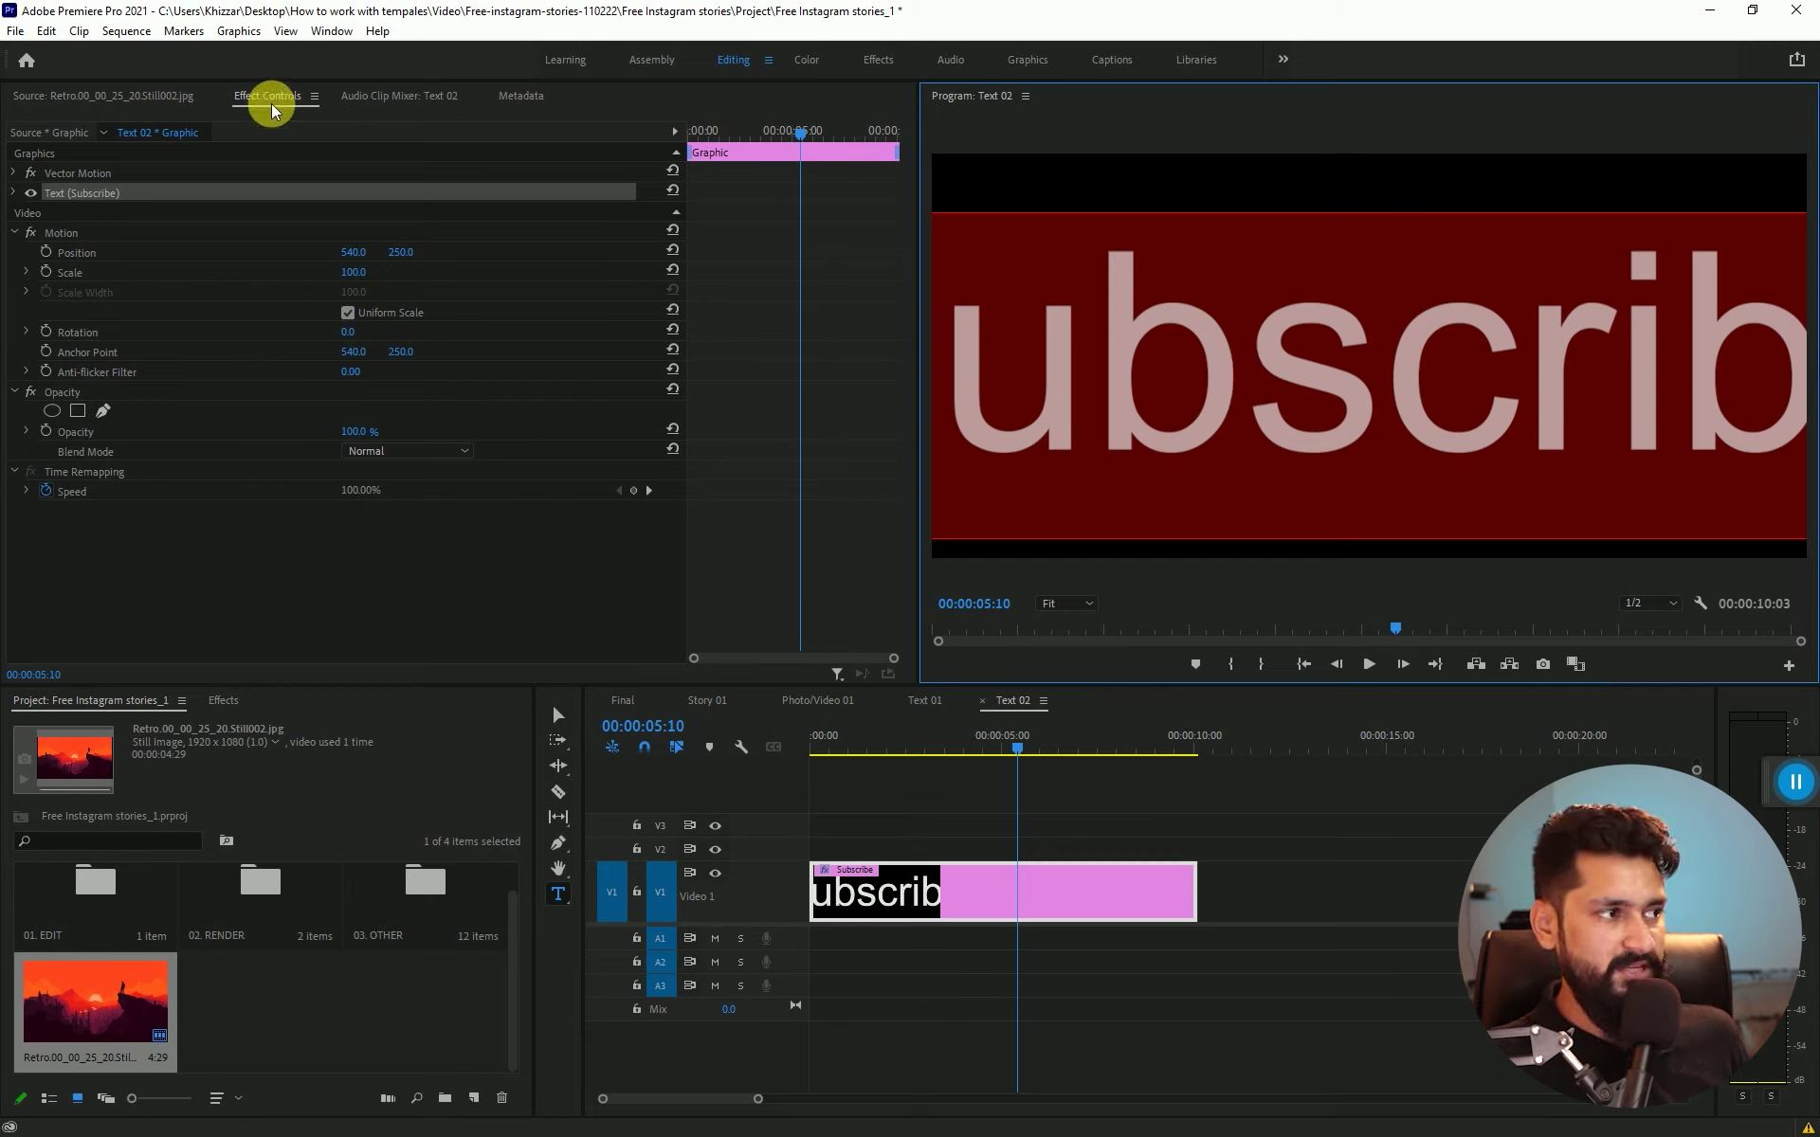
left_click(13, 196)
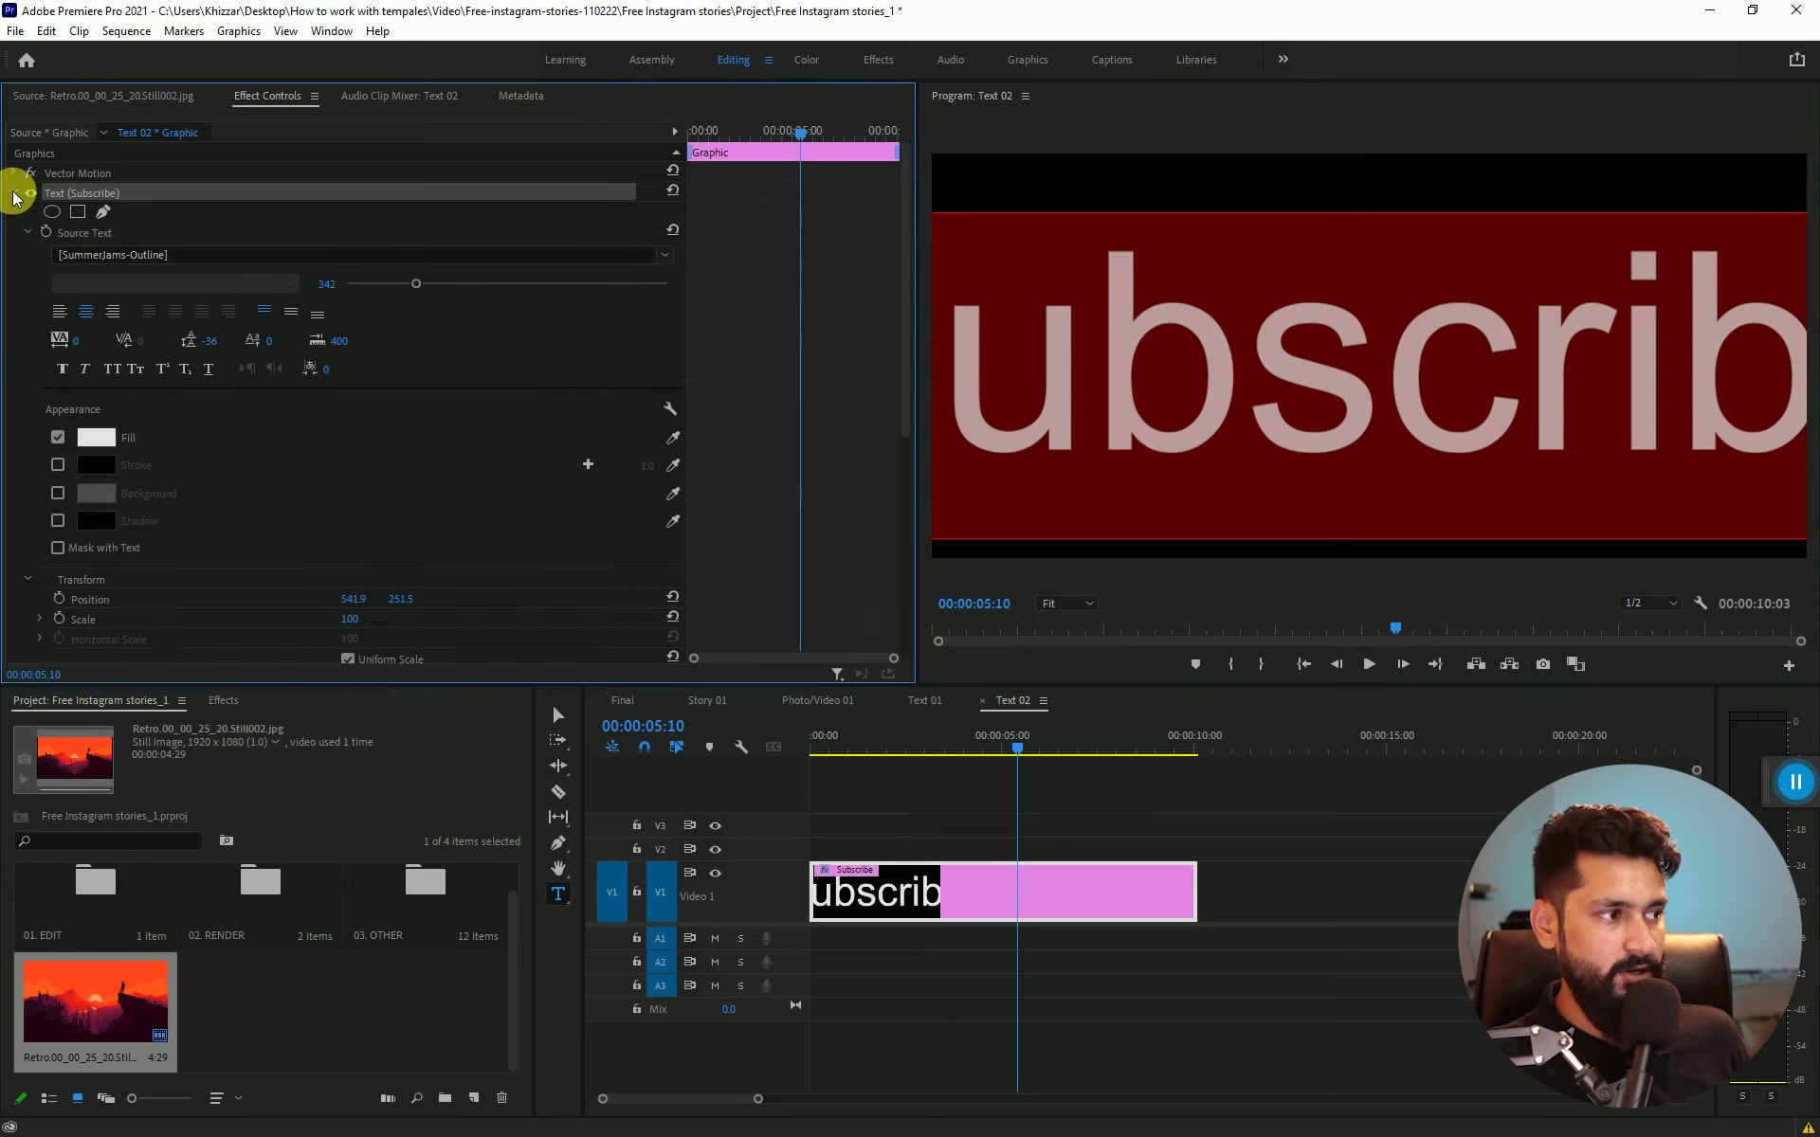
scroll(406, 507, "down", 1)
scroll(406, 507, "down", 1)
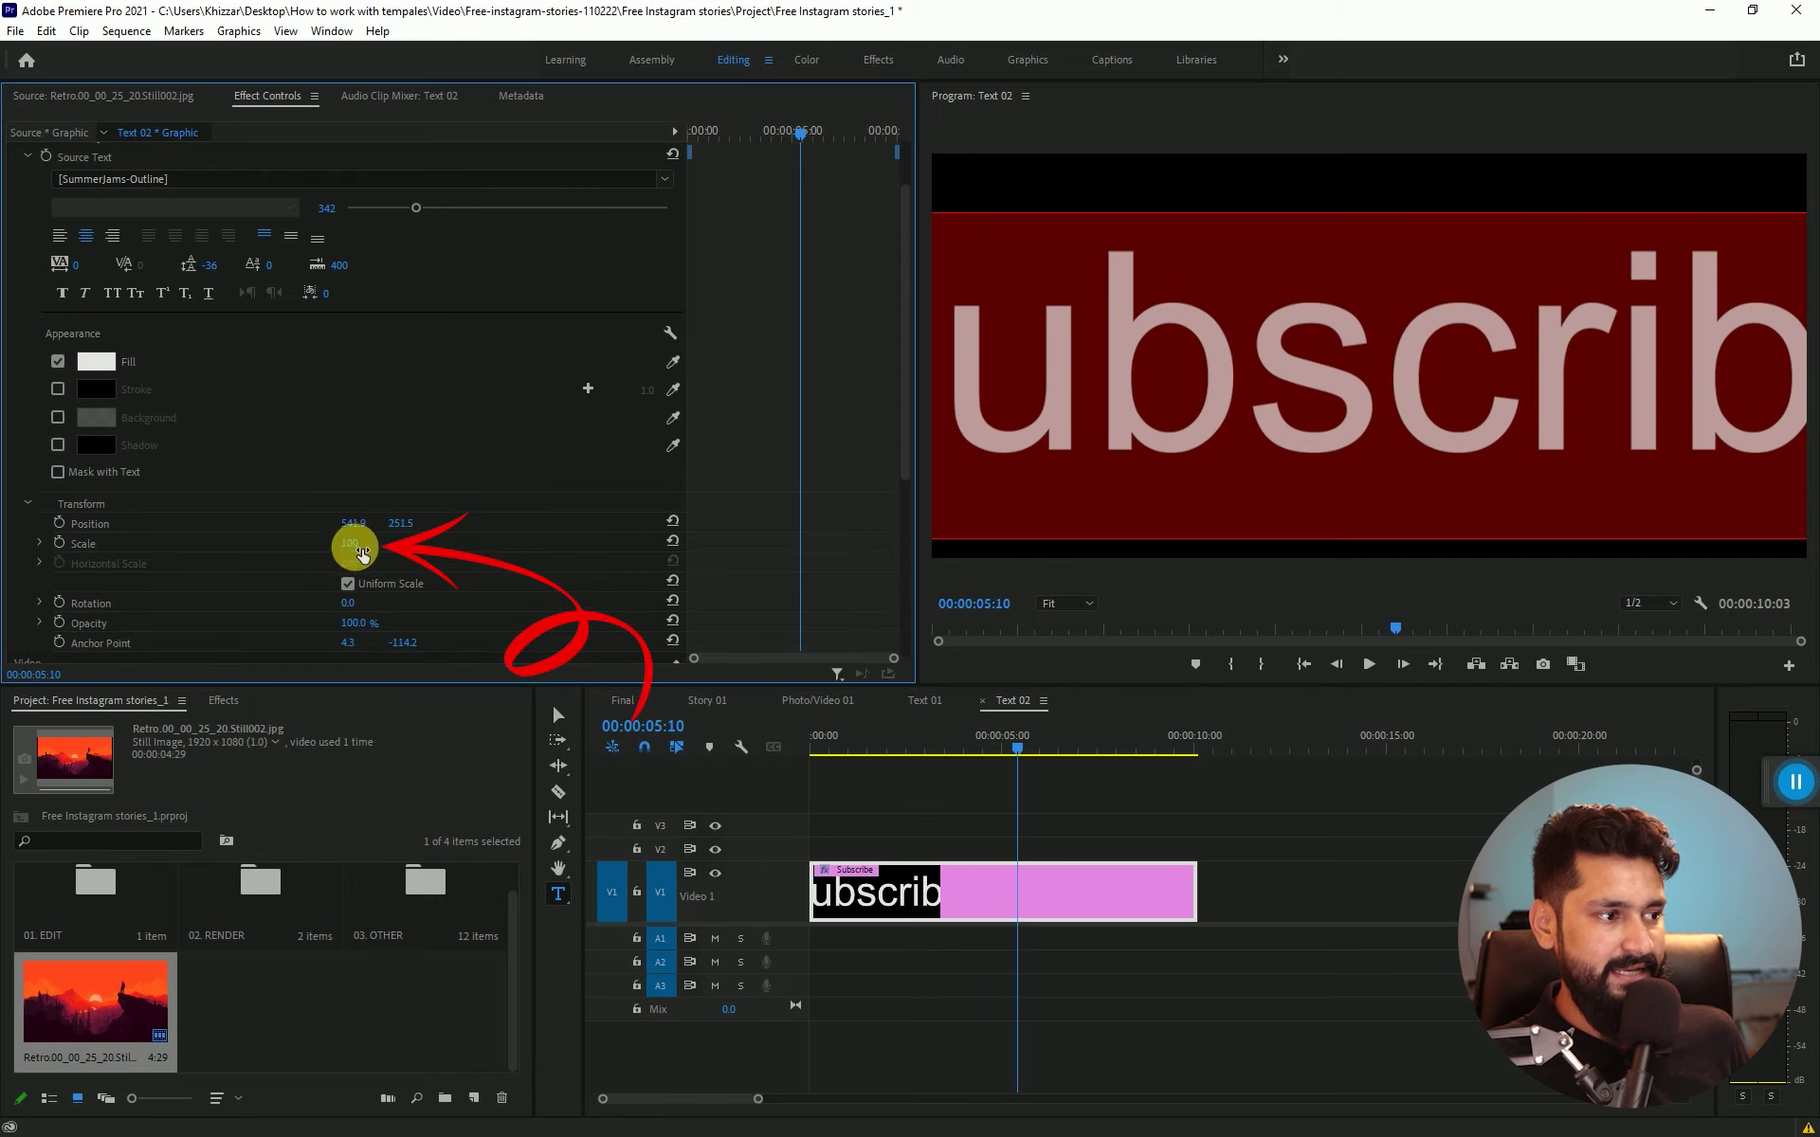
left_click_drag(350, 544, 347, 543)
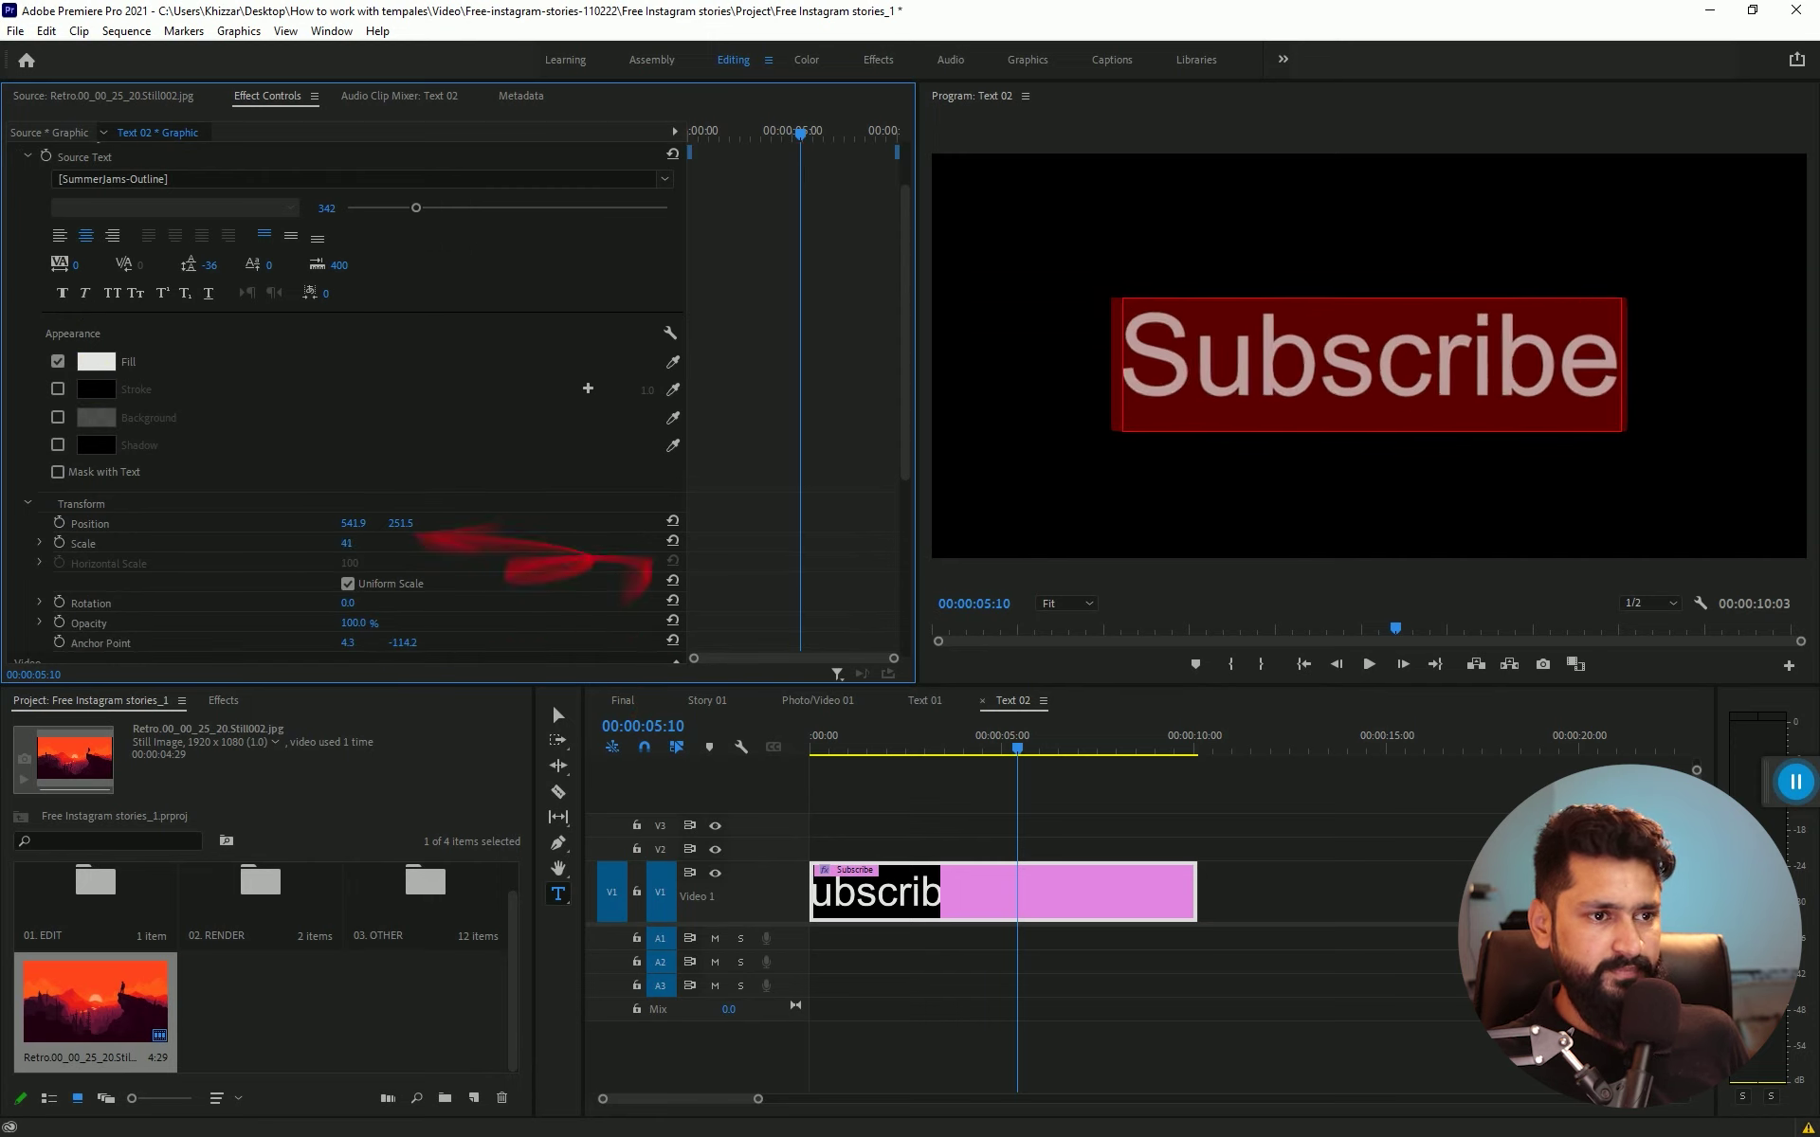
left_click(925, 700)
left_click(812, 699)
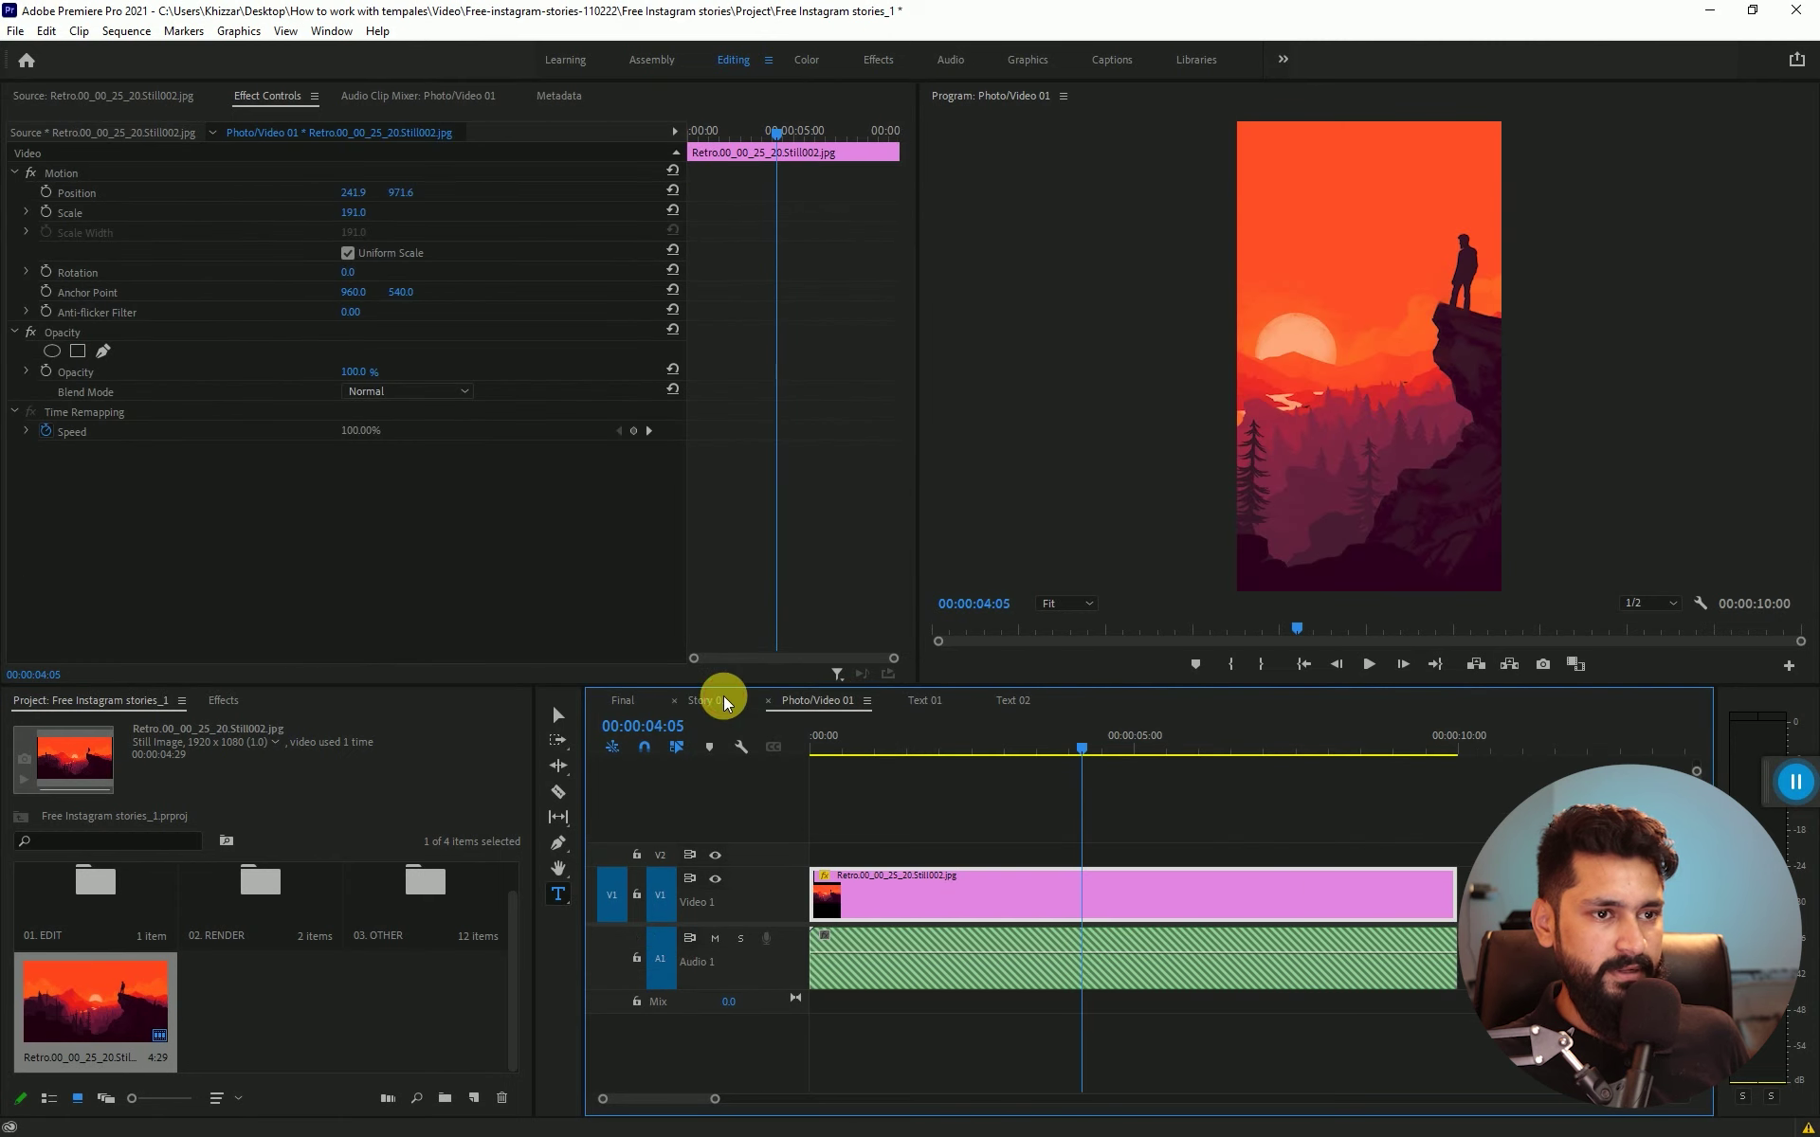
Play and scrub the Final sequence from the start through the Khizzar Films story.
left_click(715, 699)
left_click(907, 752)
left_click_drag(905, 754, 814, 752)
key("space")
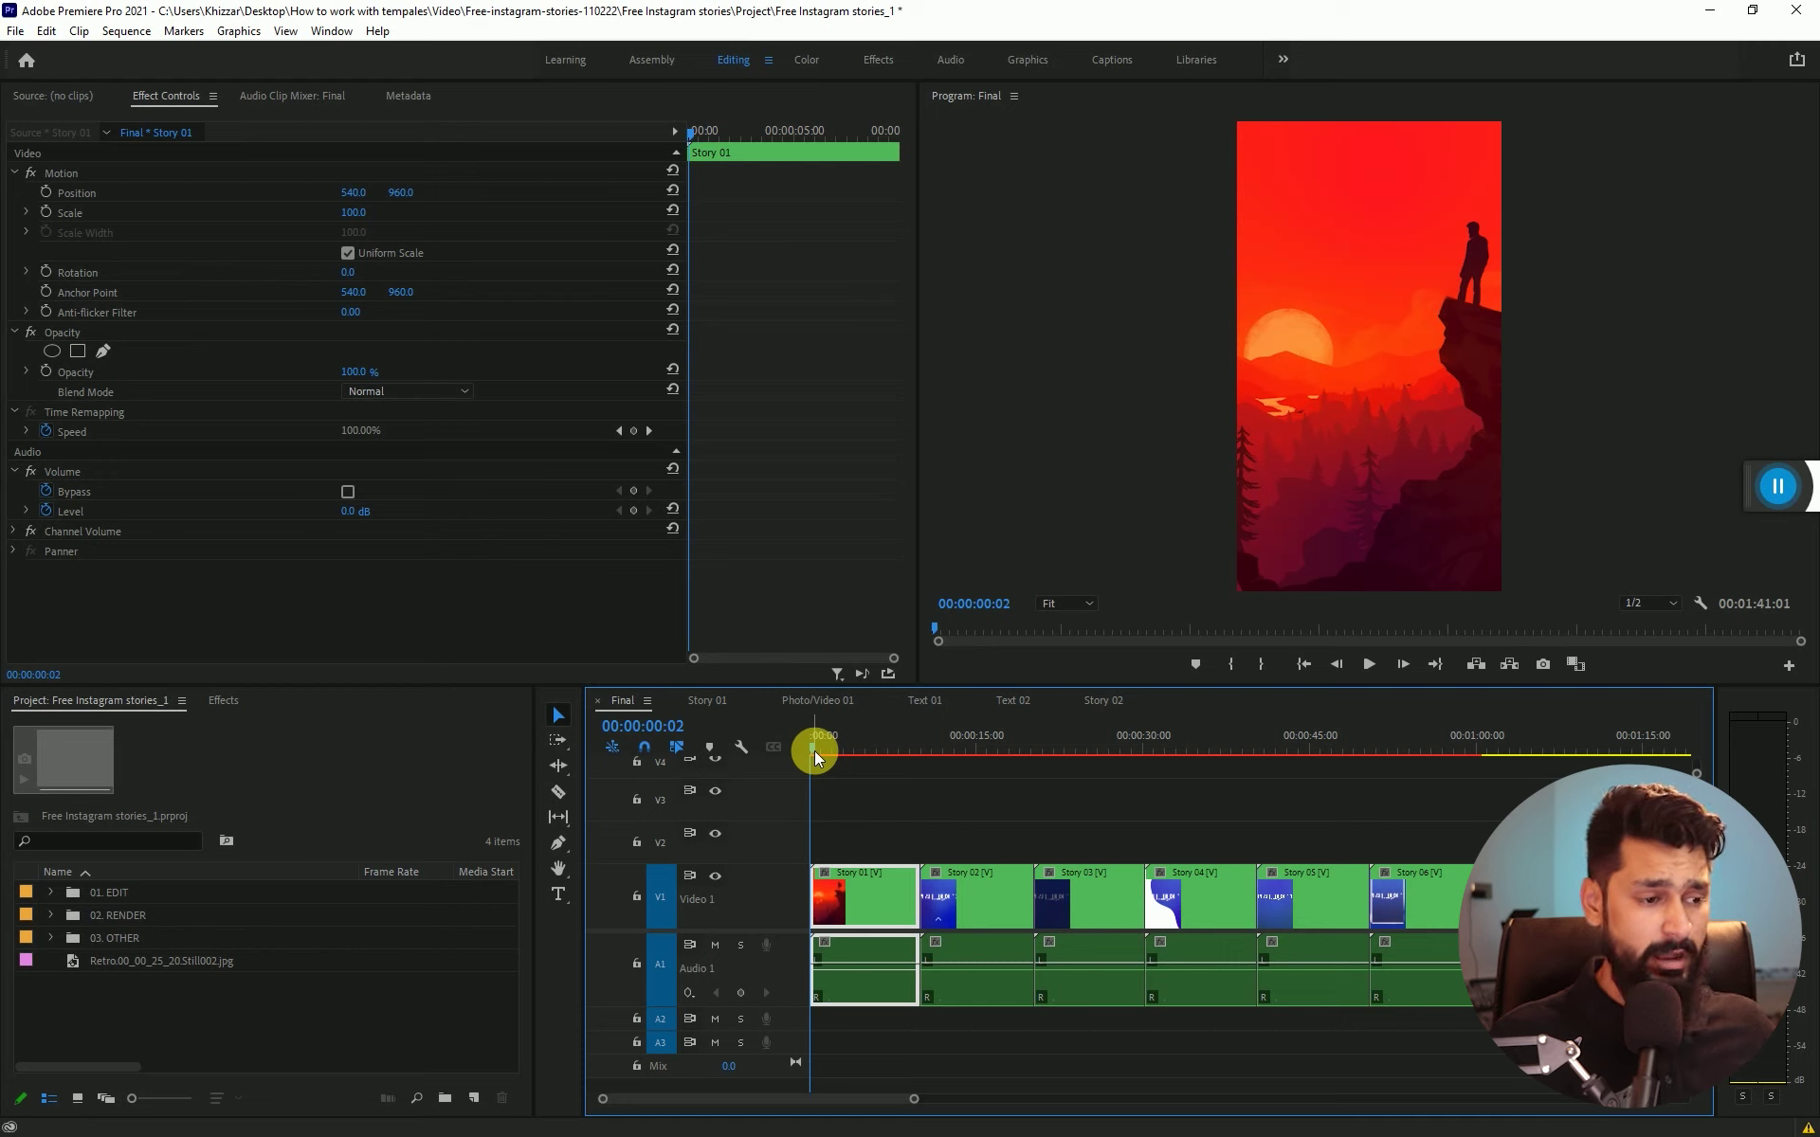
left_click_drag(815, 751, 864, 742)
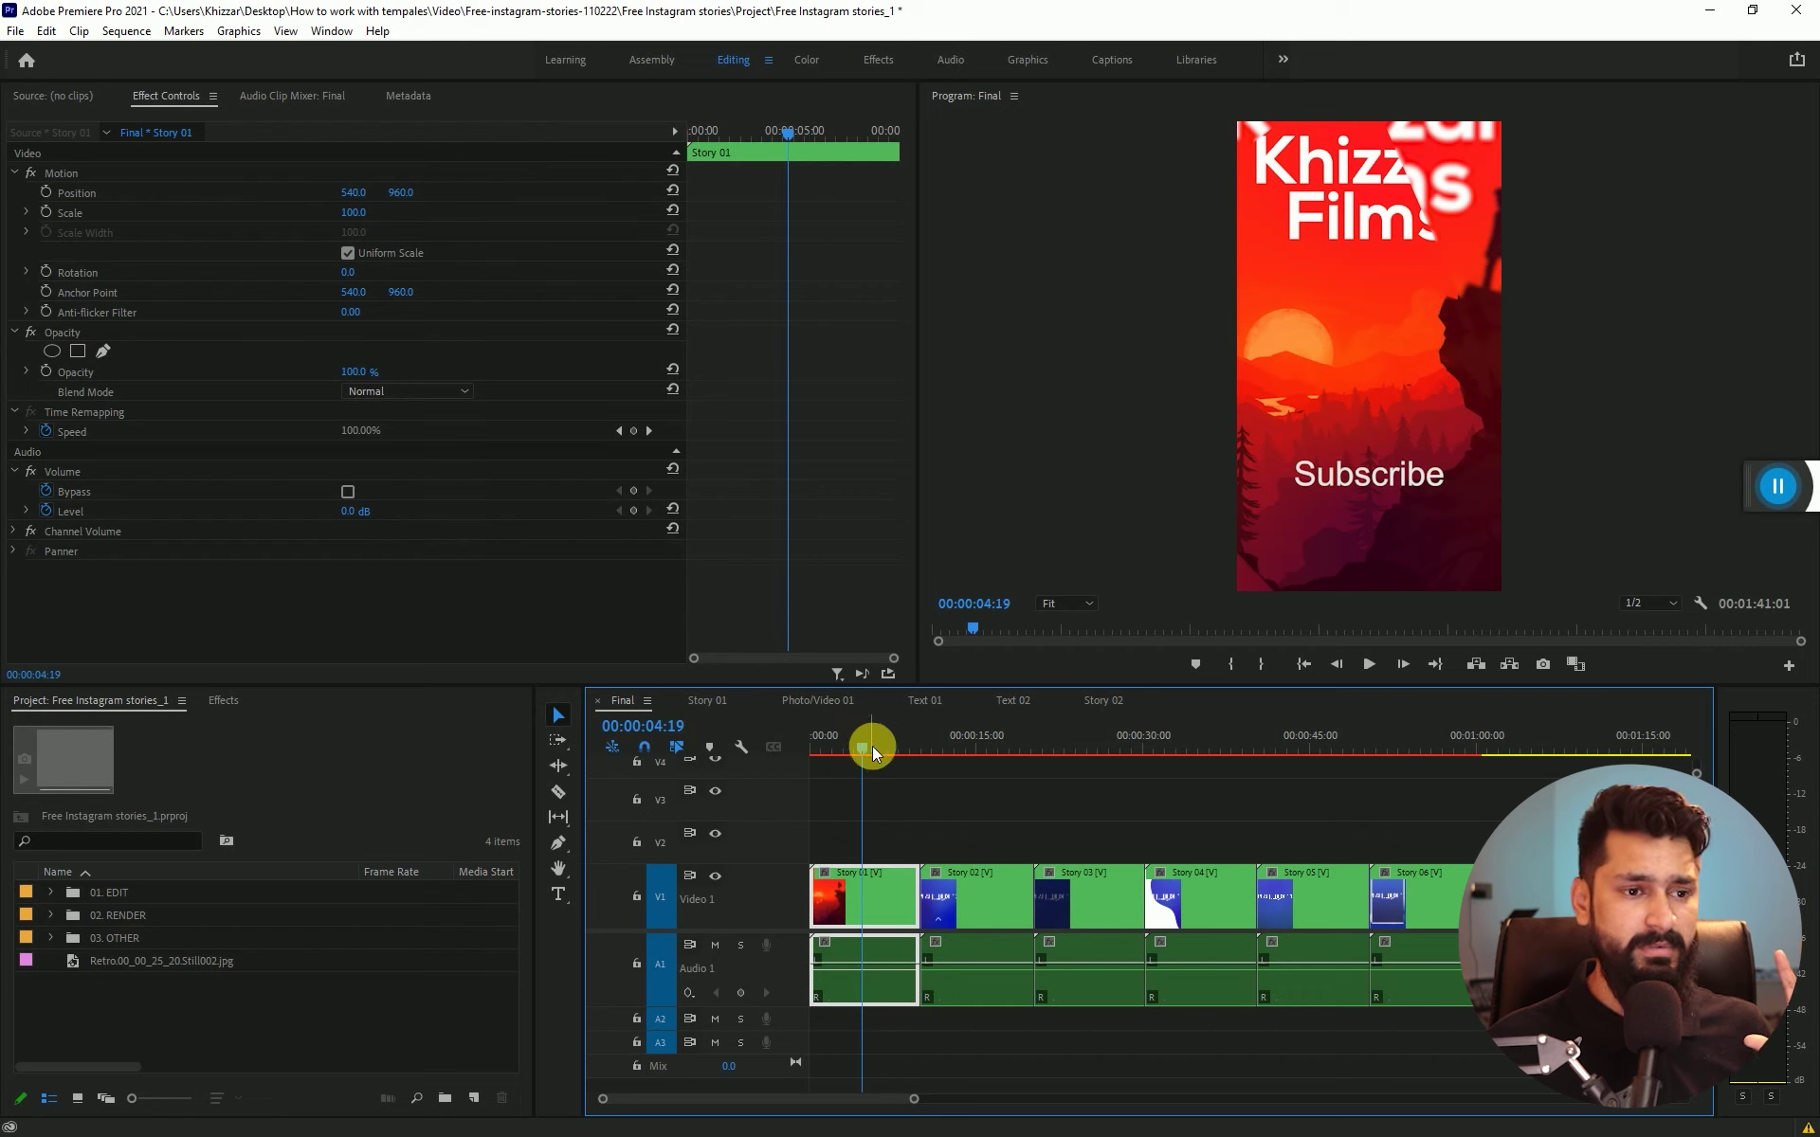
left_click_drag(872, 747, 959, 752)
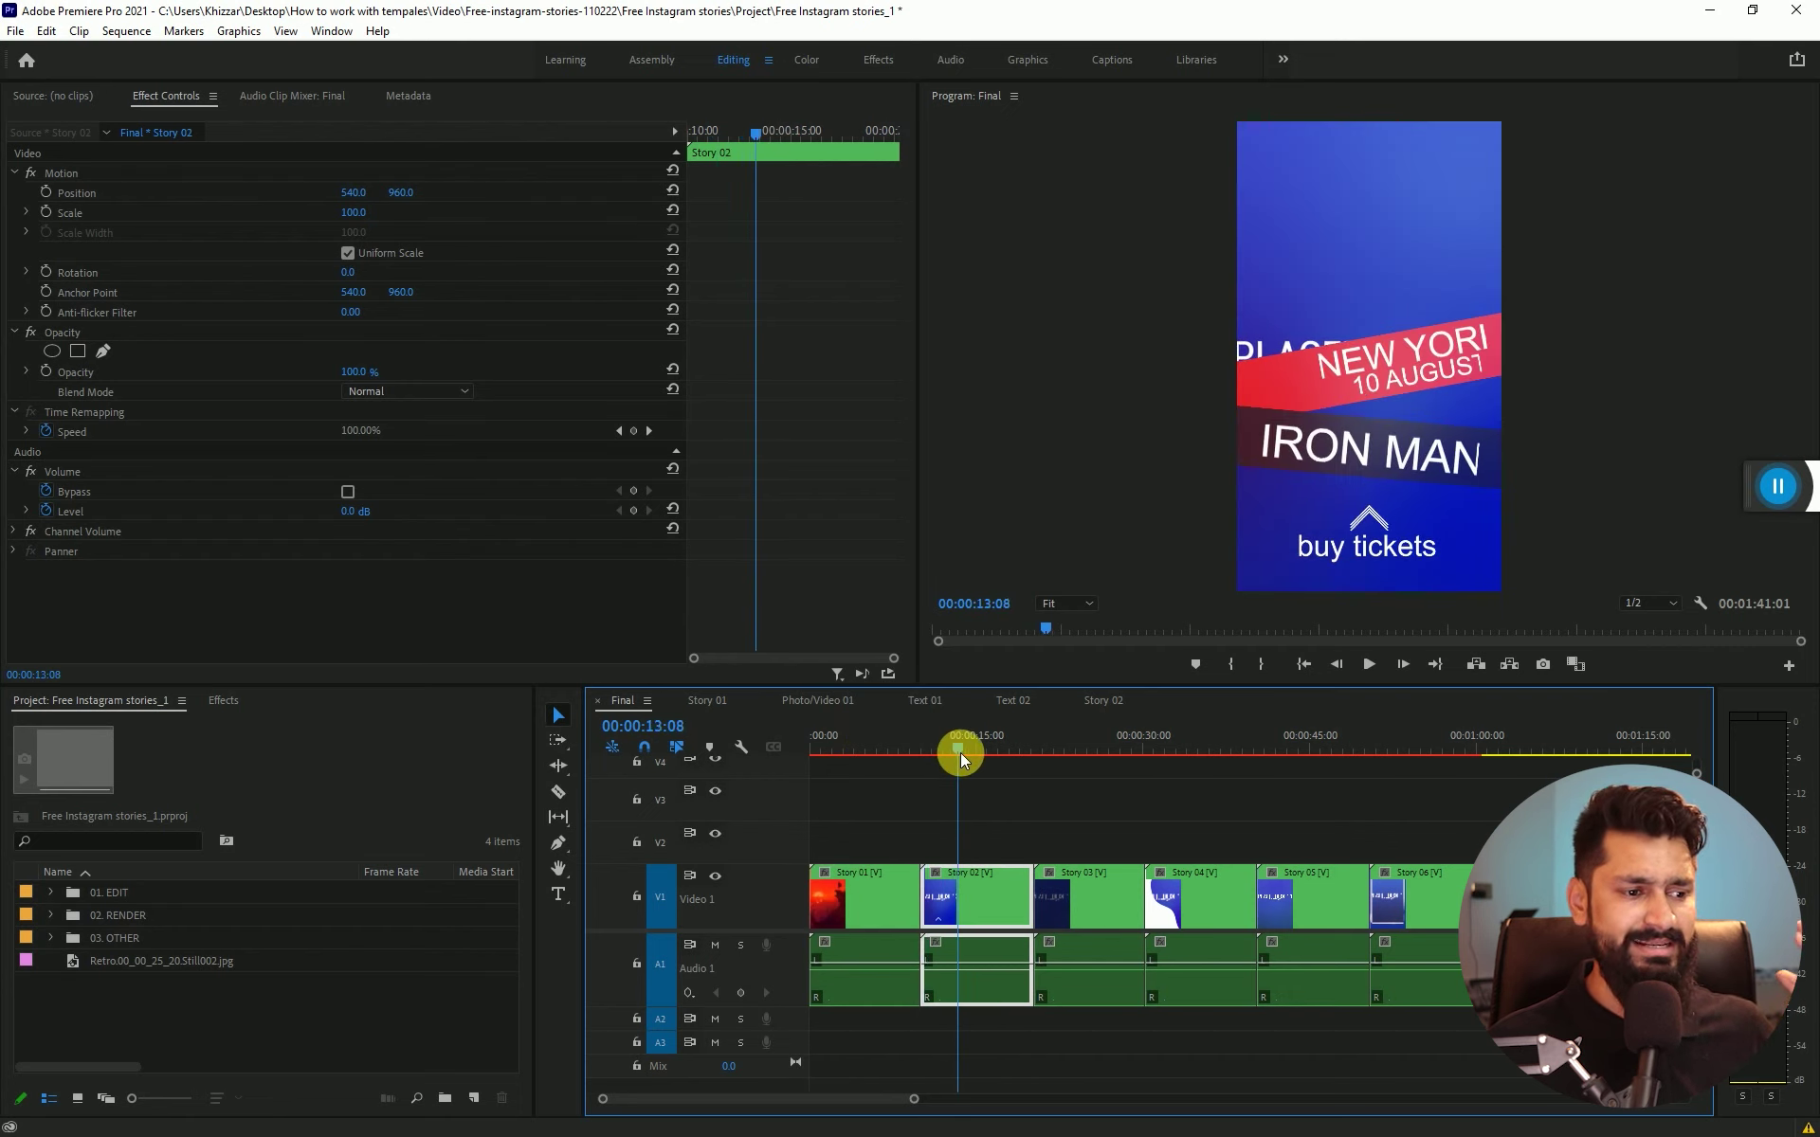
Close the Photo/Video 01, Text 01 and Text 02 tabs and open the nested Story 02.
left_click(768, 701)
left_click(768, 702)
left_click(768, 701)
left_click(768, 701)
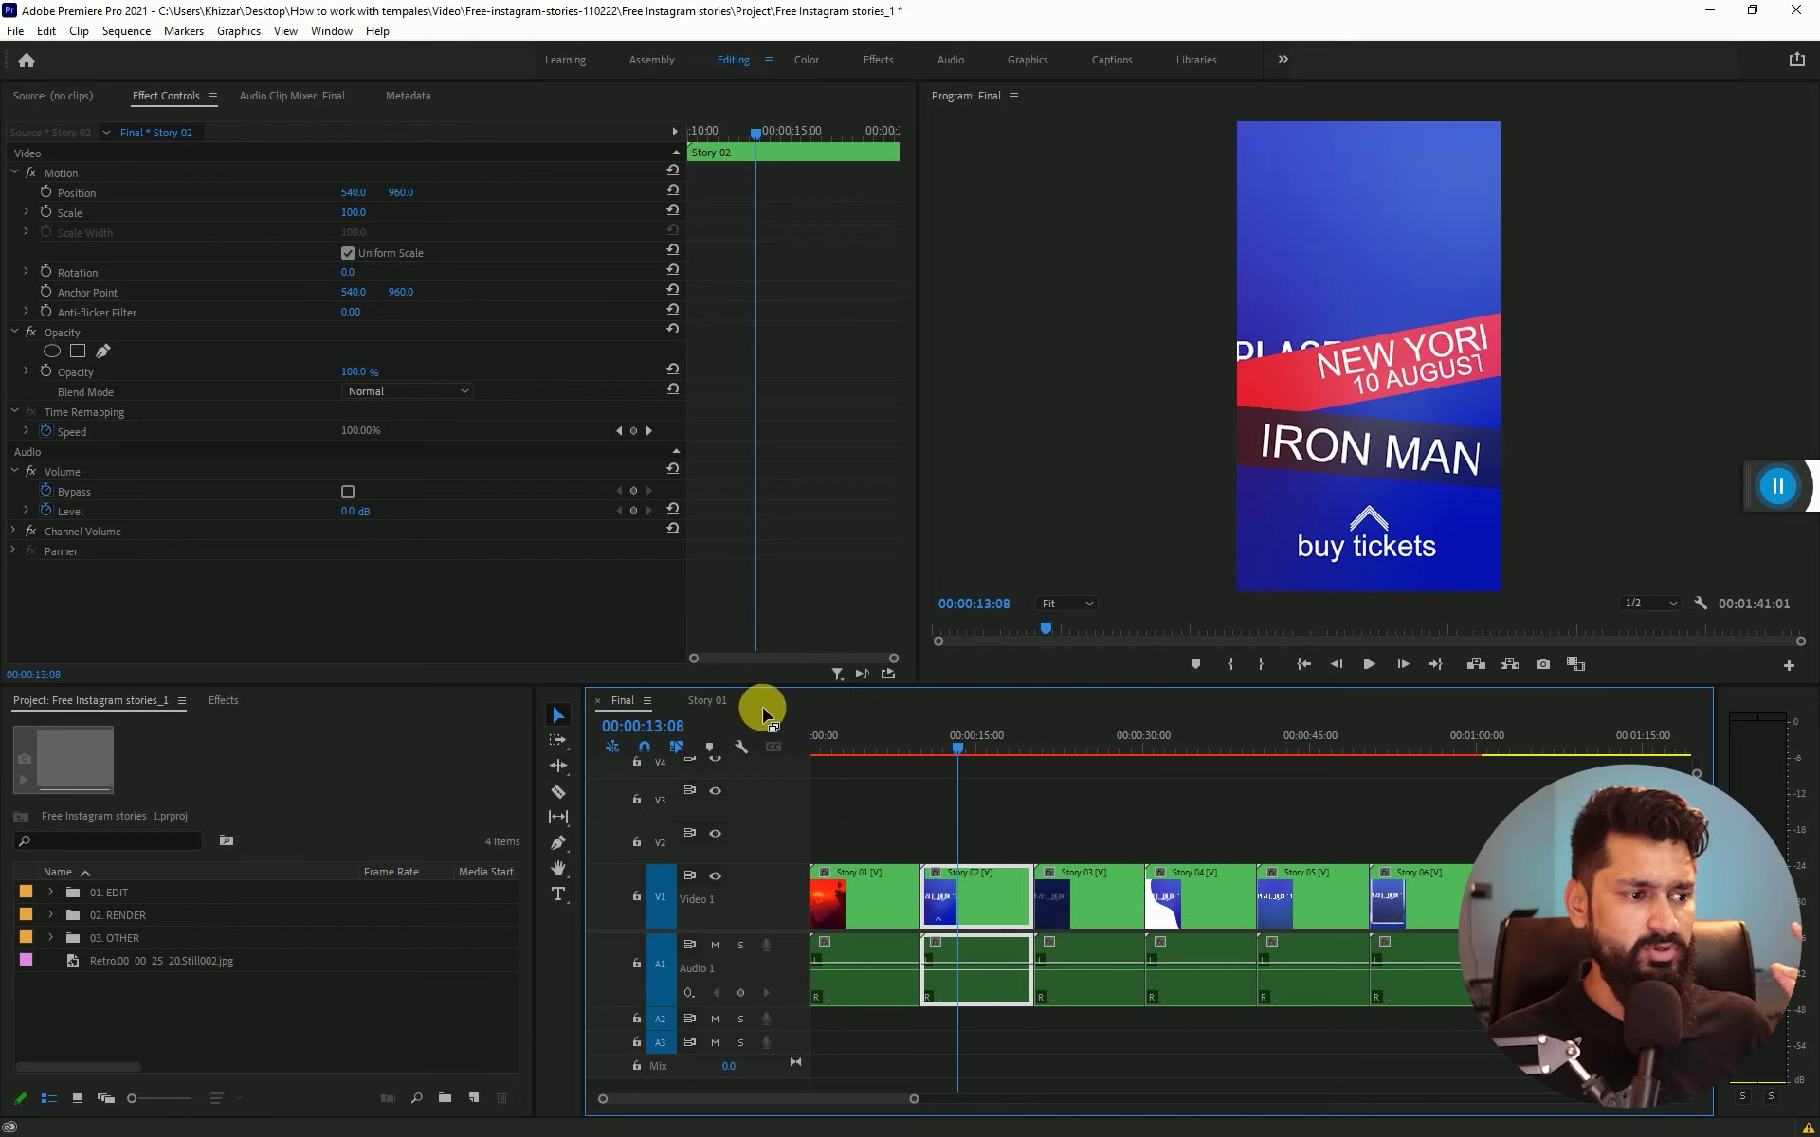
double_click(969, 902)
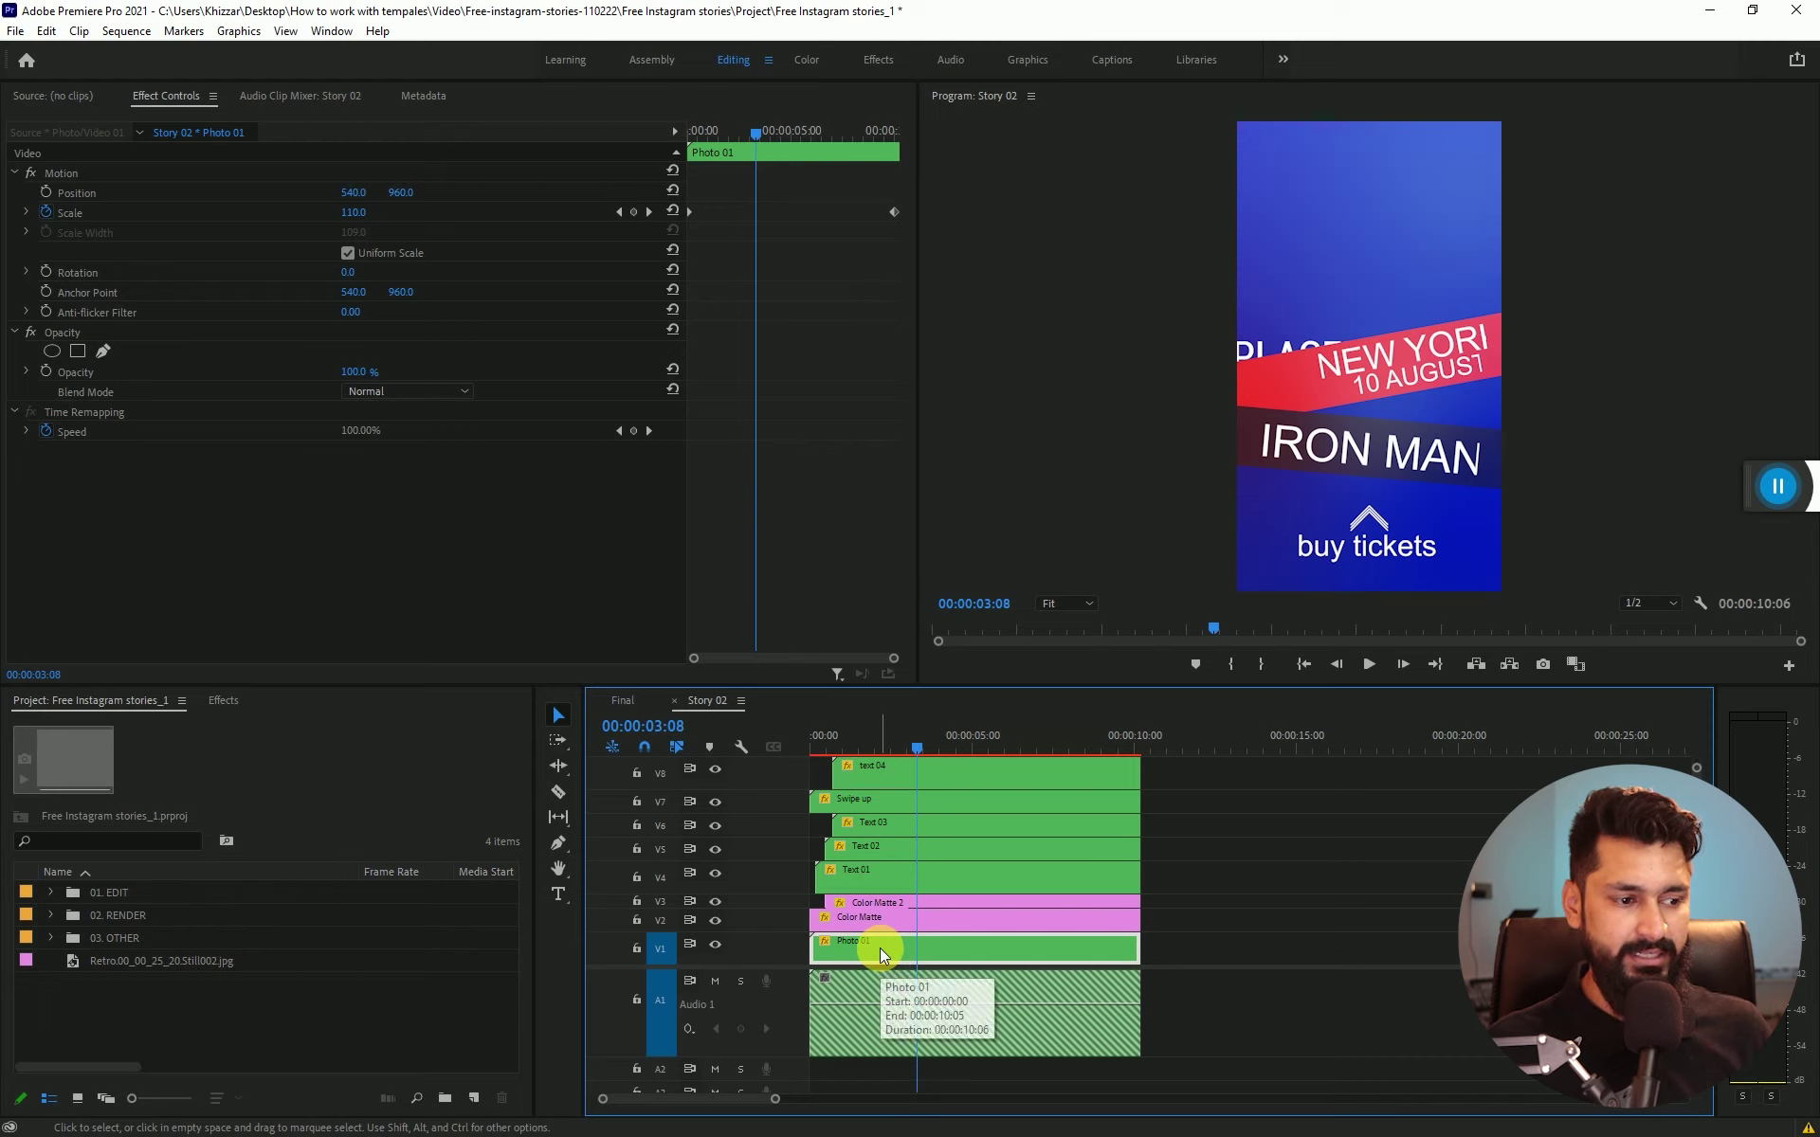
Inspect Story 02's Color Matte and Text 01 clips, then return to Final.
left_click(867, 920)
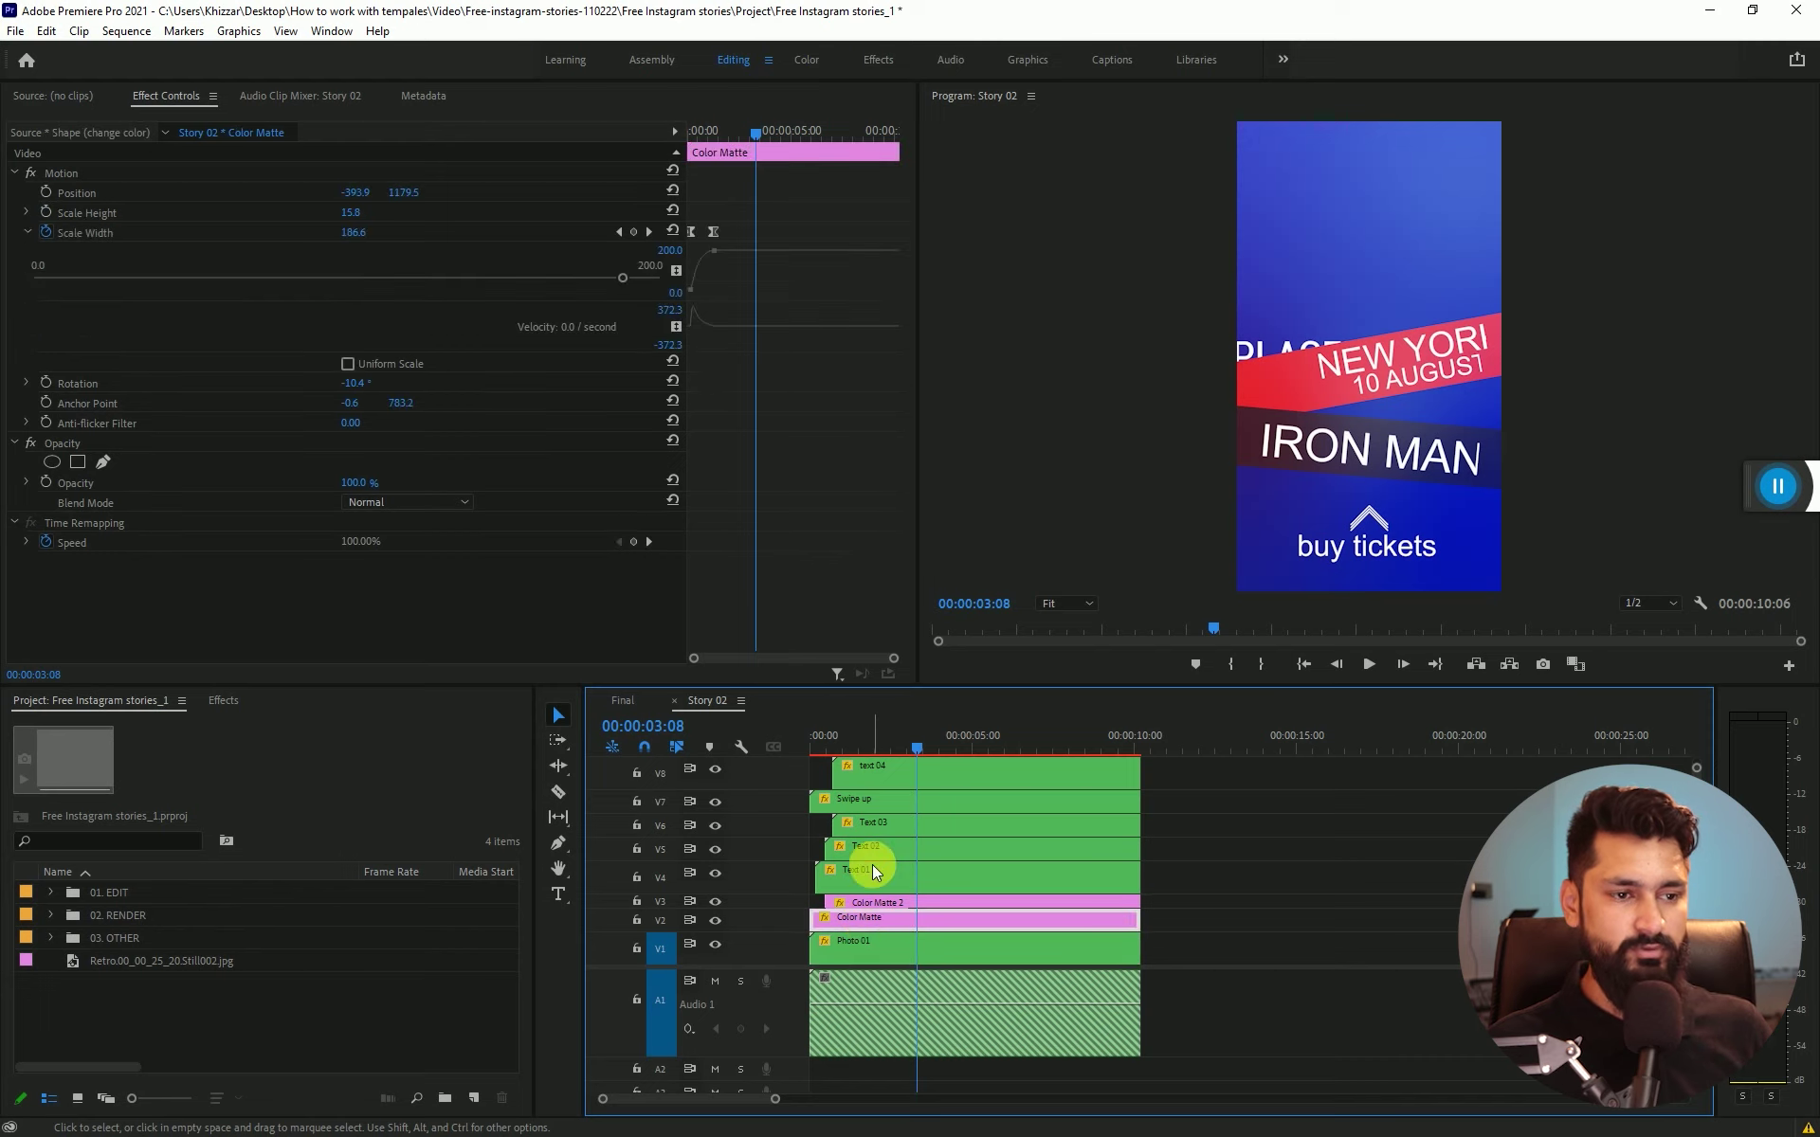
left_click(873, 869)
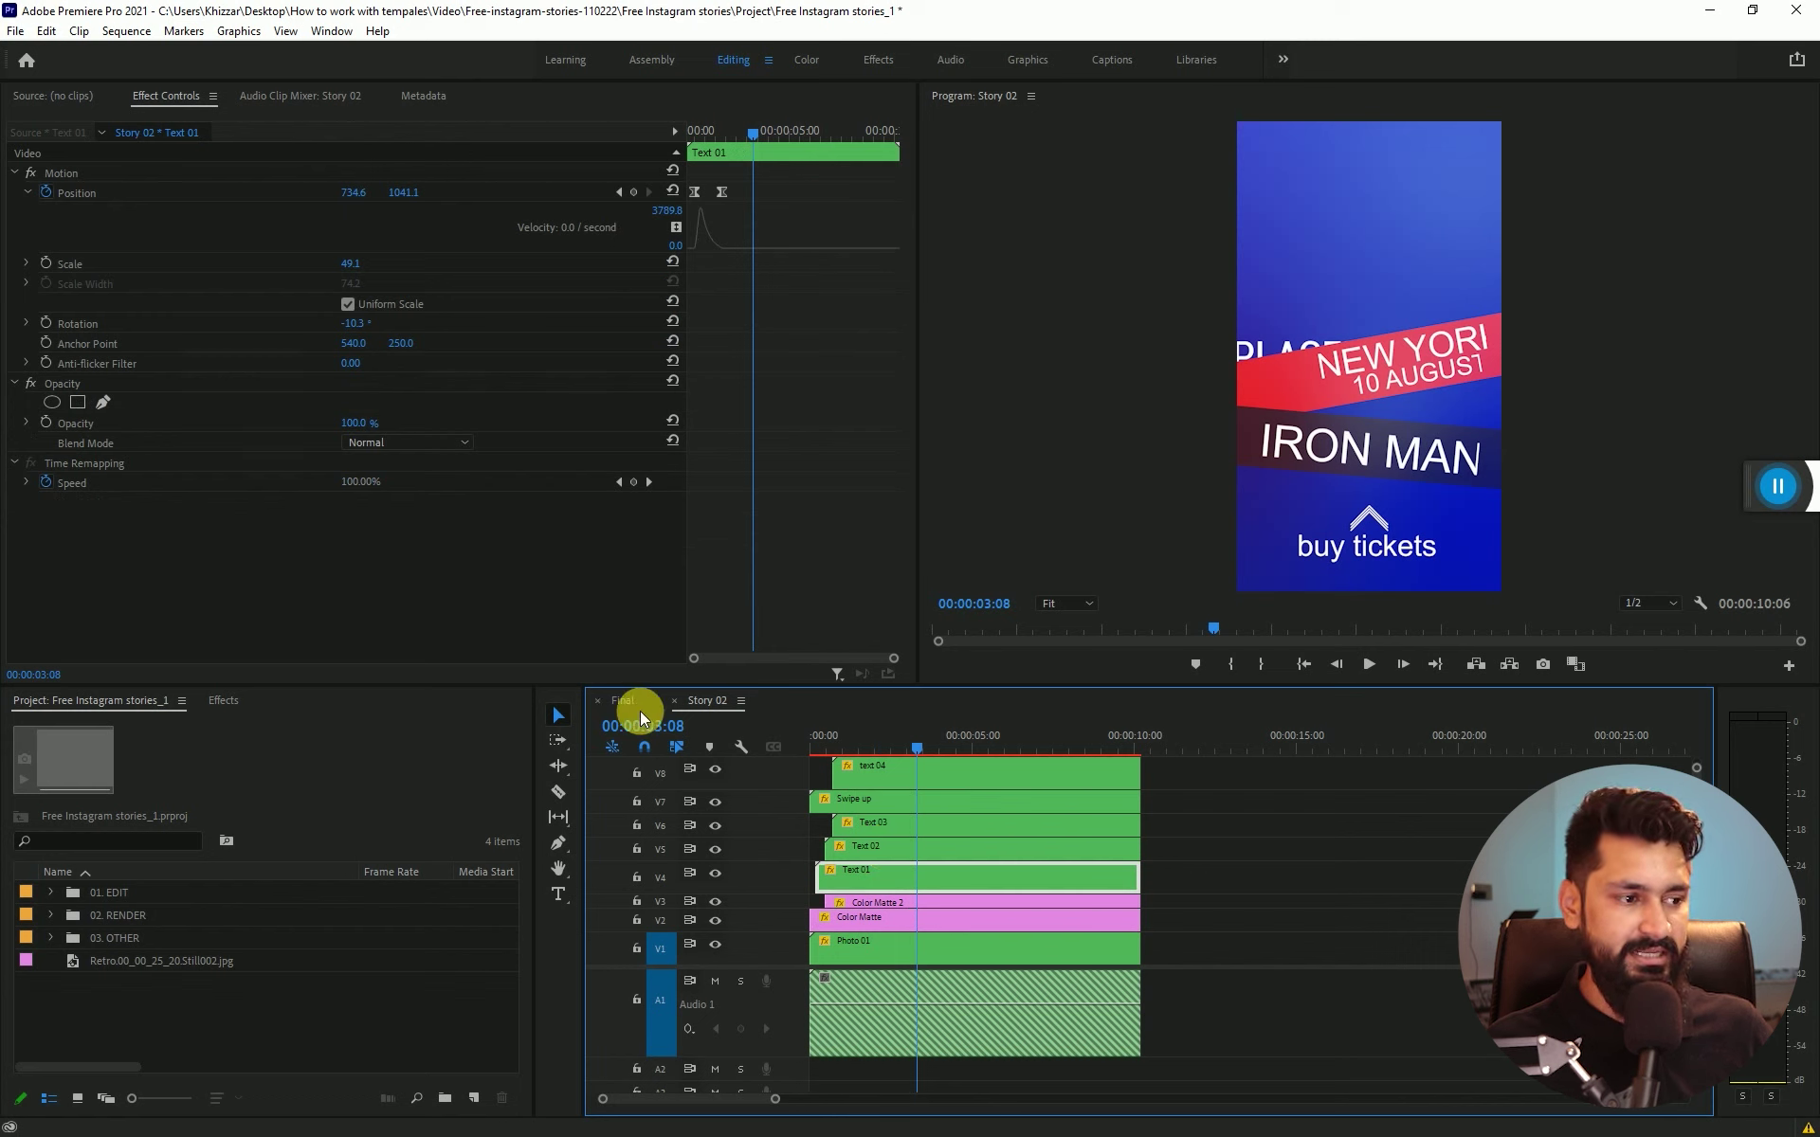
left_click(626, 701)
Open the nested Story 03 and scrub through its Color and Graphic mask animation.
left_click(1067, 742)
double_click(1089, 908)
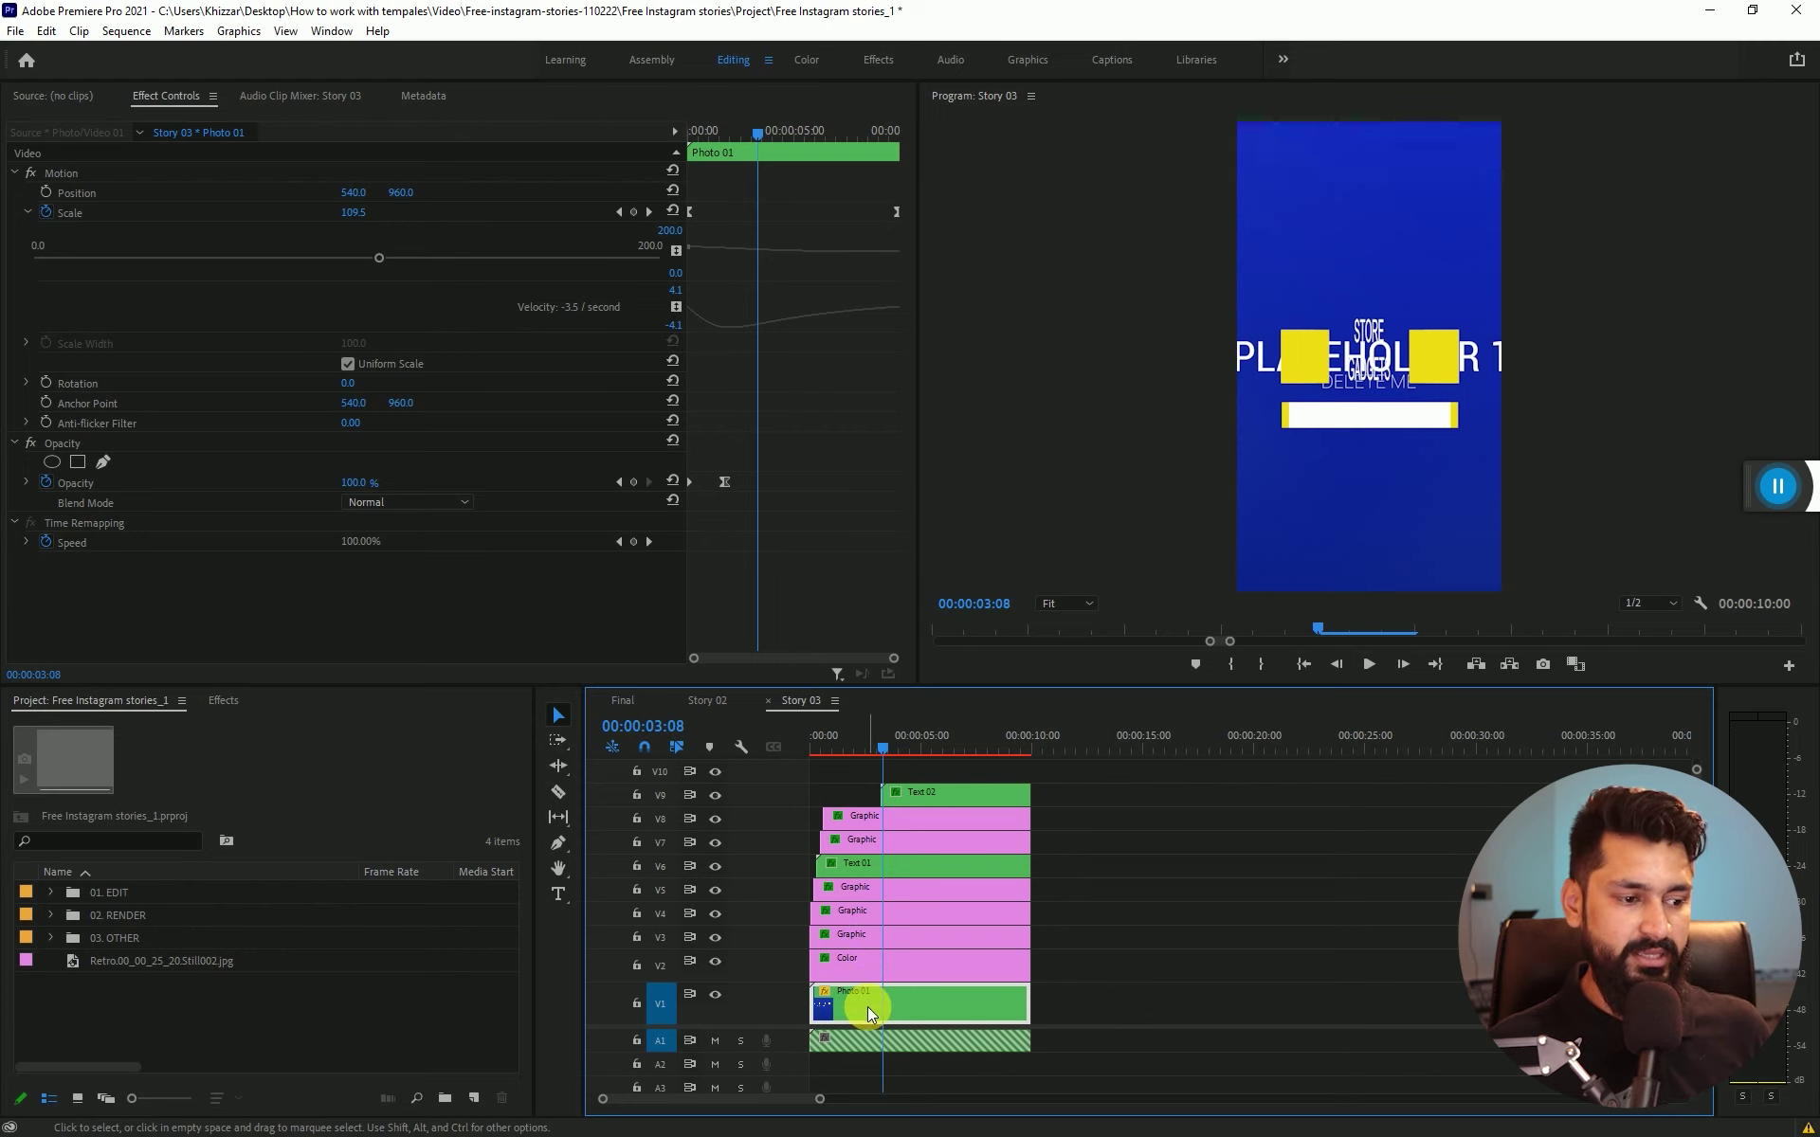
left_click(866, 965)
left_click(863, 934)
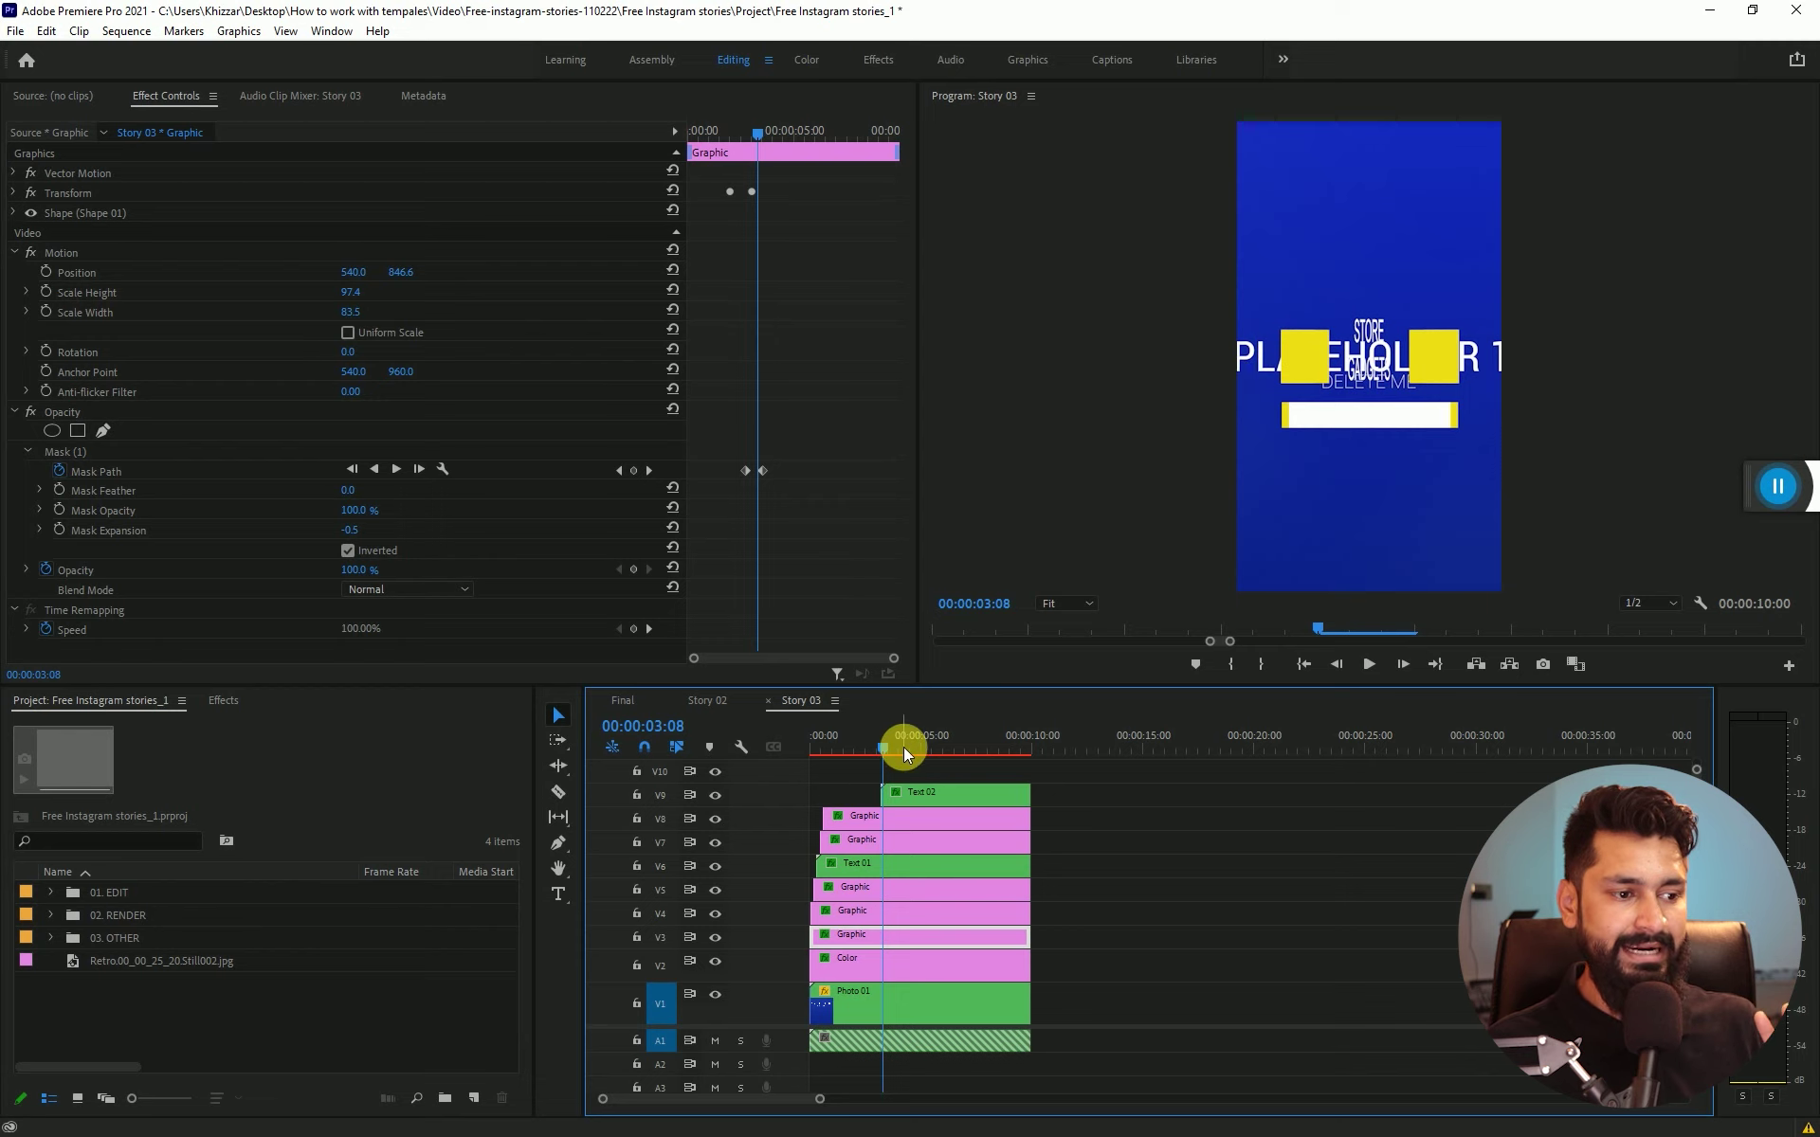
left_click_drag(902, 747, 867, 745)
left_click_drag(867, 747, 872, 747)
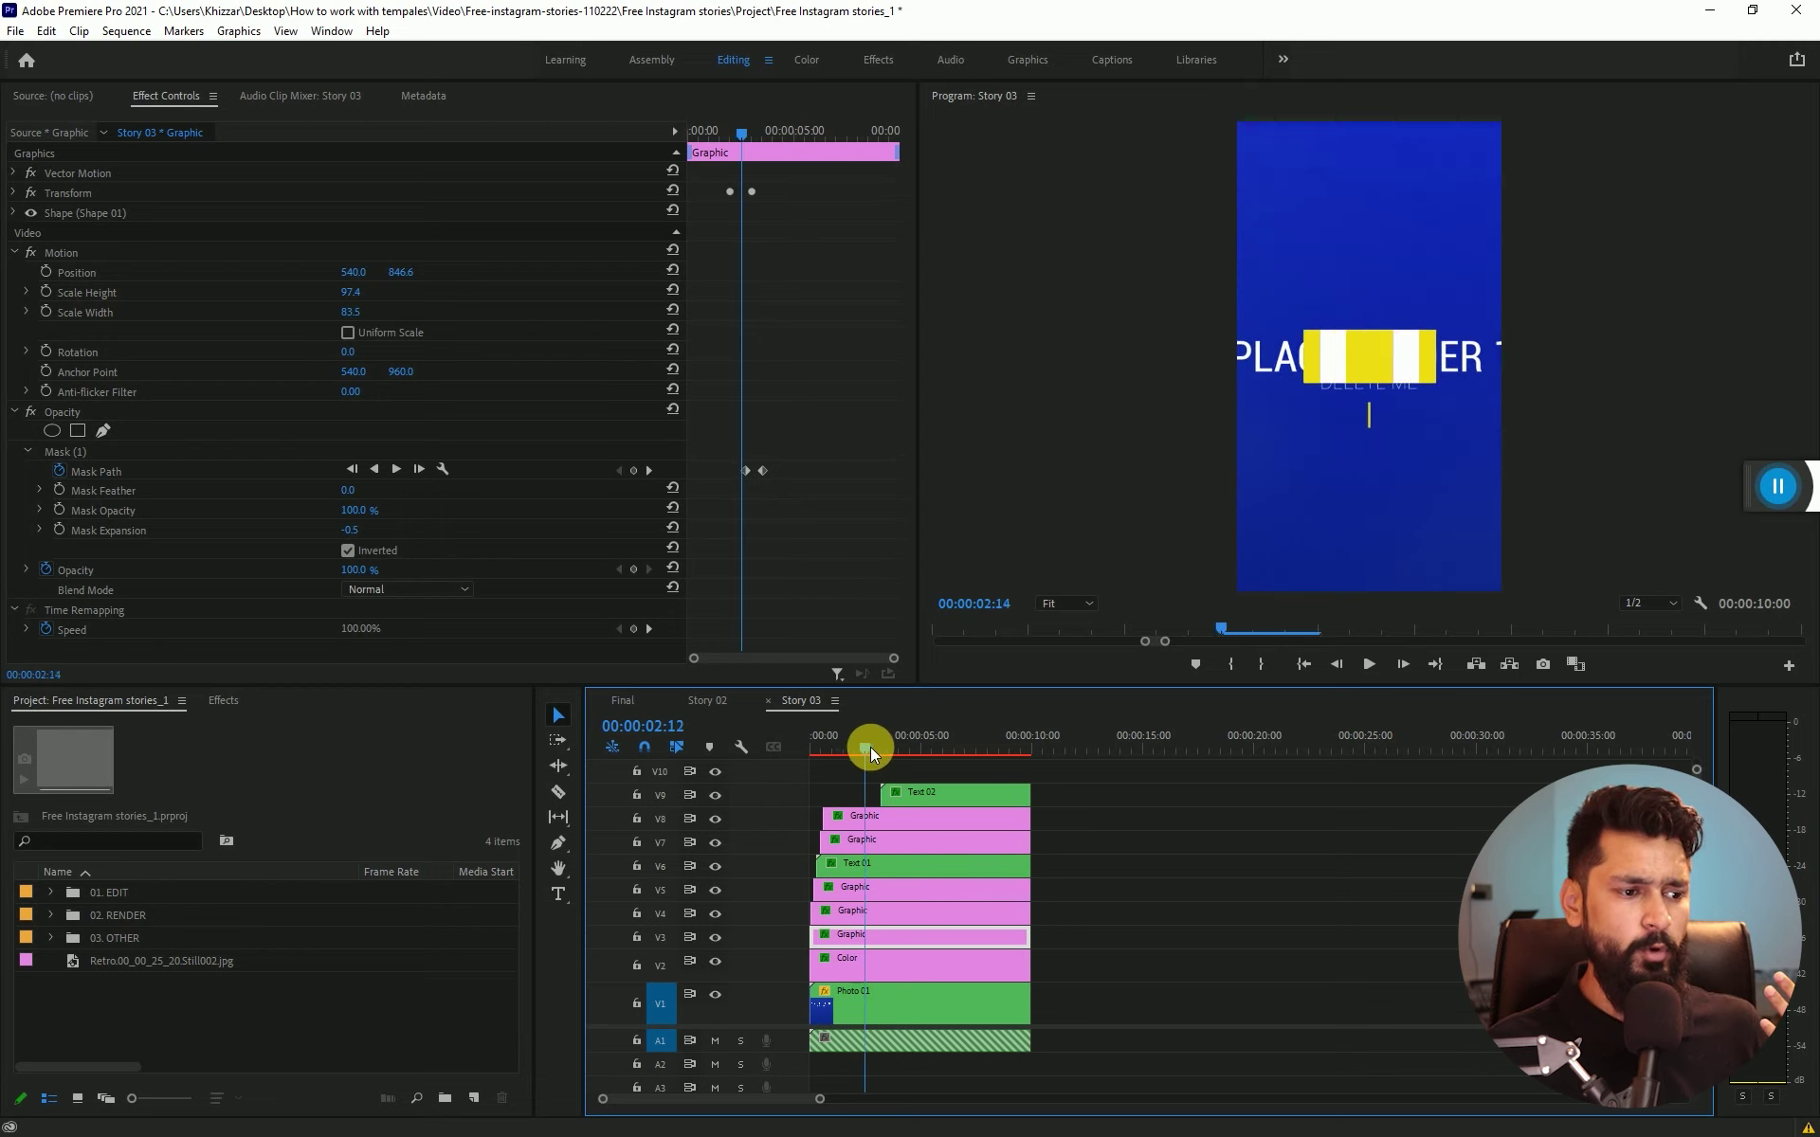
left_click(719, 709)
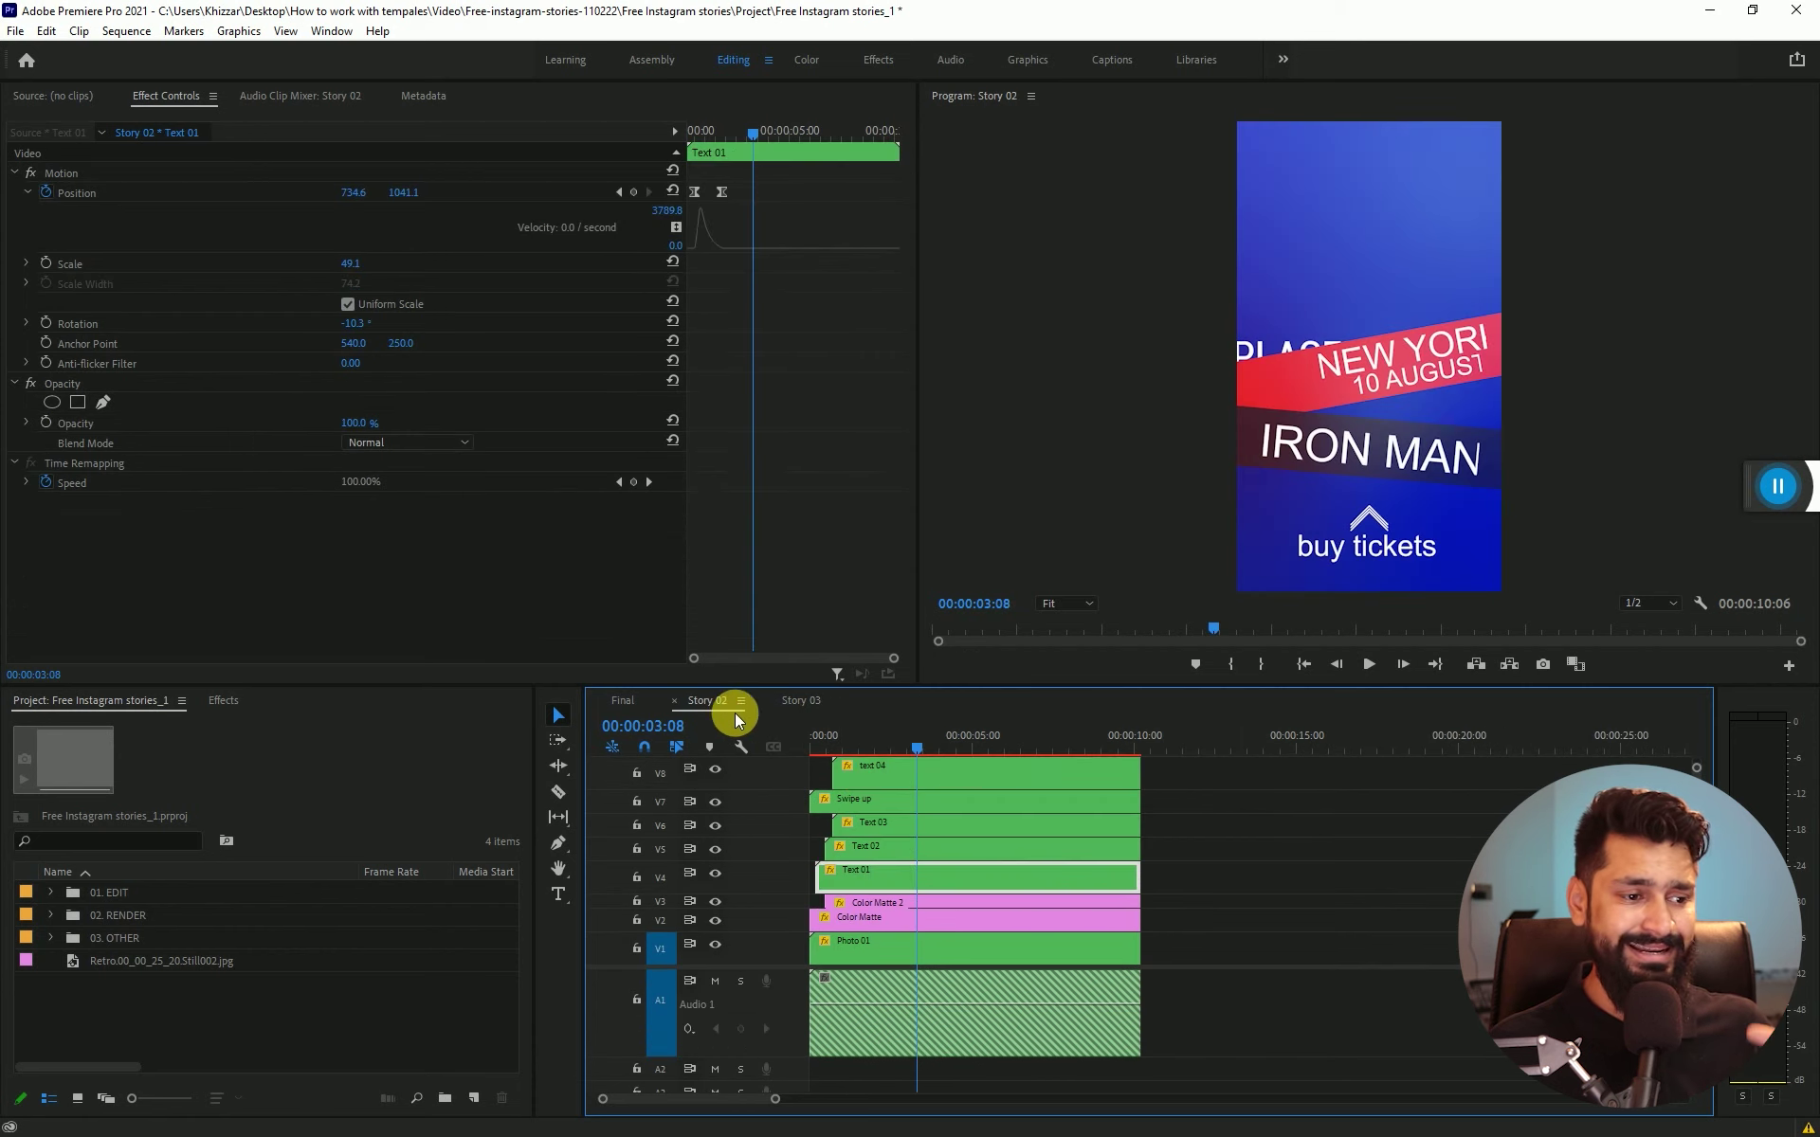
left_click(637, 698)
Set Final's Out point at 00:00:09:24, Story 01's last frame, and save the project.
left_click(827, 751)
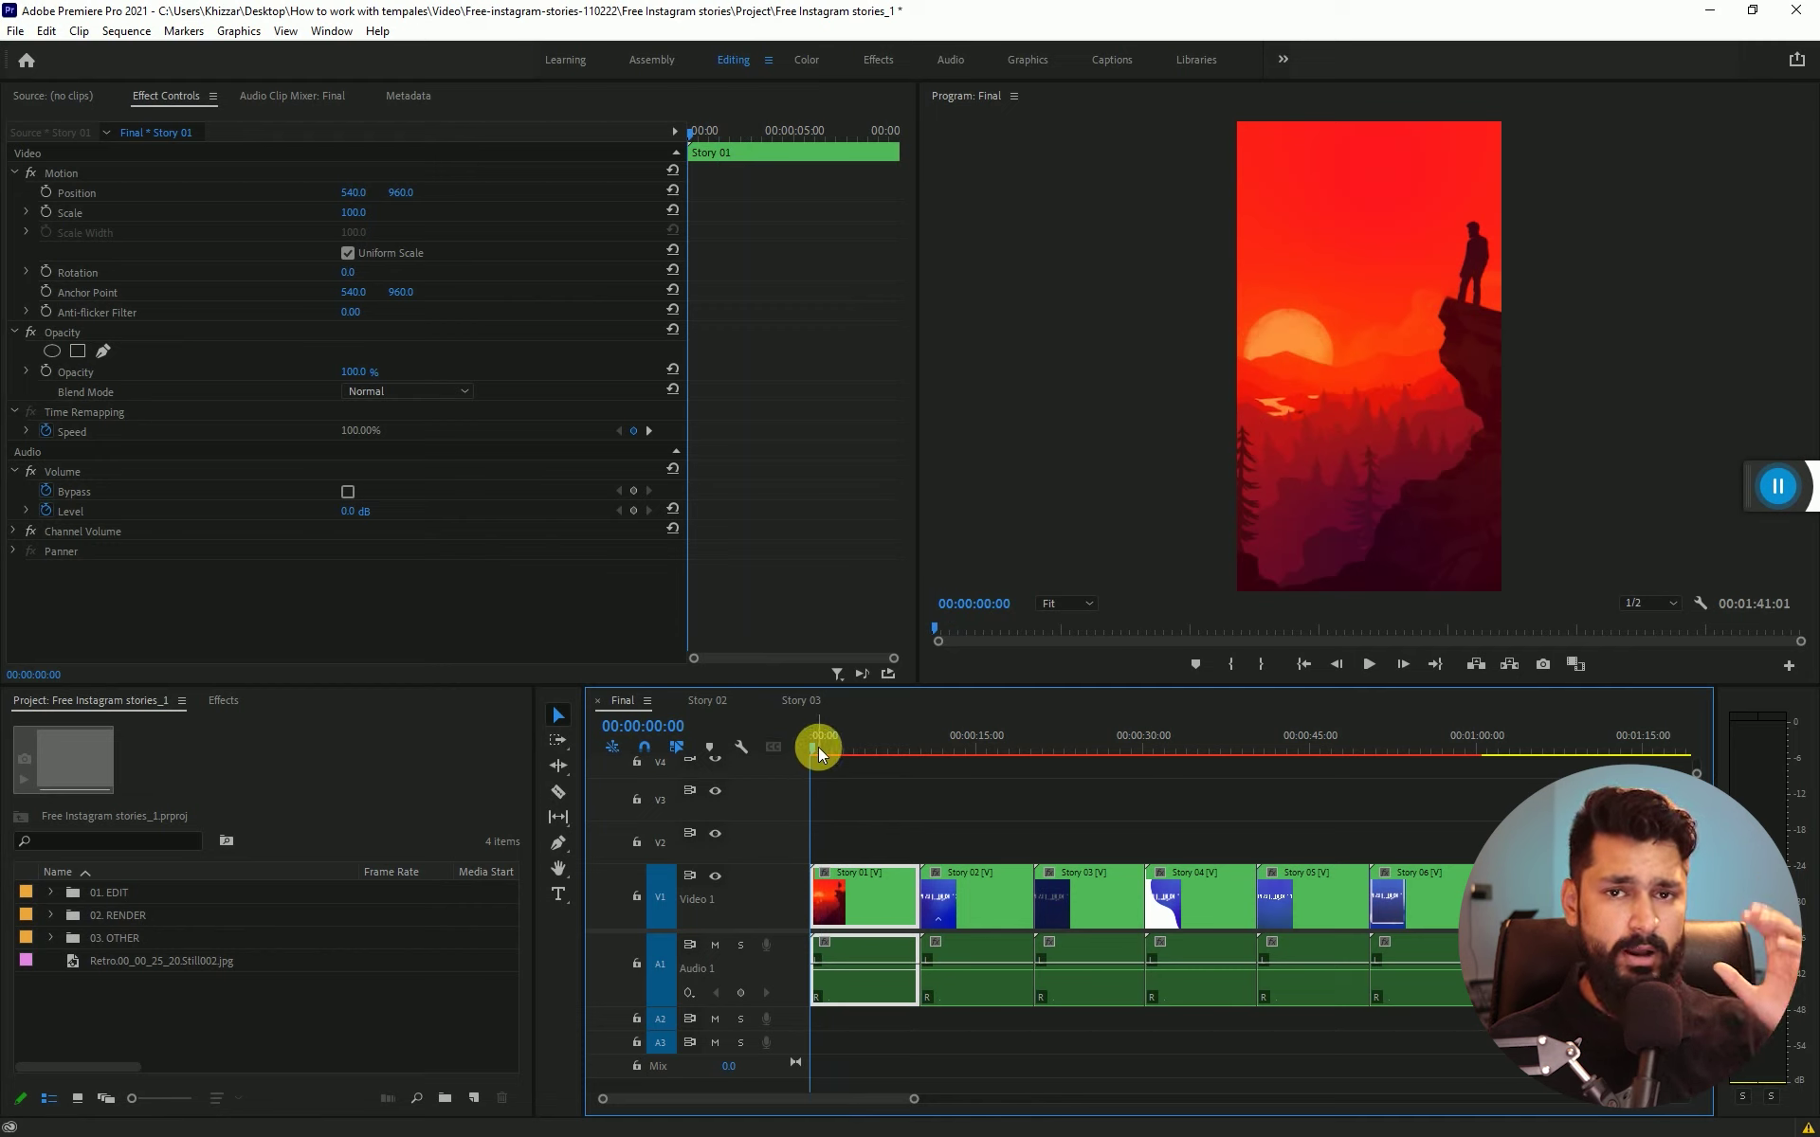
key("ctrl+a")
key("equal")
key("equal")
key("equal")
key("equal")
key("minus")
key("minus")
key("minus")
left_click_drag(822, 750, 1026, 745)
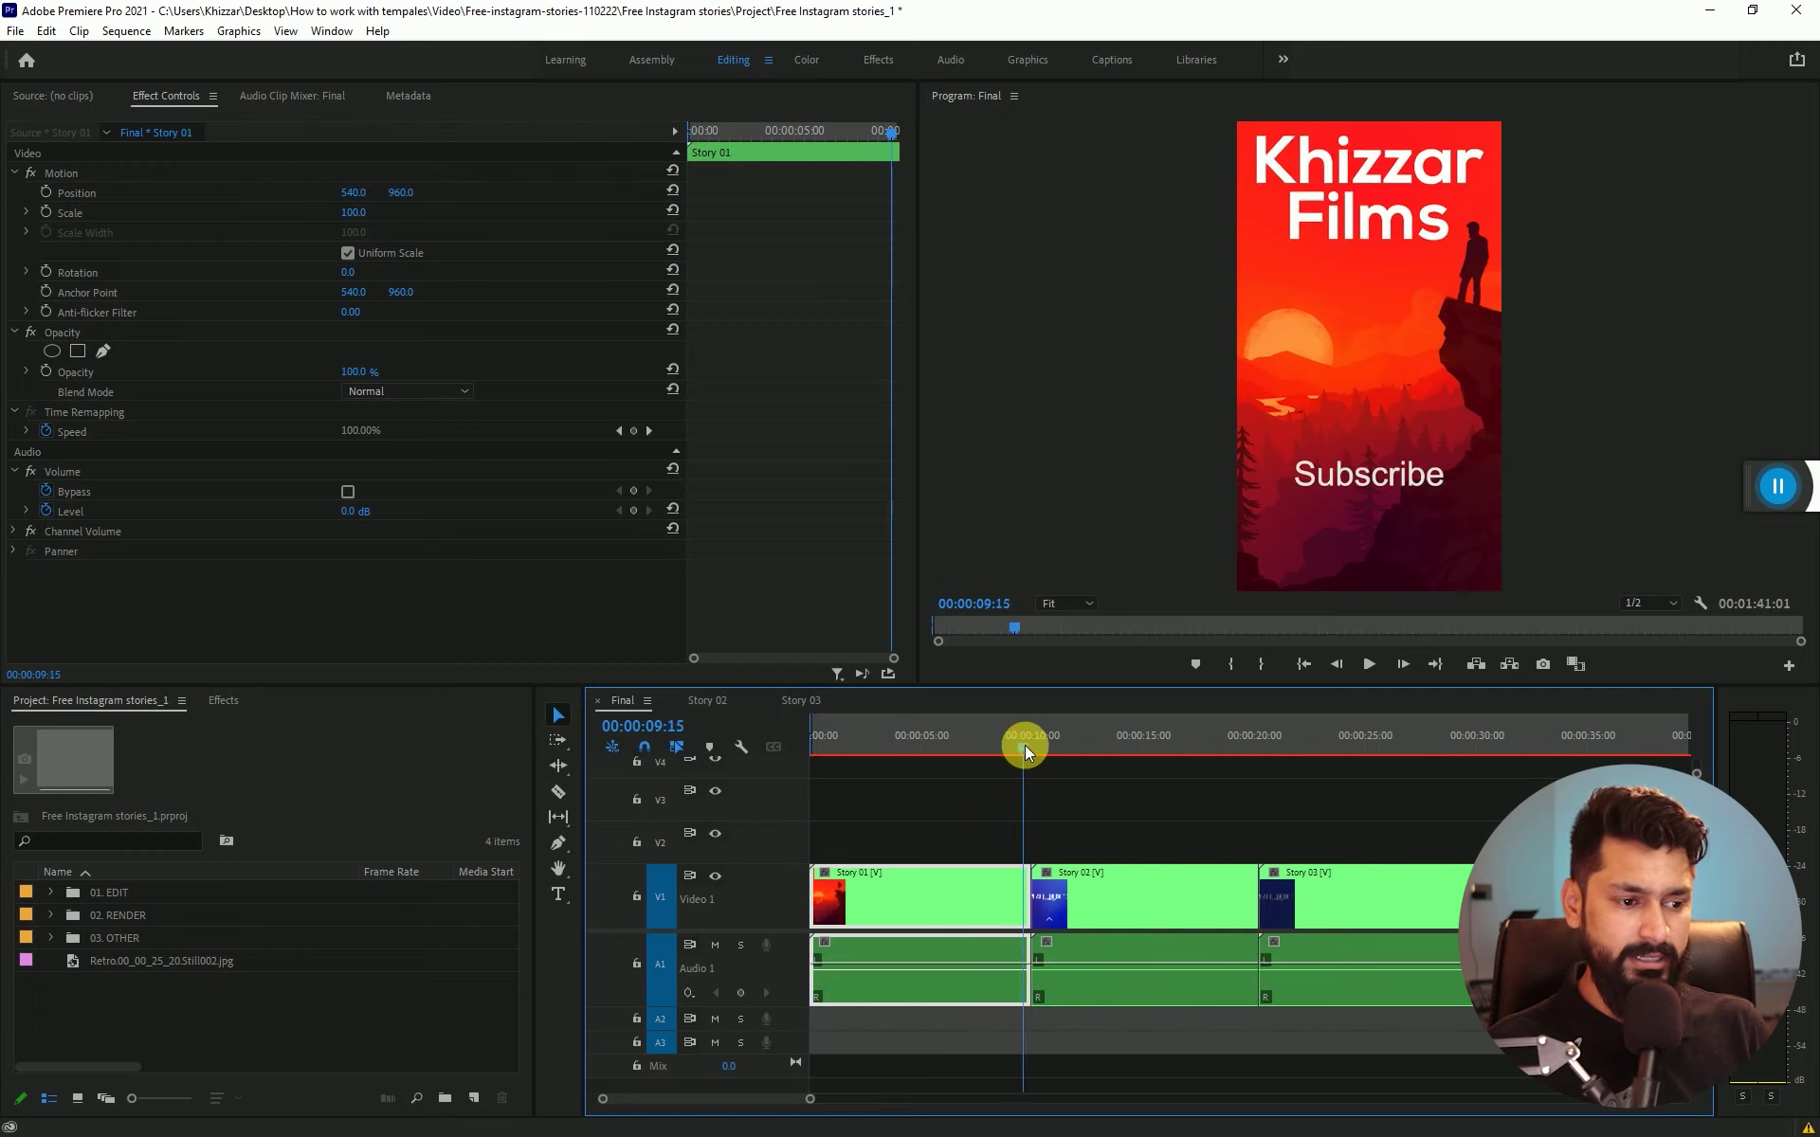
key("equal")
key("equal")
key("equal")
left_click_drag(1026, 745, 1304, 753)
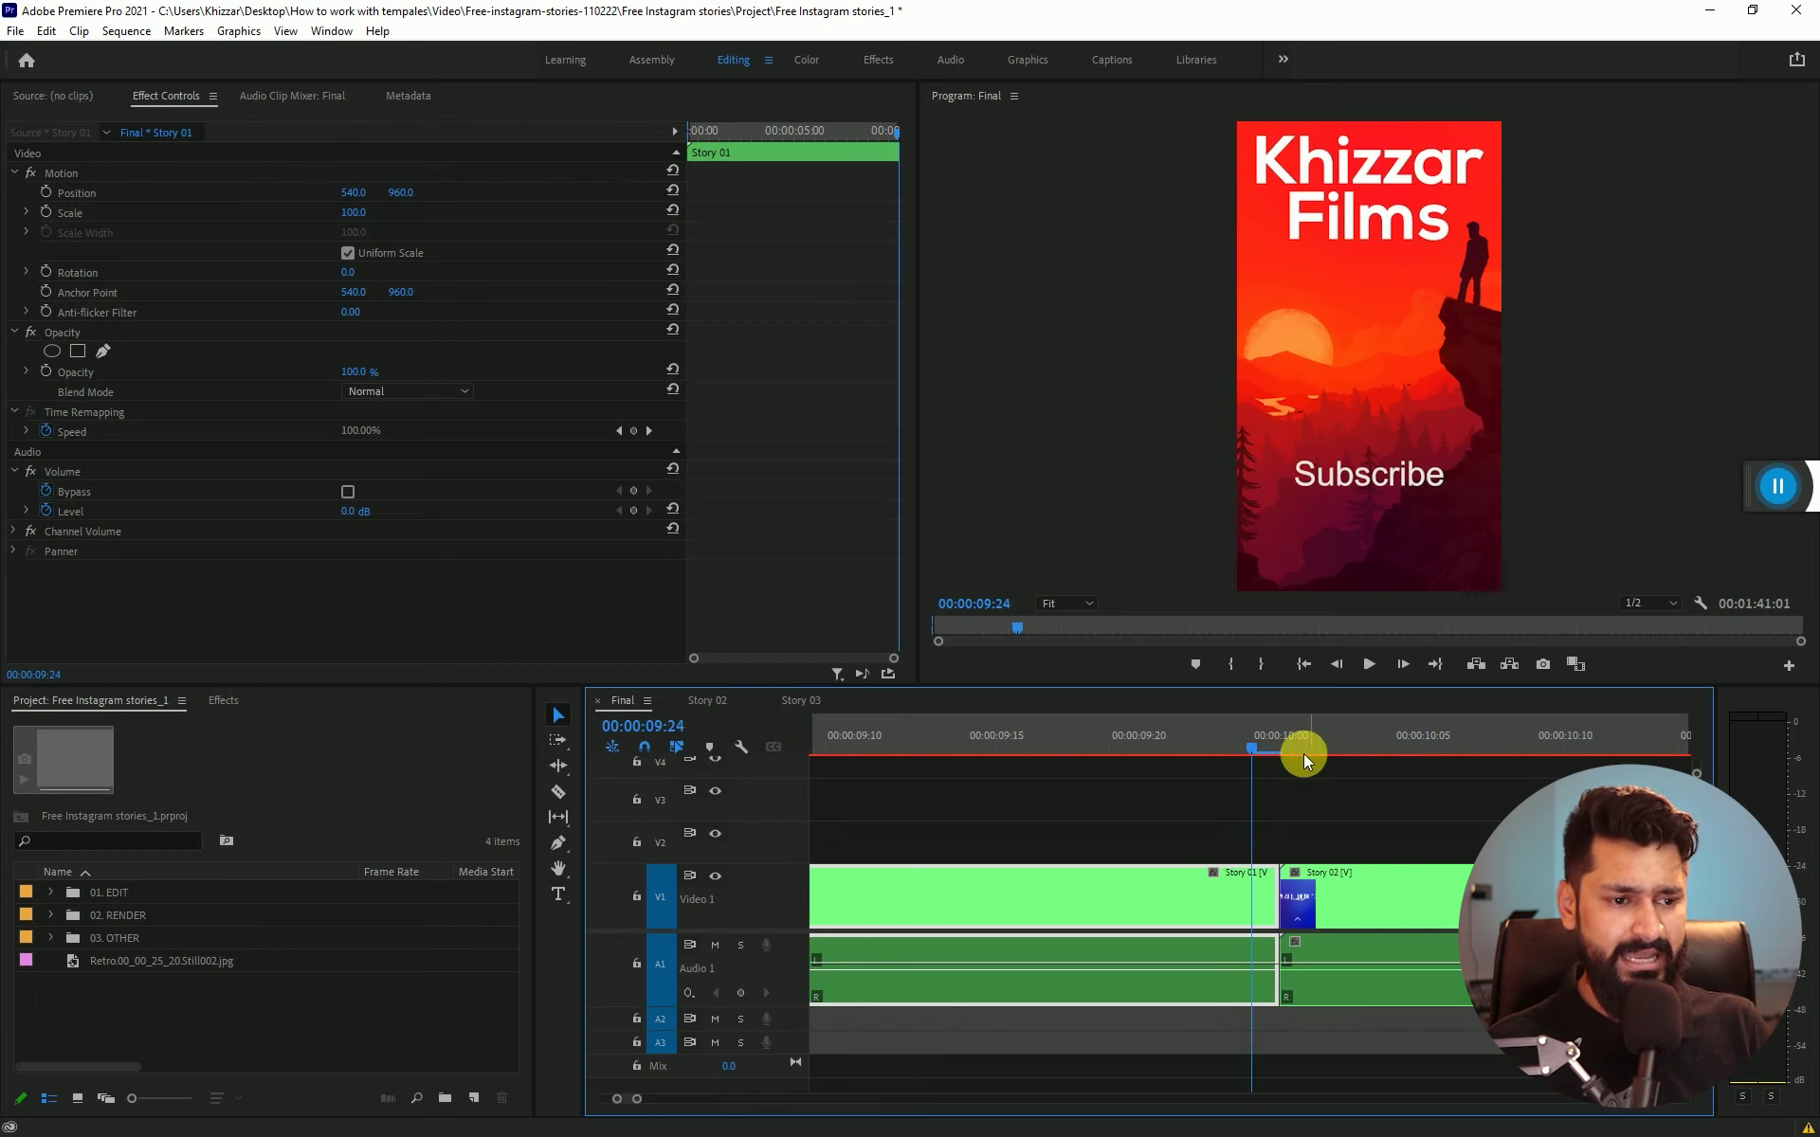
key("o")
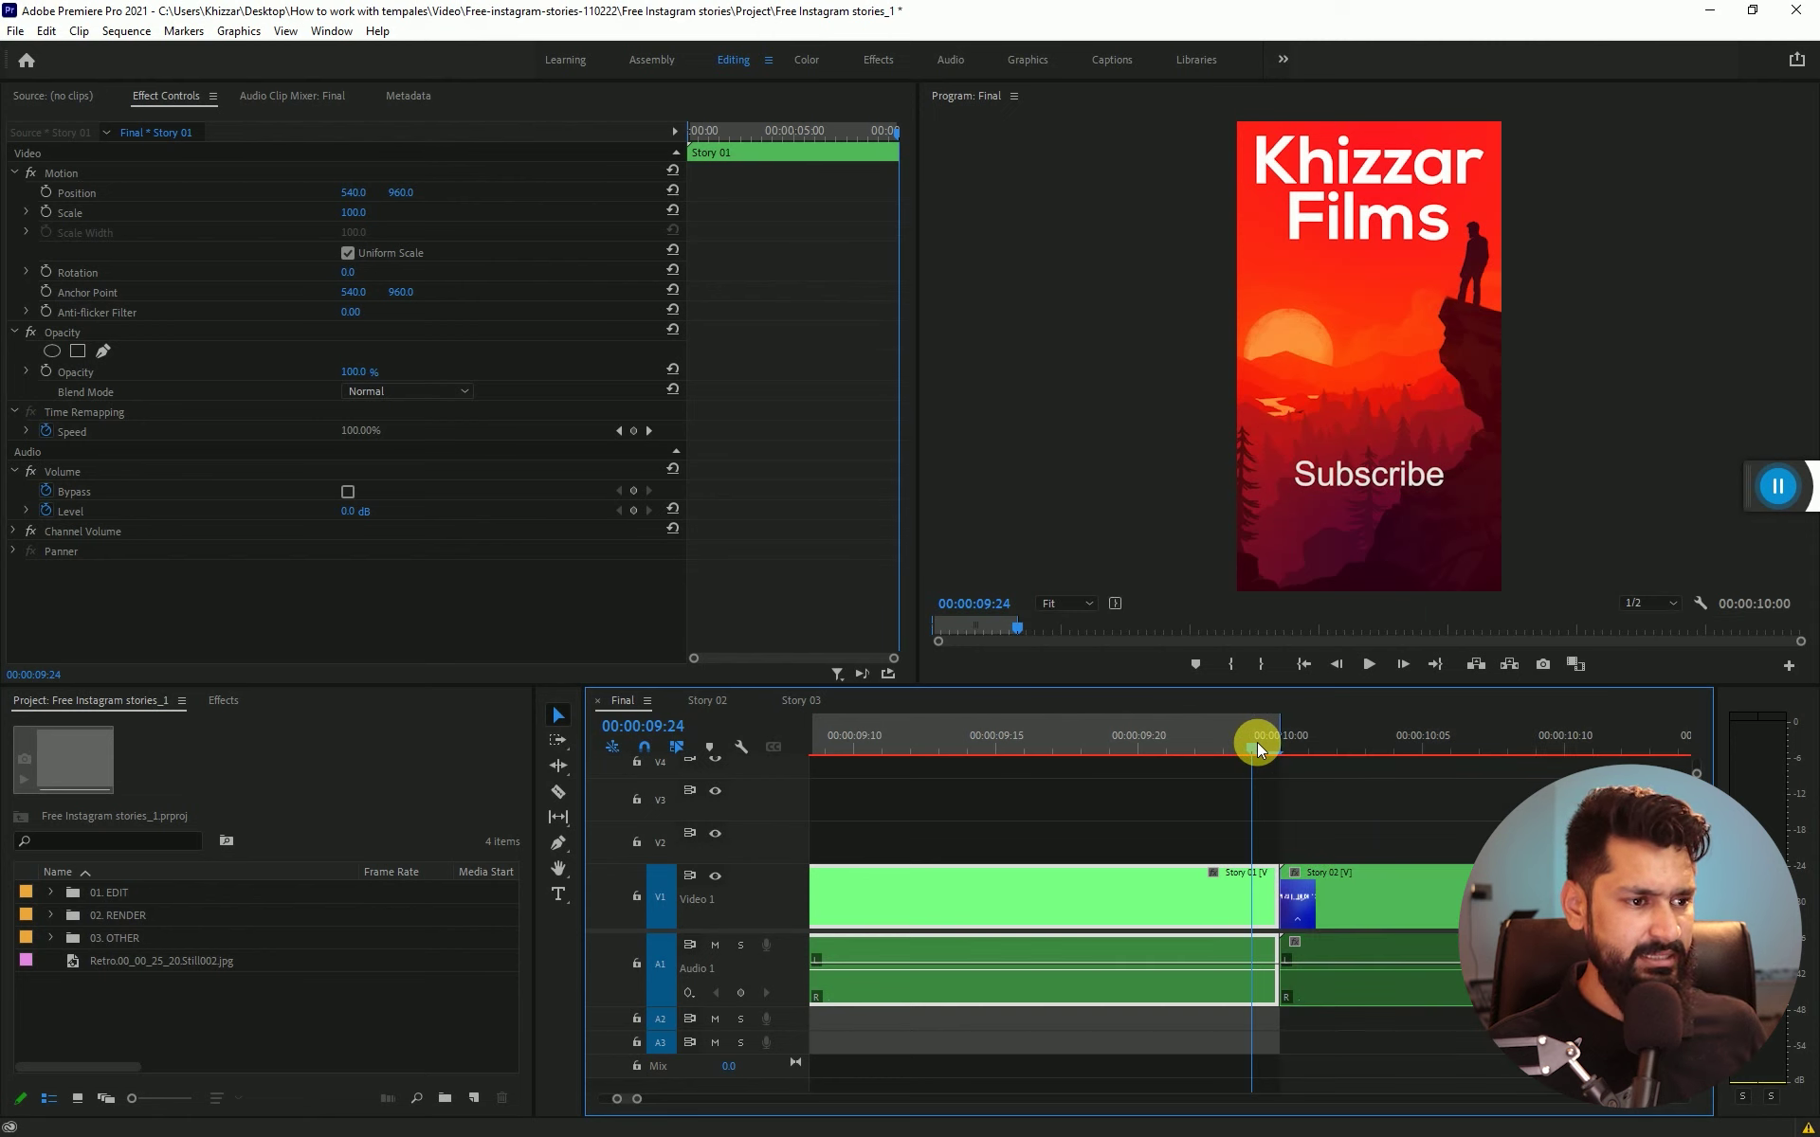
key("ctrl+s")
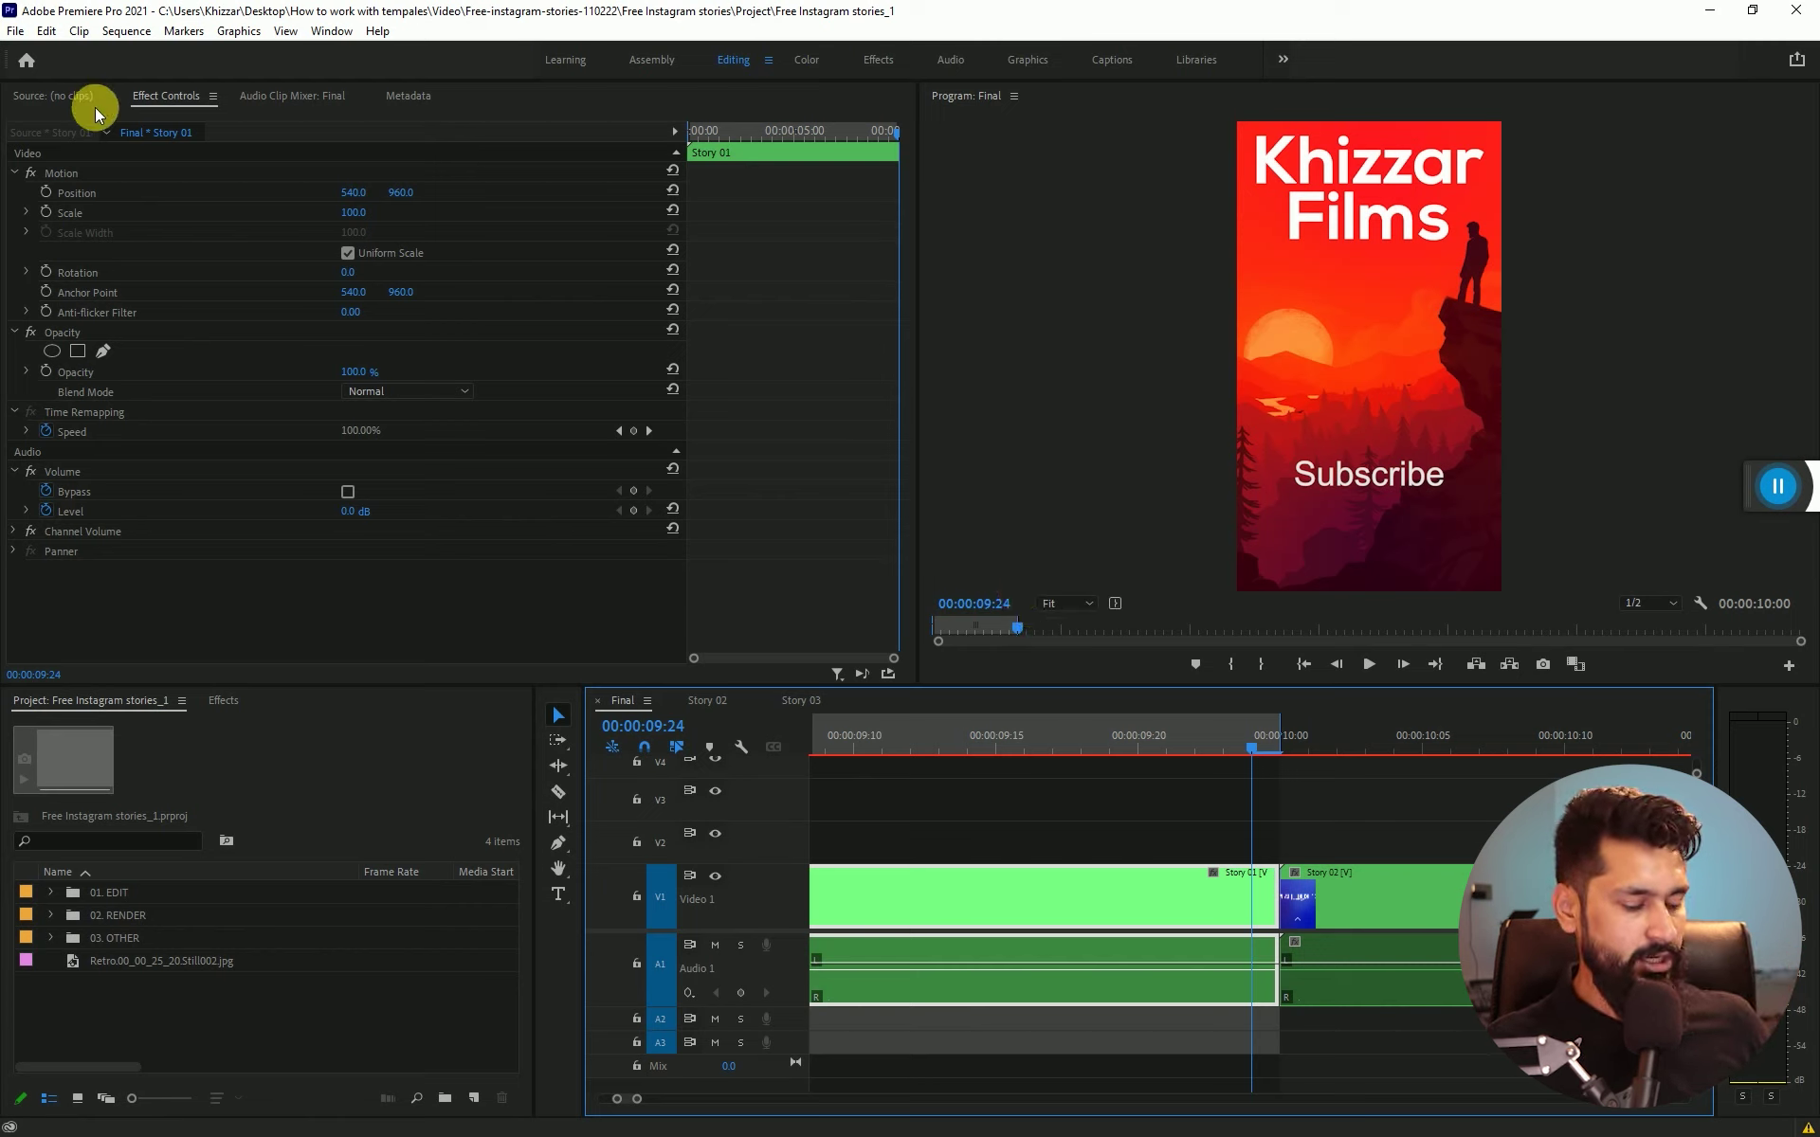
Save the project again and open Export Settings from File > Export > Media.
key("ctrl+s")
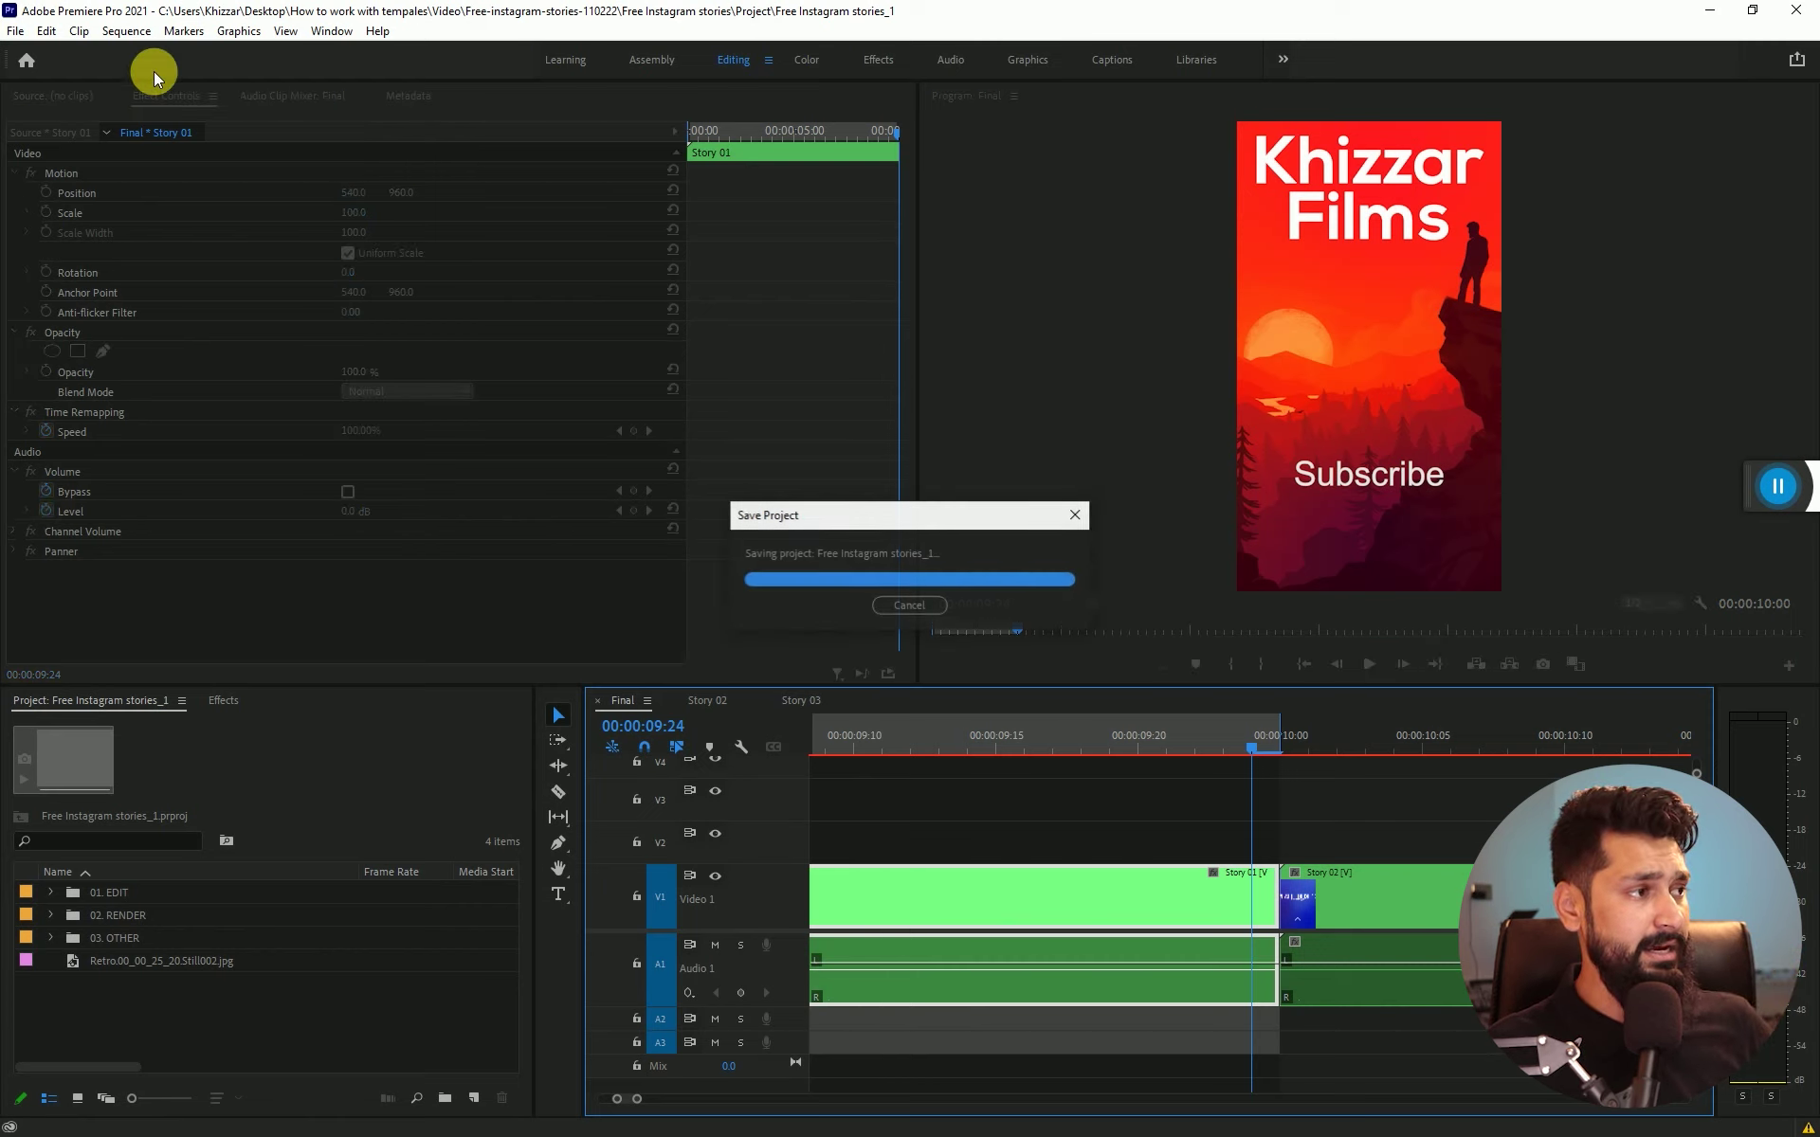
left_click(15, 31)
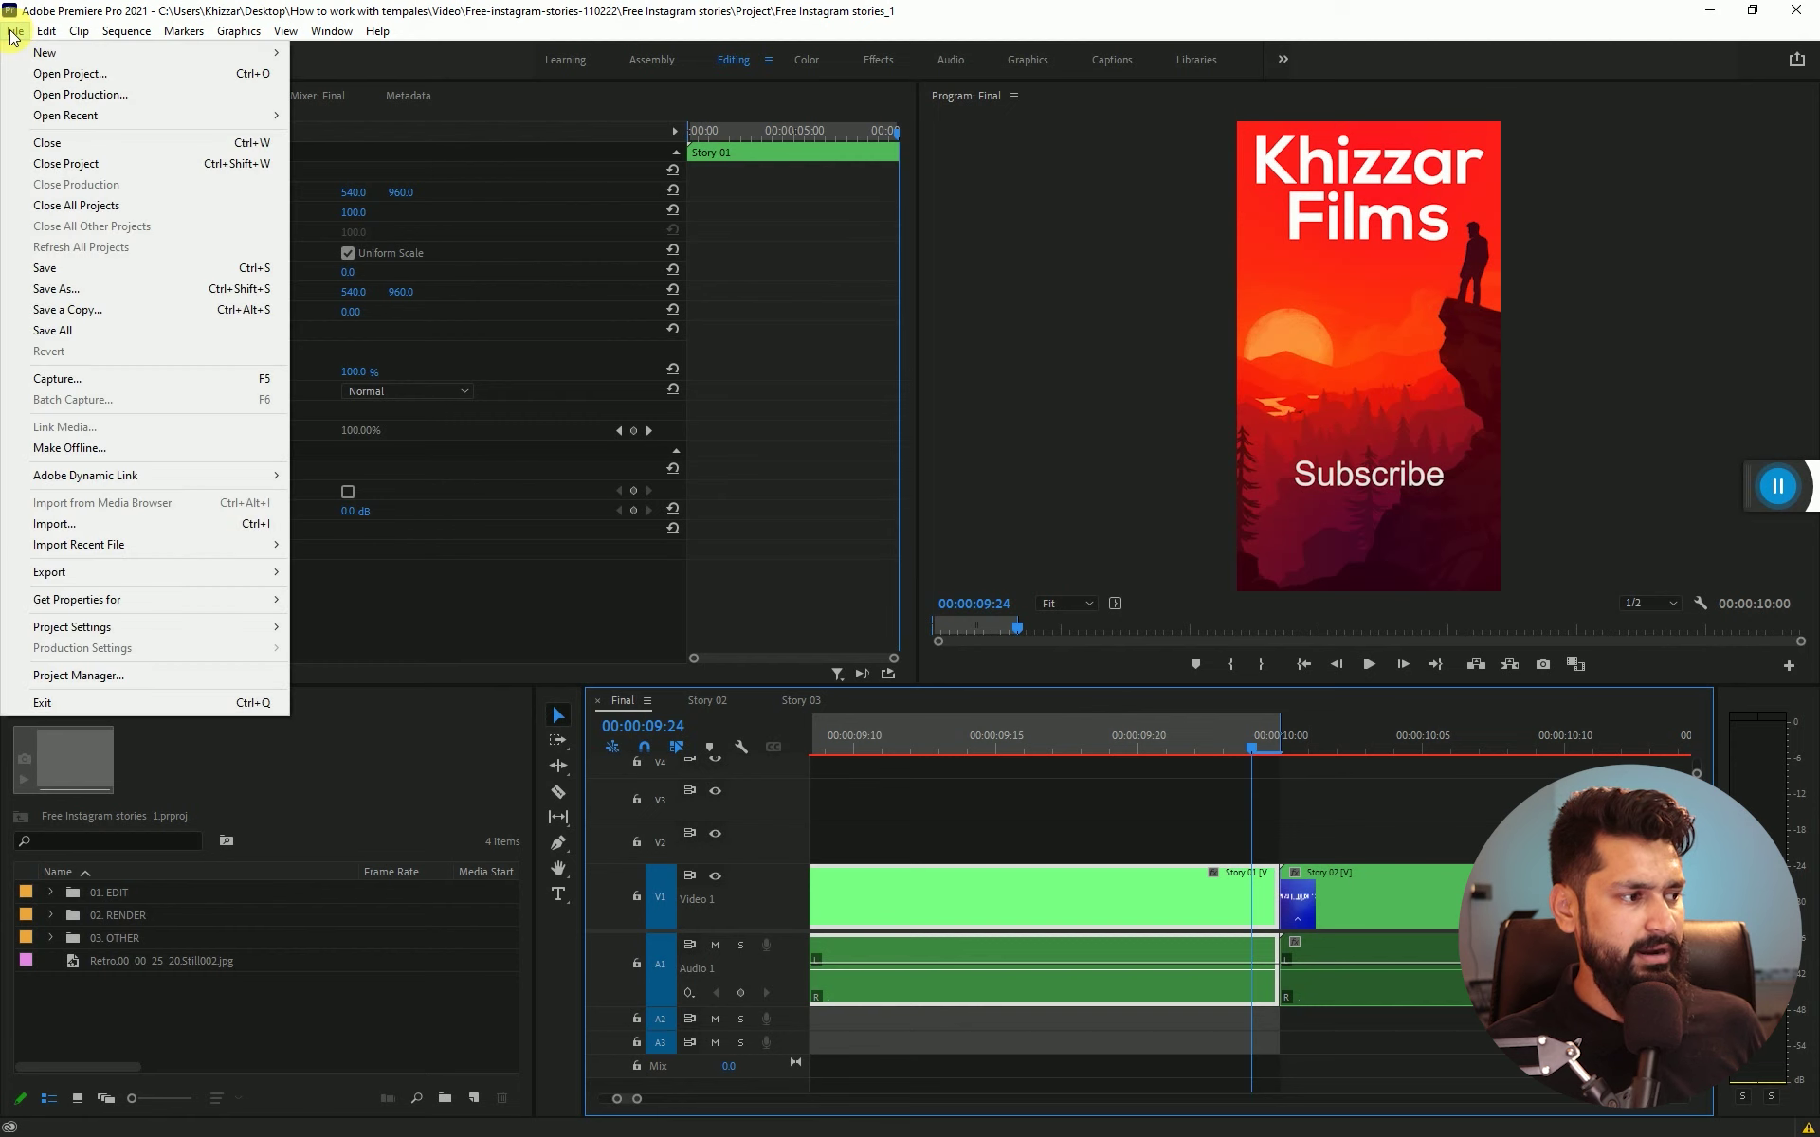
mouse_move(129, 578)
left_click(395, 578)
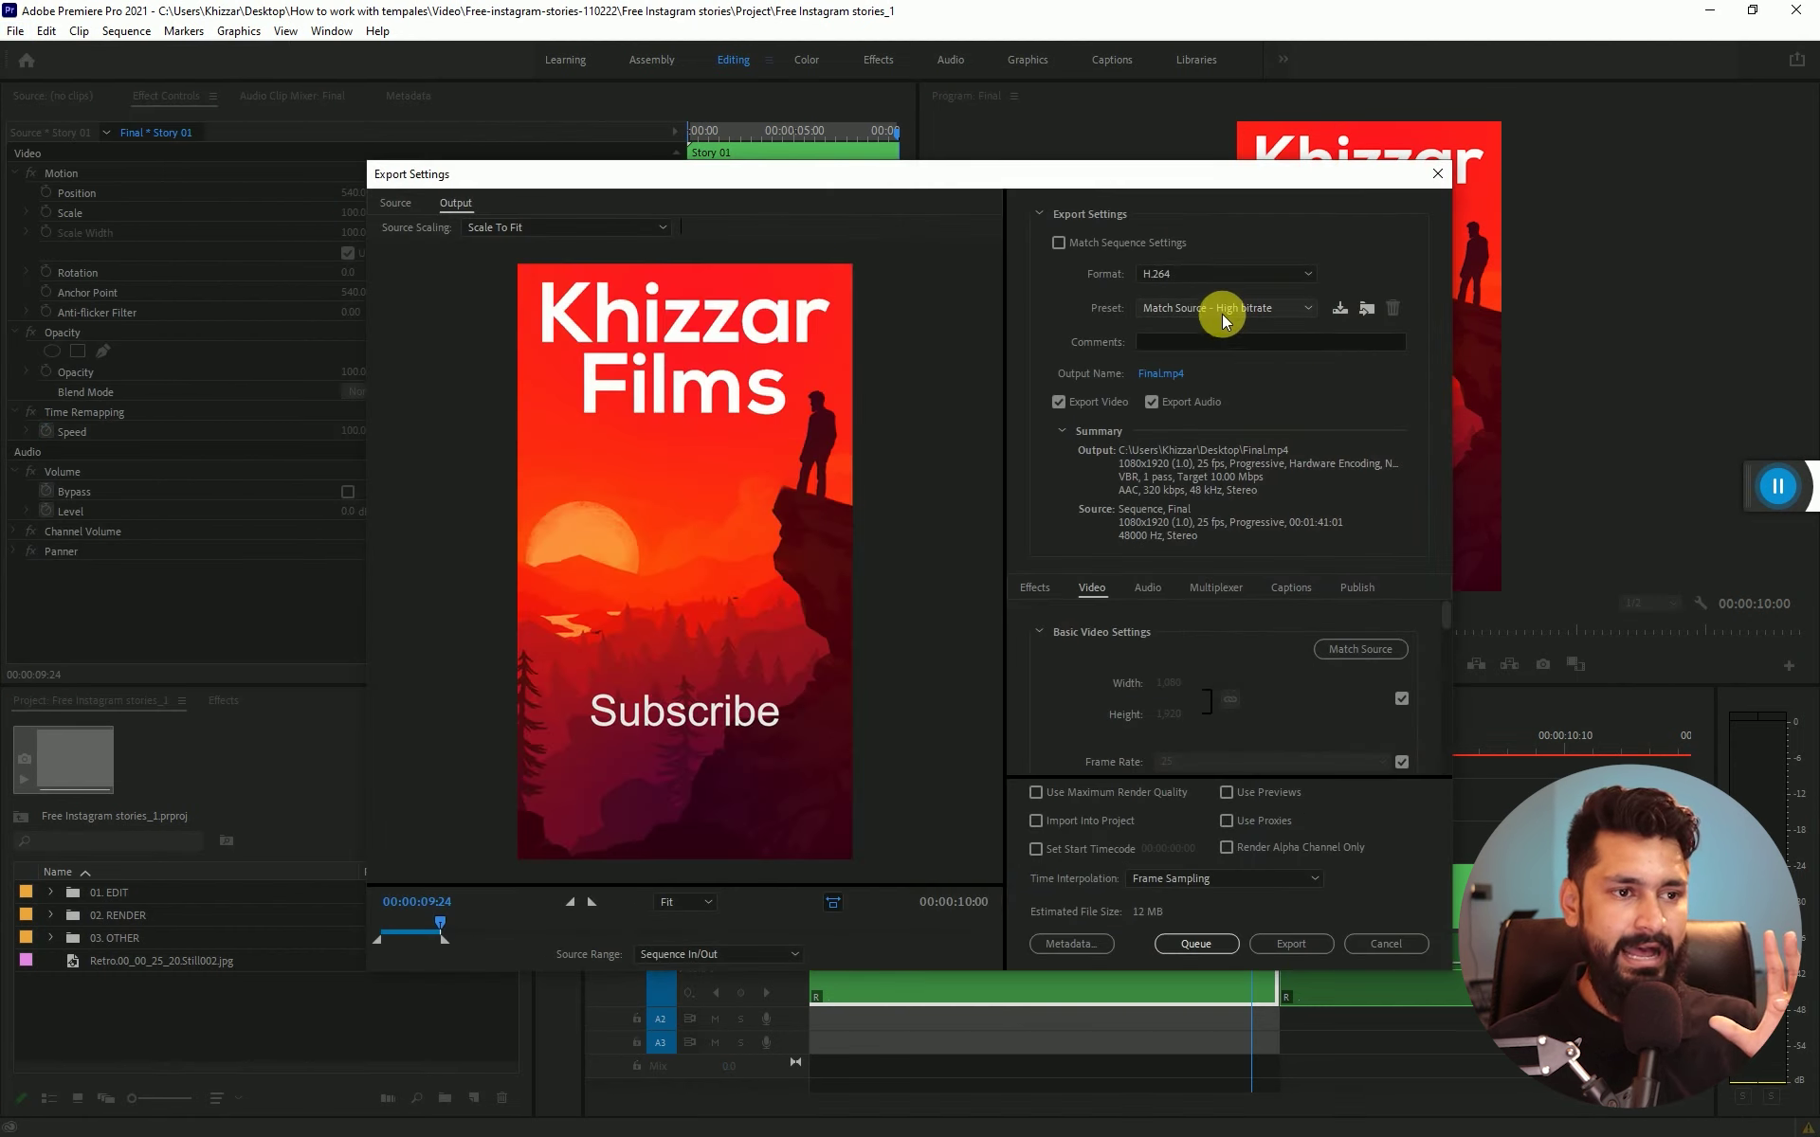
Try the High Quality 2160p 4K export preset, then settle on Match Source - High bitrate.
left_click(1222, 319)
left_click(1197, 514)
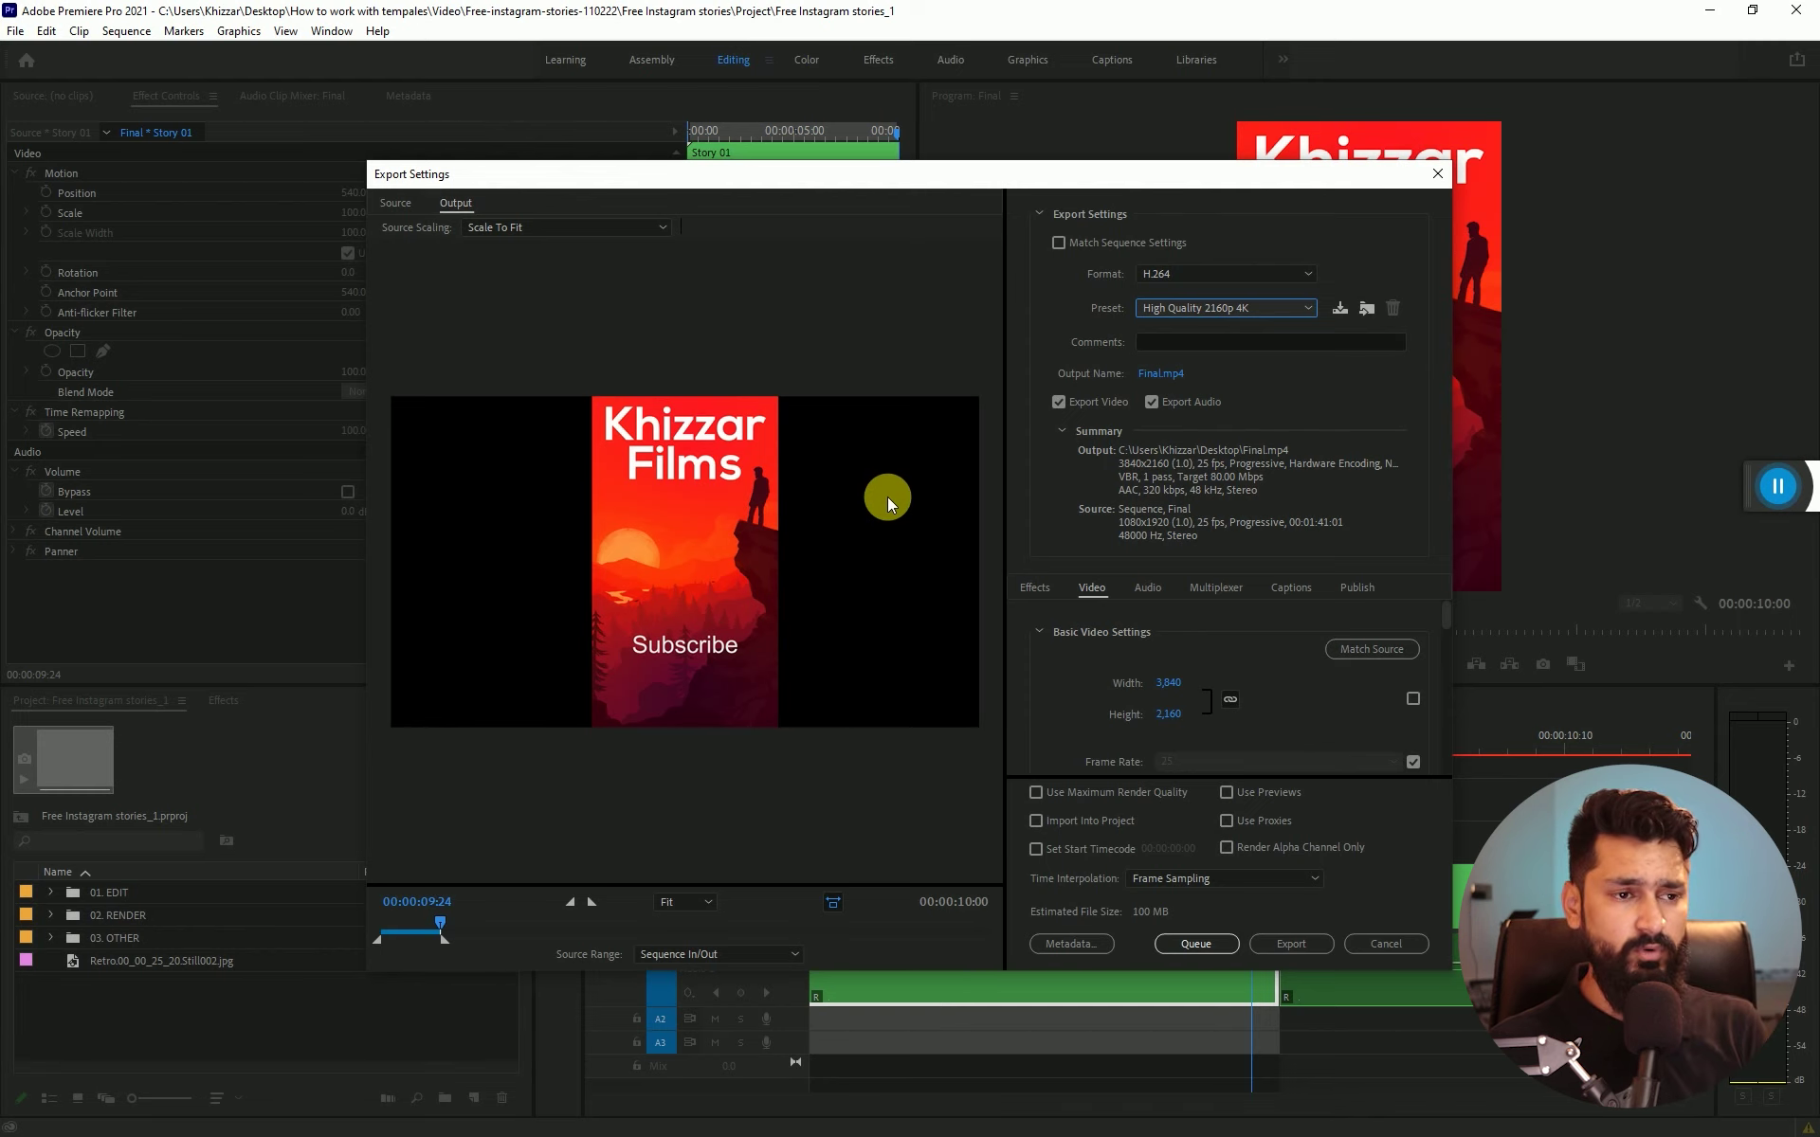
left_click(1226, 307)
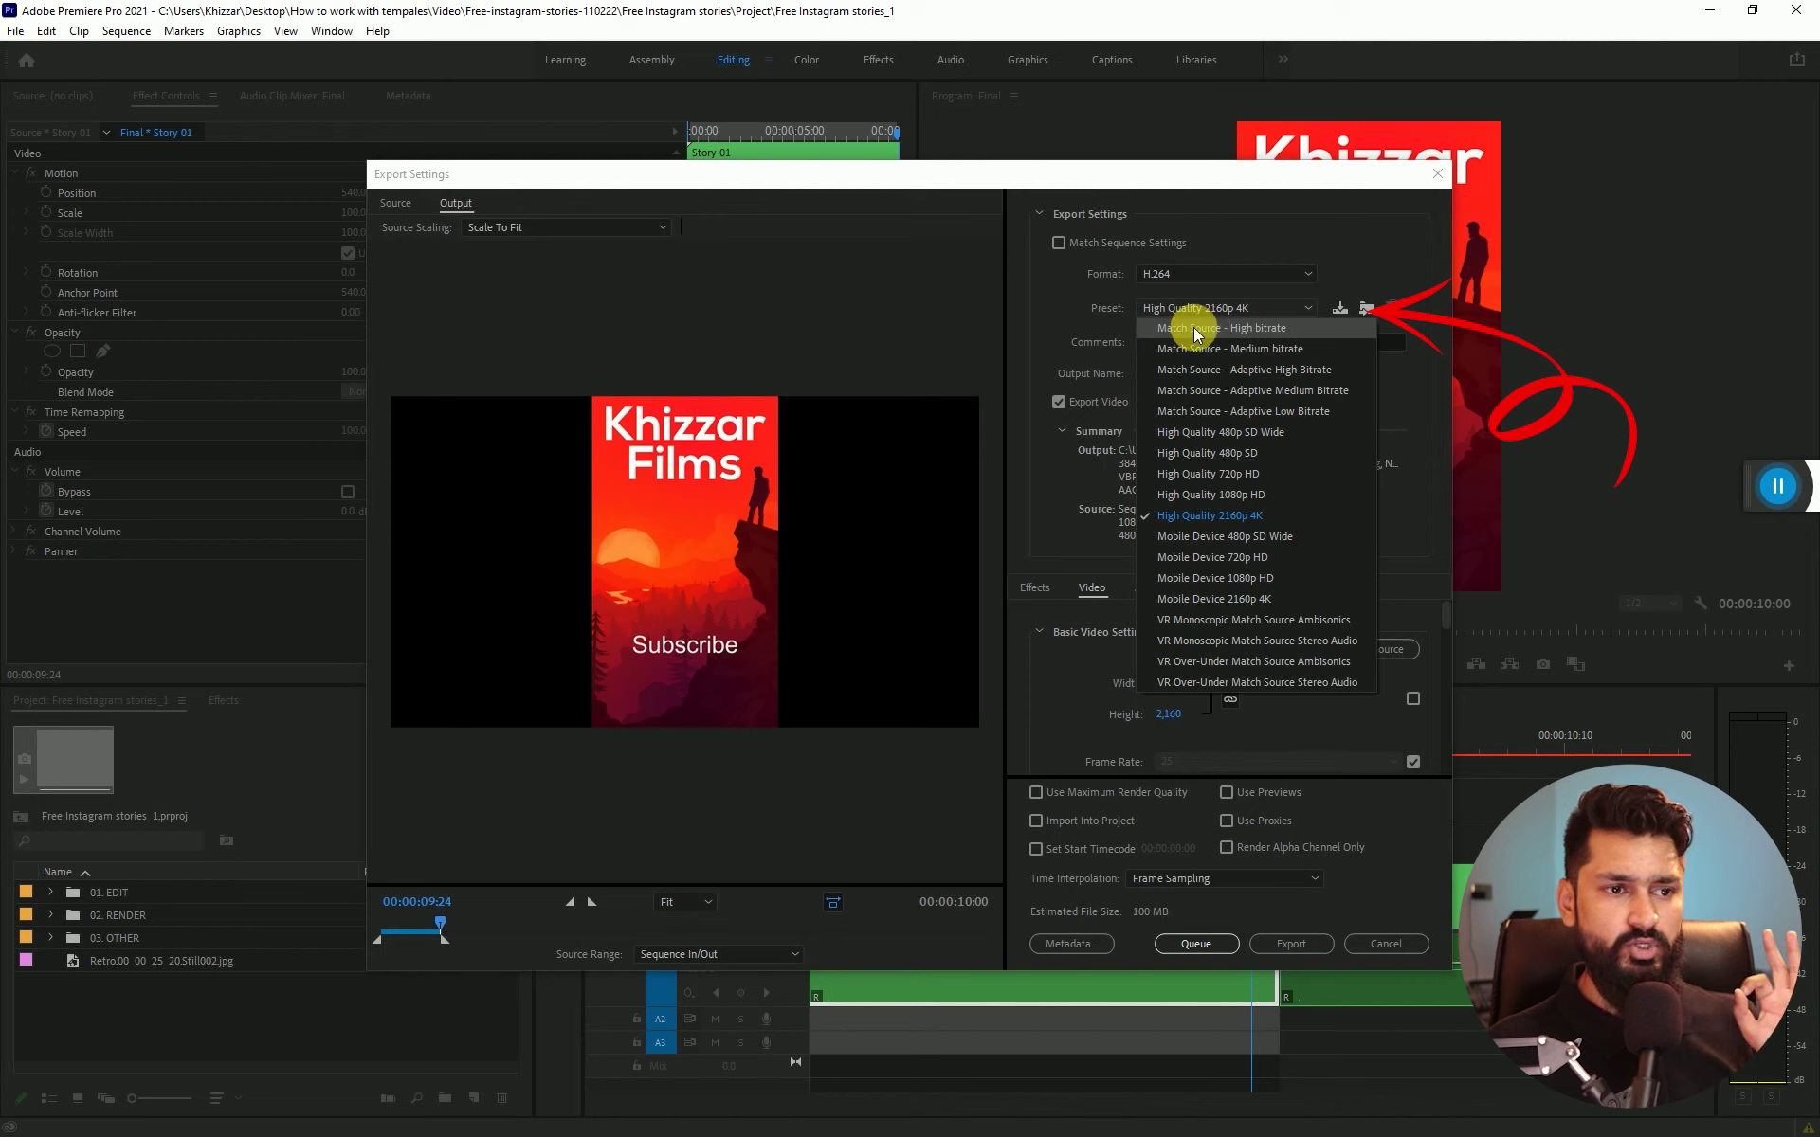
left_click(1193, 327)
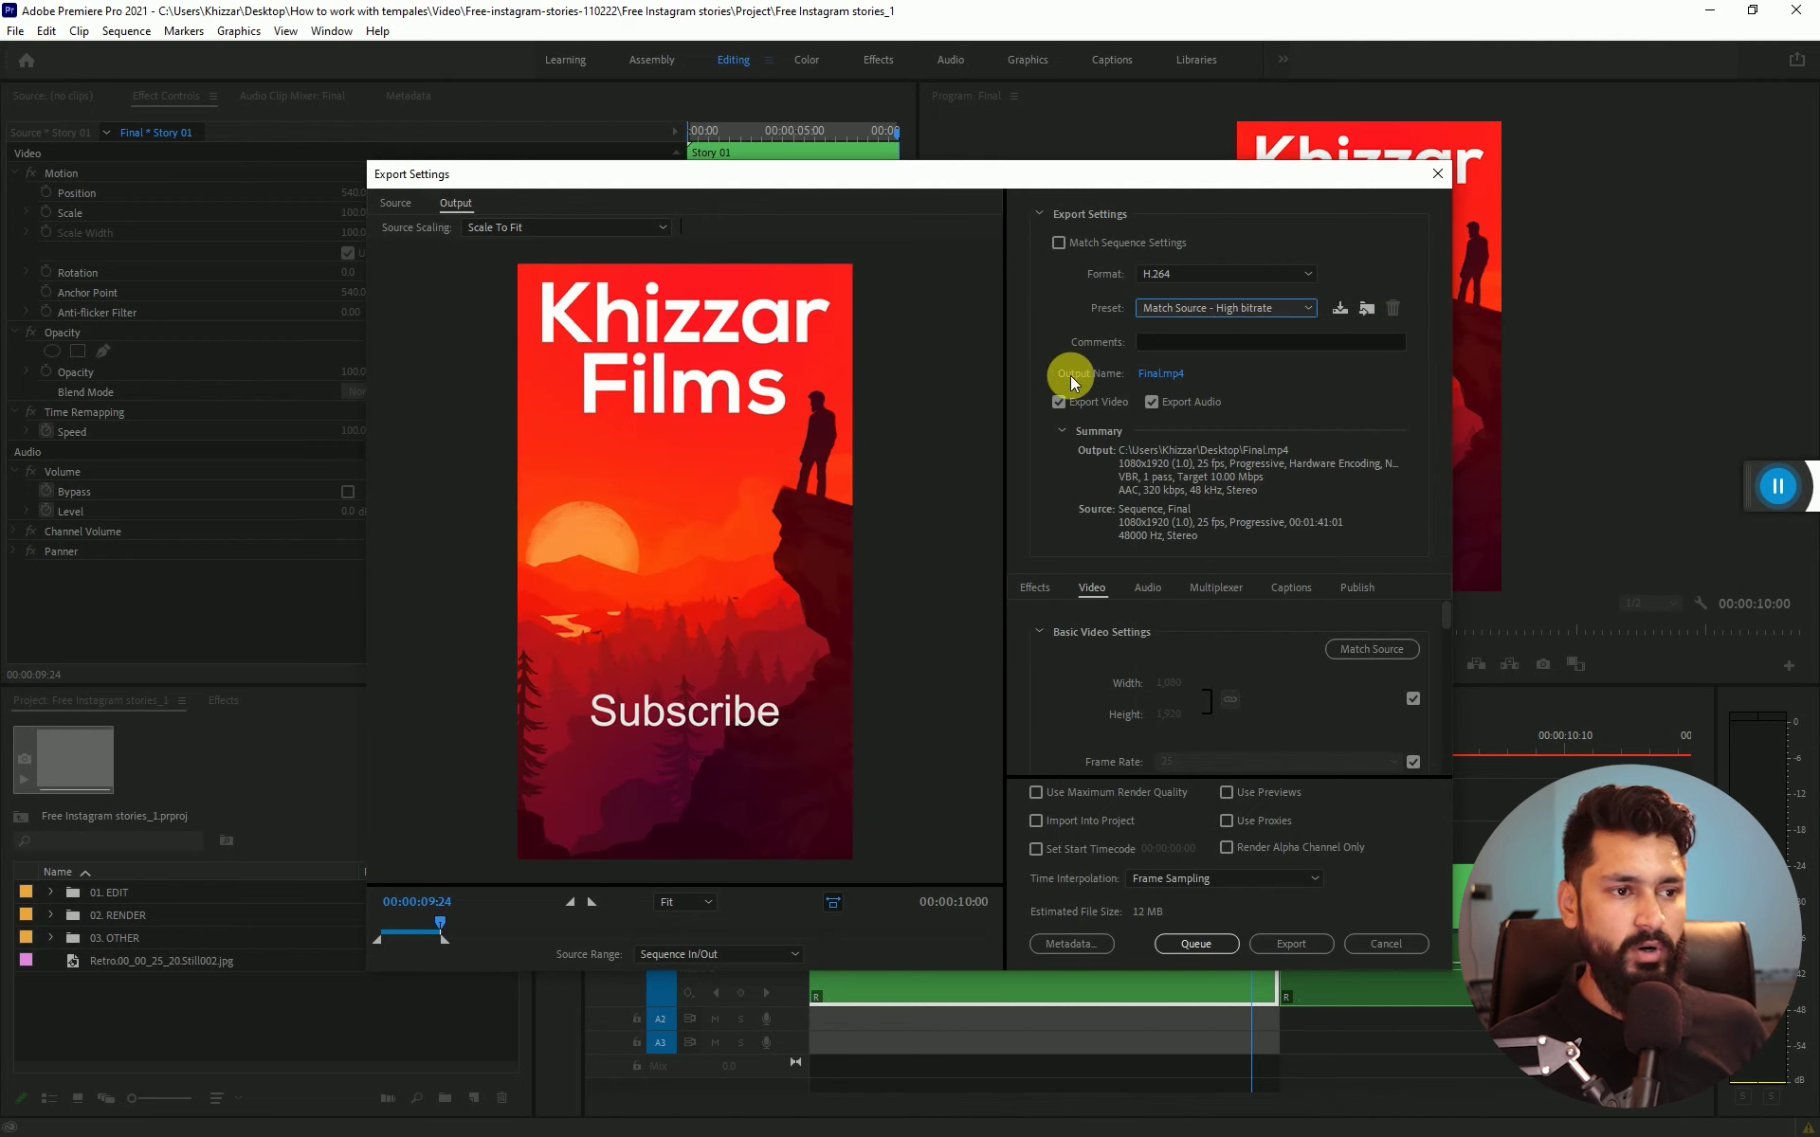
Export the sequence as Final.mp4, then clear the sequence's In and Out points.
left_click(1164, 374)
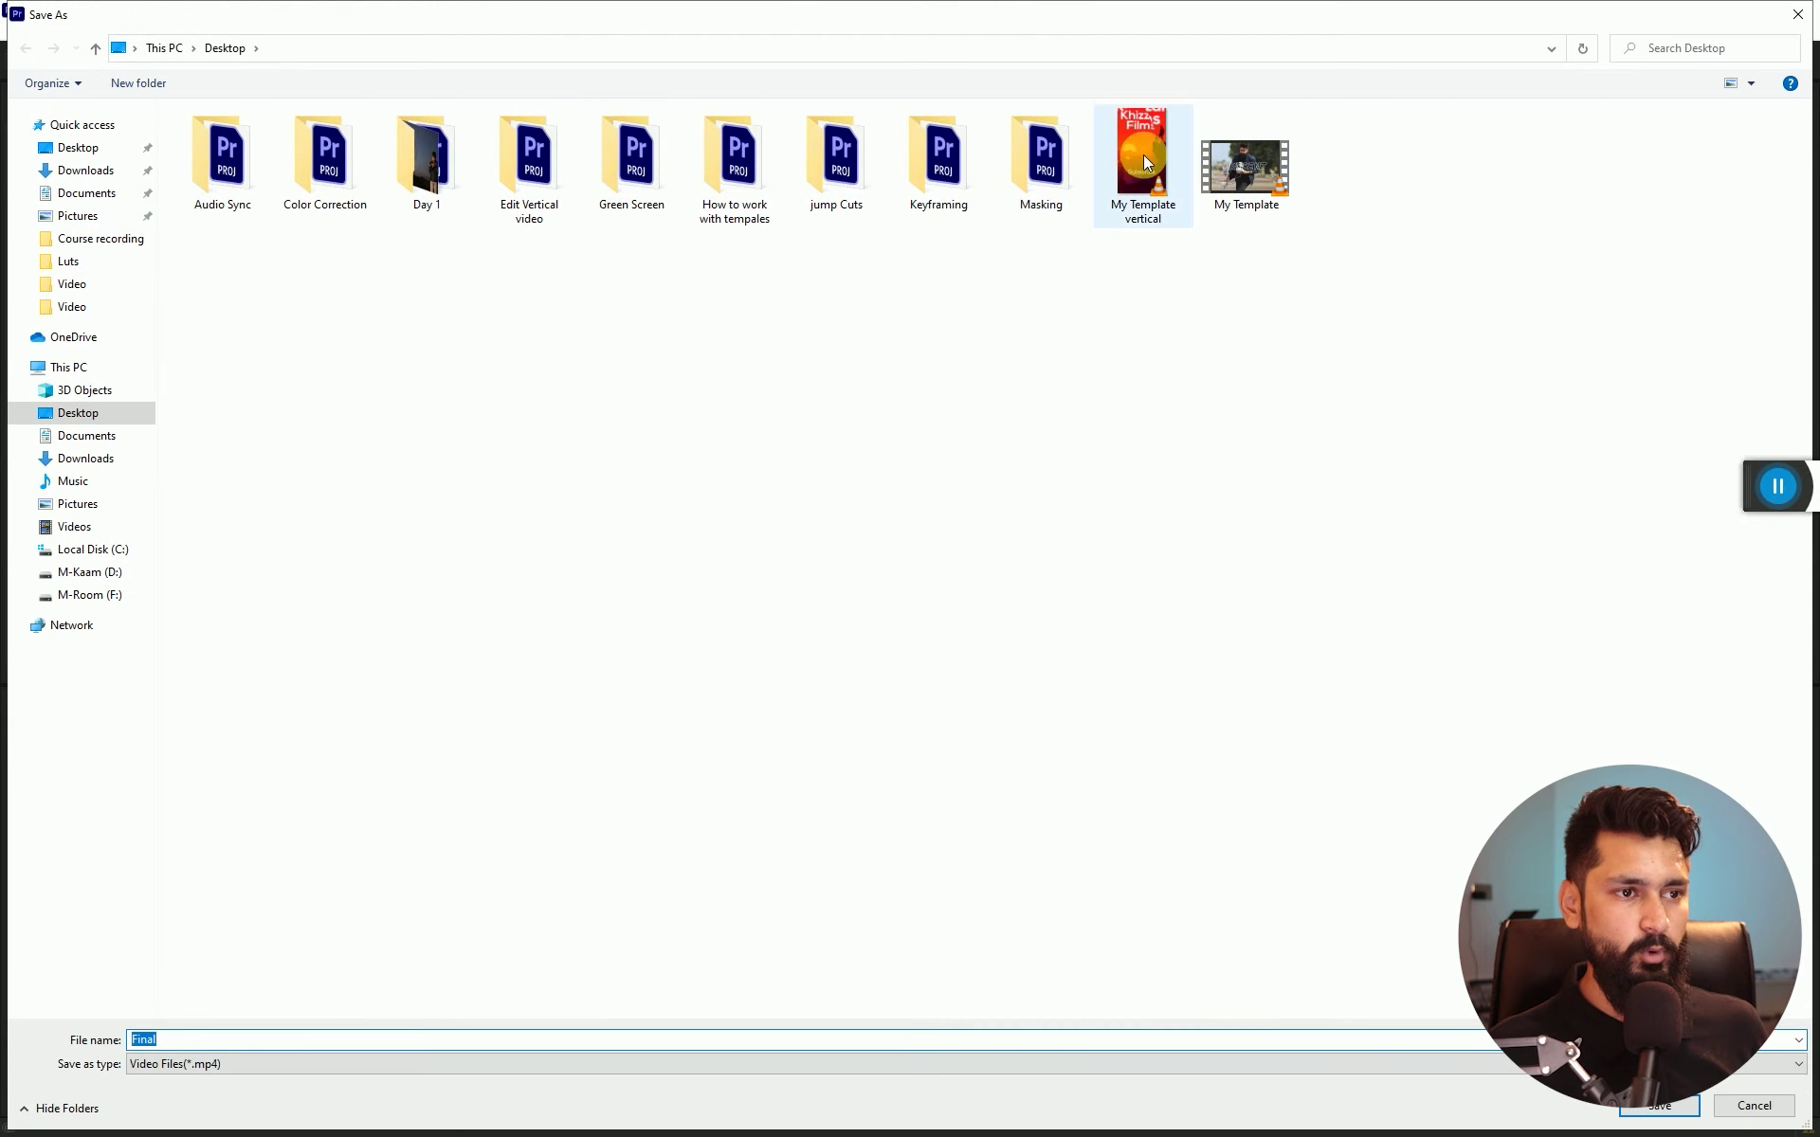
key("Return")
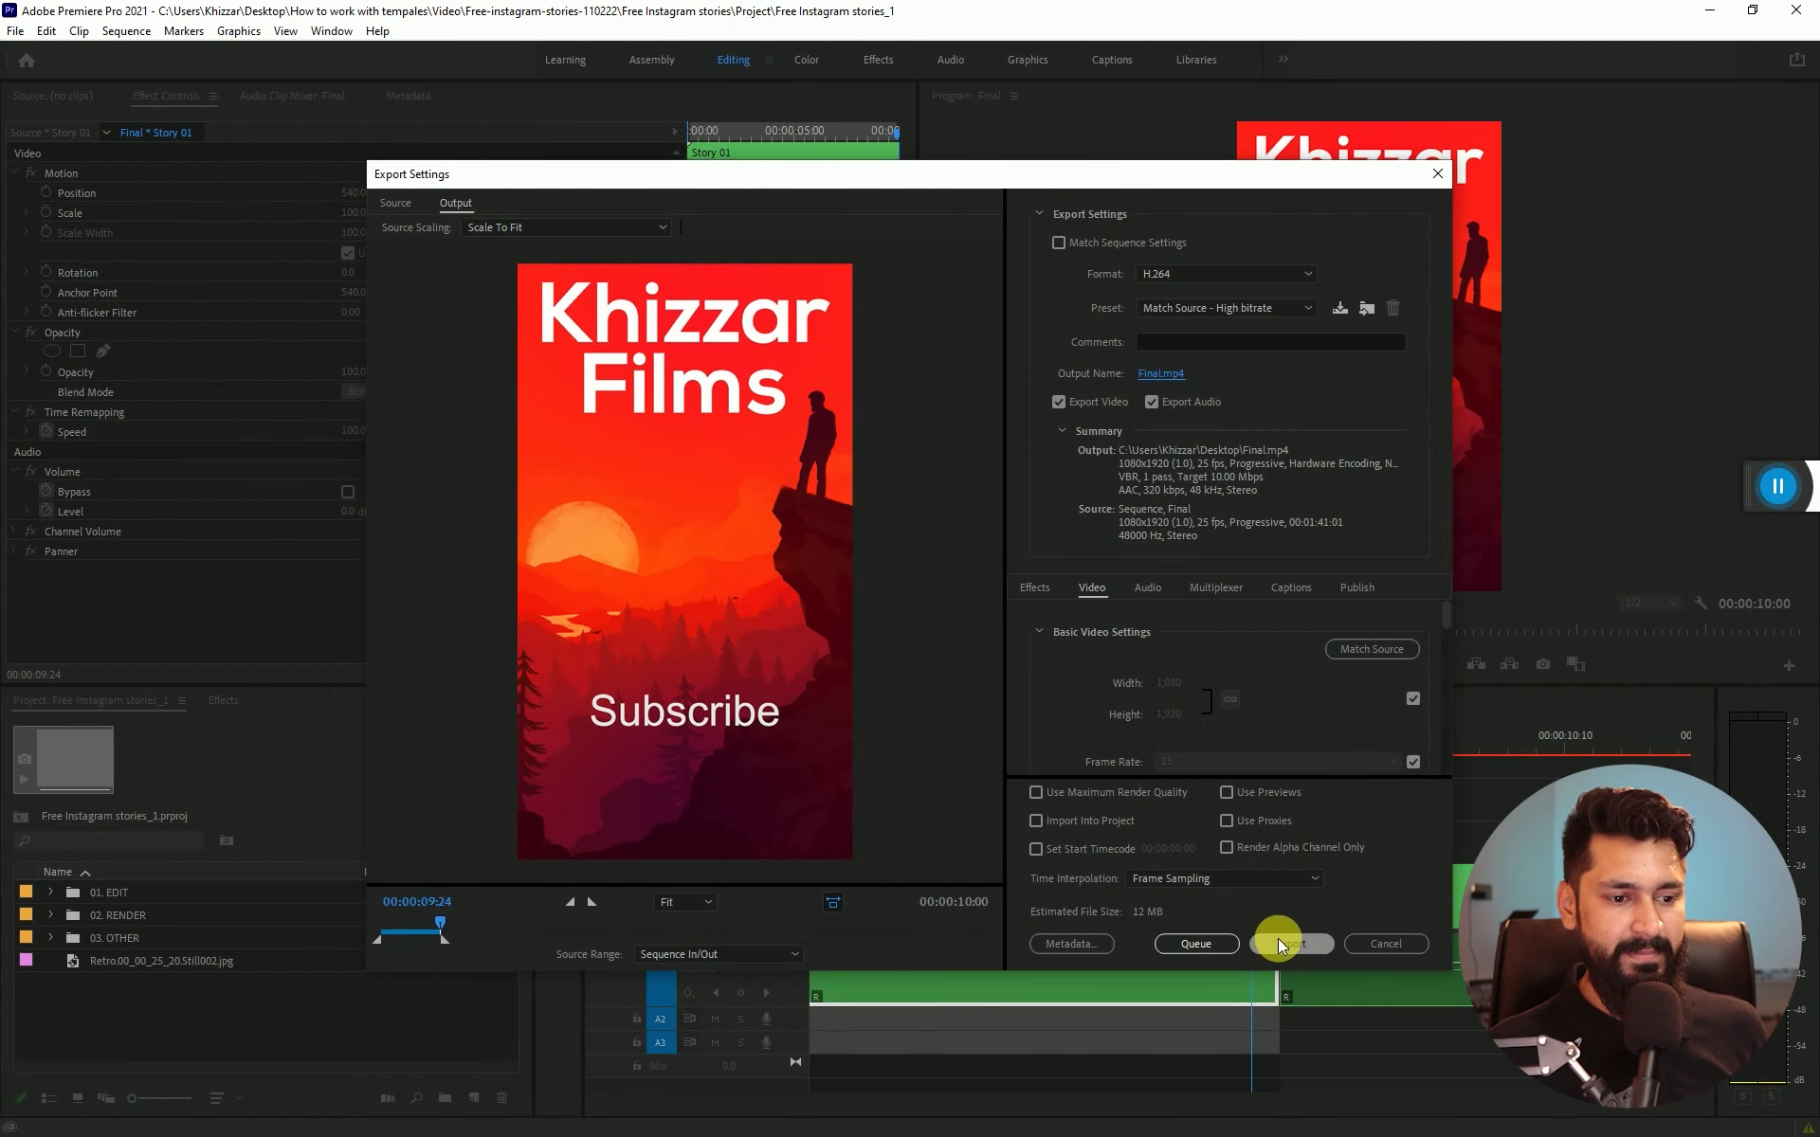
left_click(1367, 947)
right_click(1192, 737)
left_click(1255, 483)
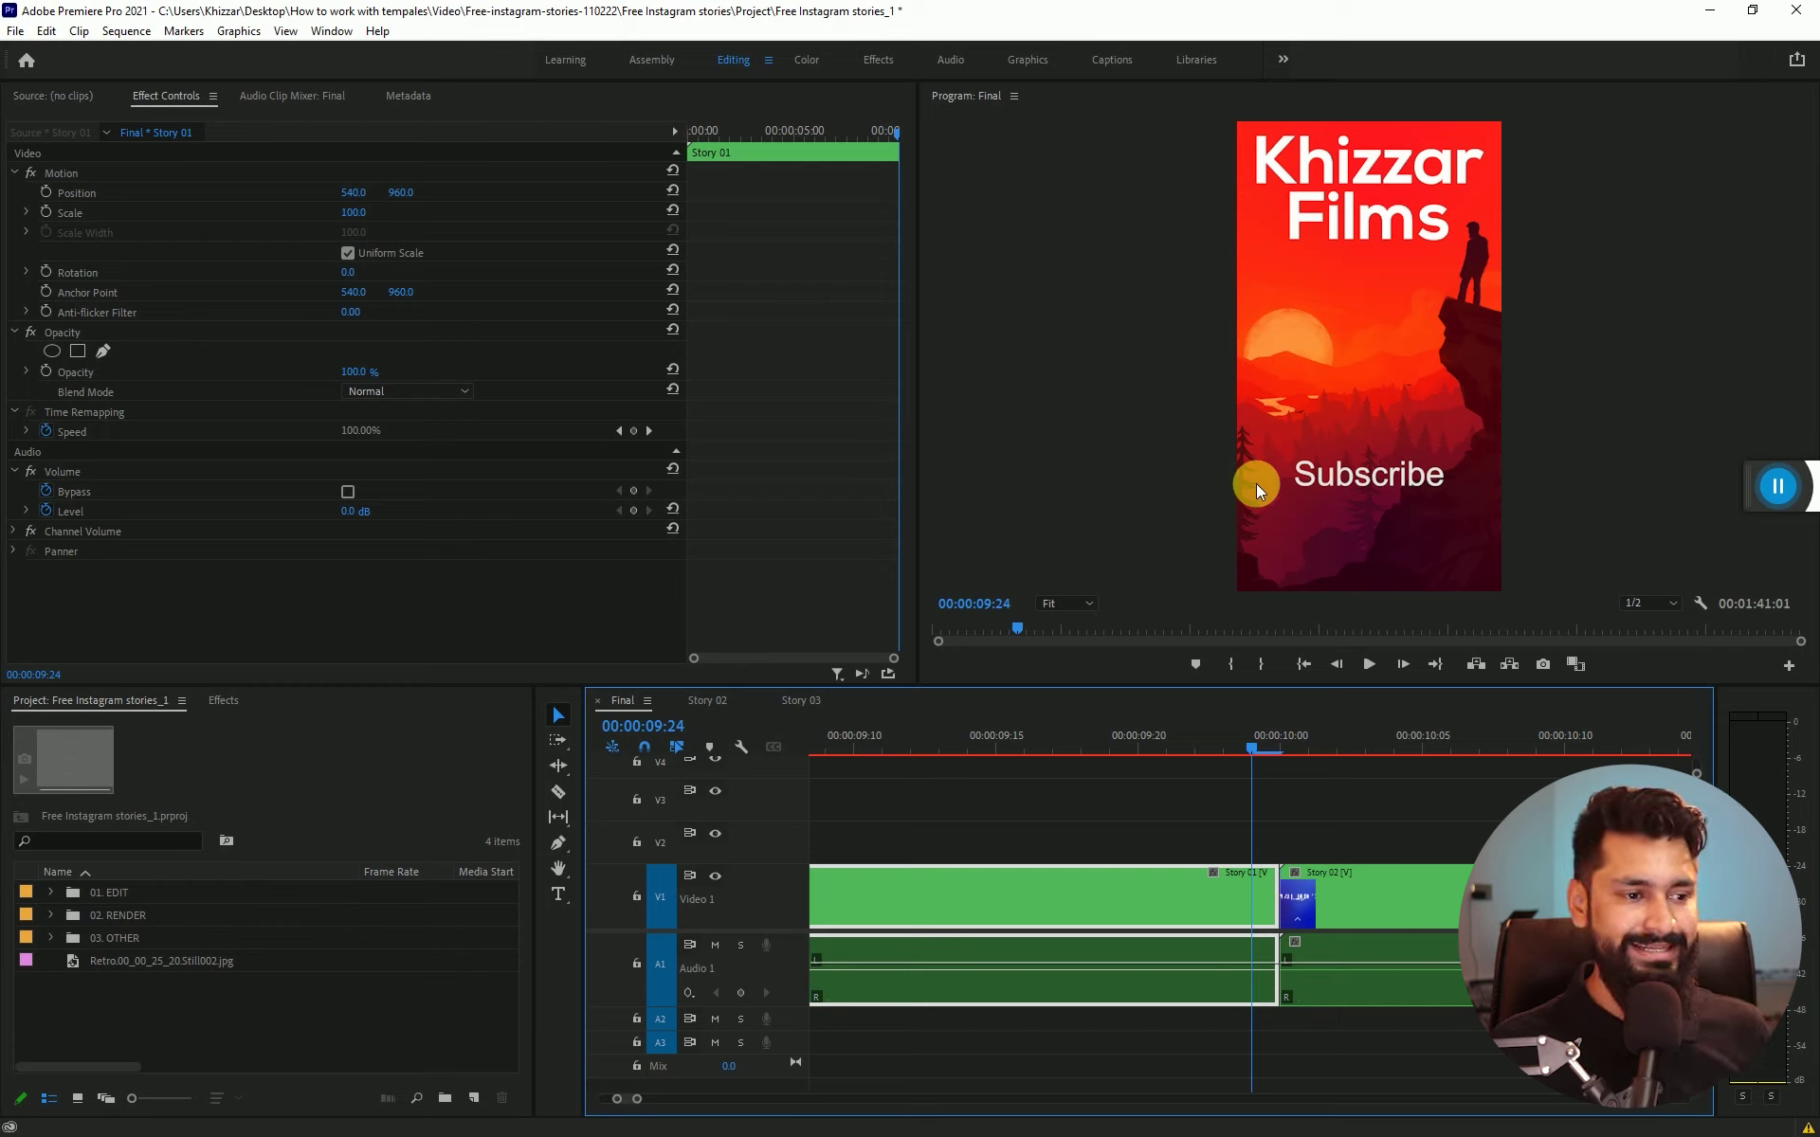
Close the Free Instagram stories_1 project, saving its changes.
left_click(17, 31)
left_click(73, 162)
left_click(846, 595)
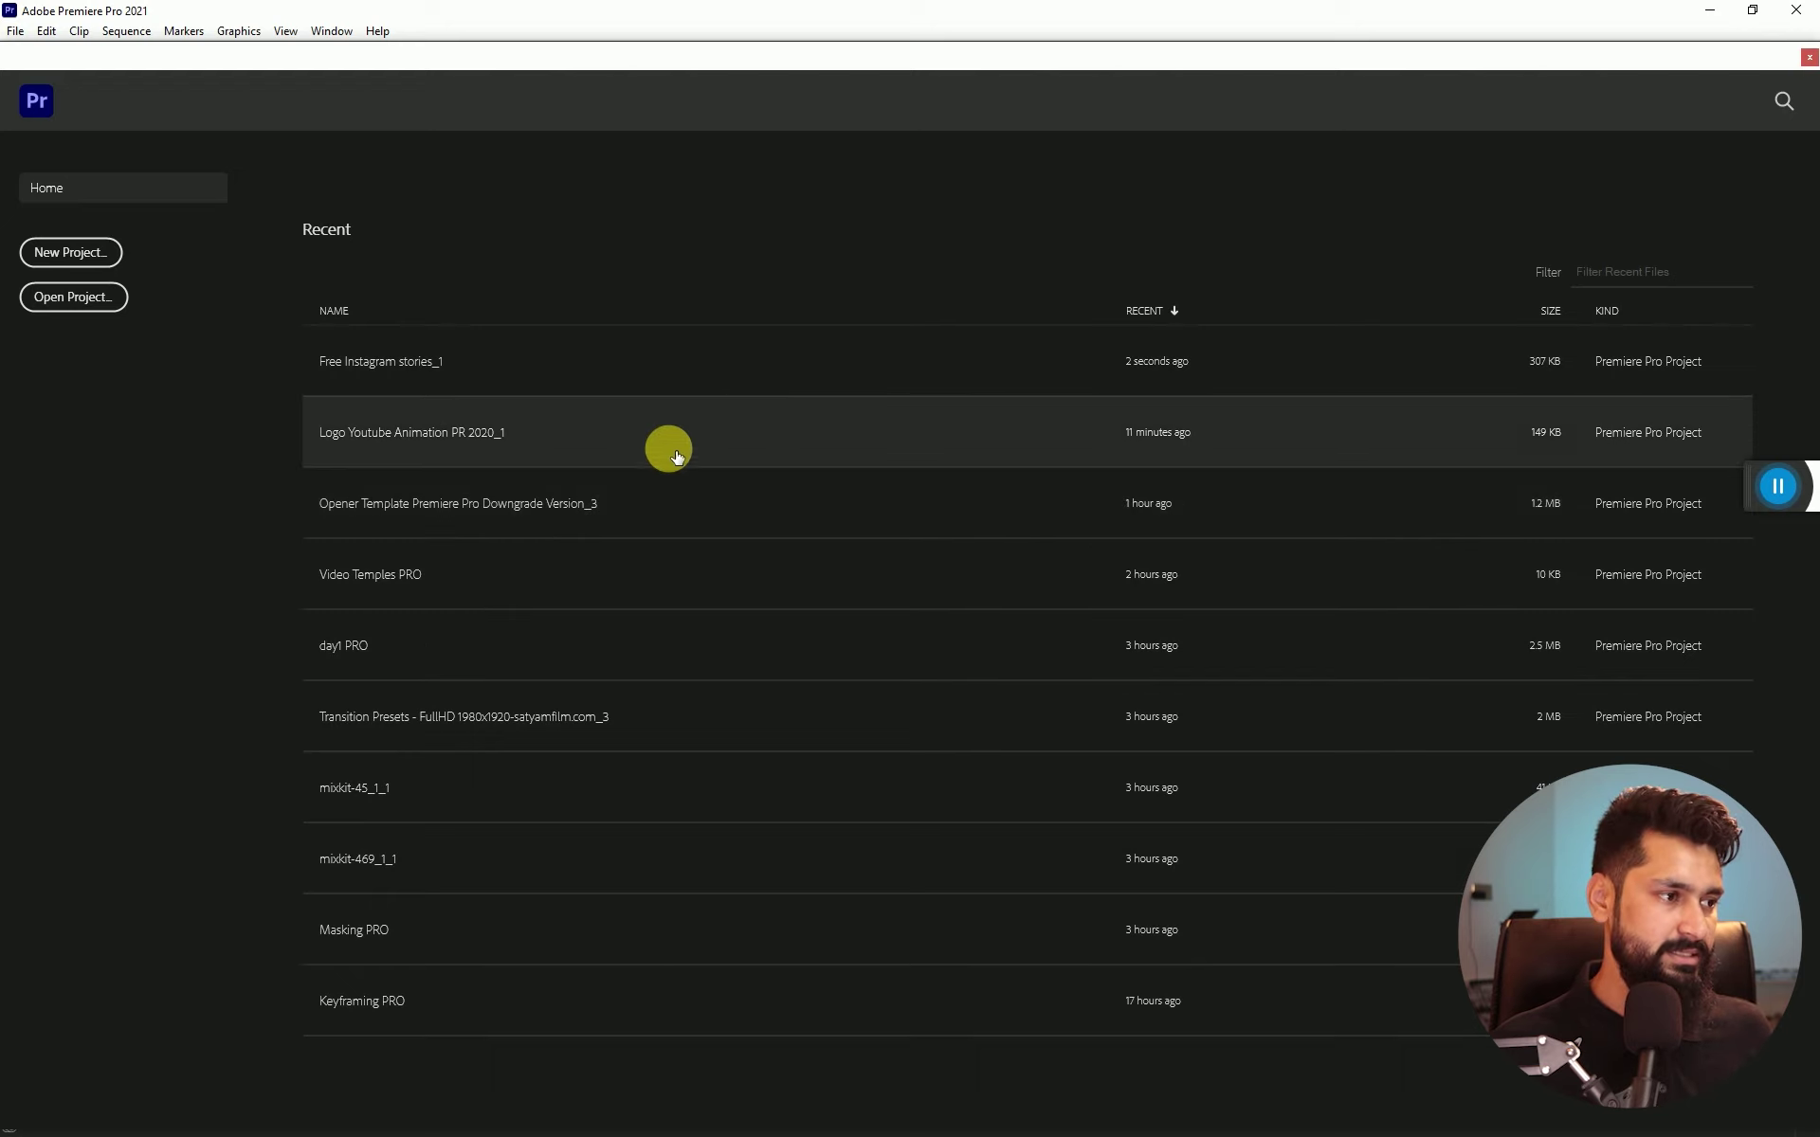
Open Logo Youtube Animation PR 2020_1, dismiss the missing fonts warning, and scrub through Logo Animation 01.
left_click(551, 465)
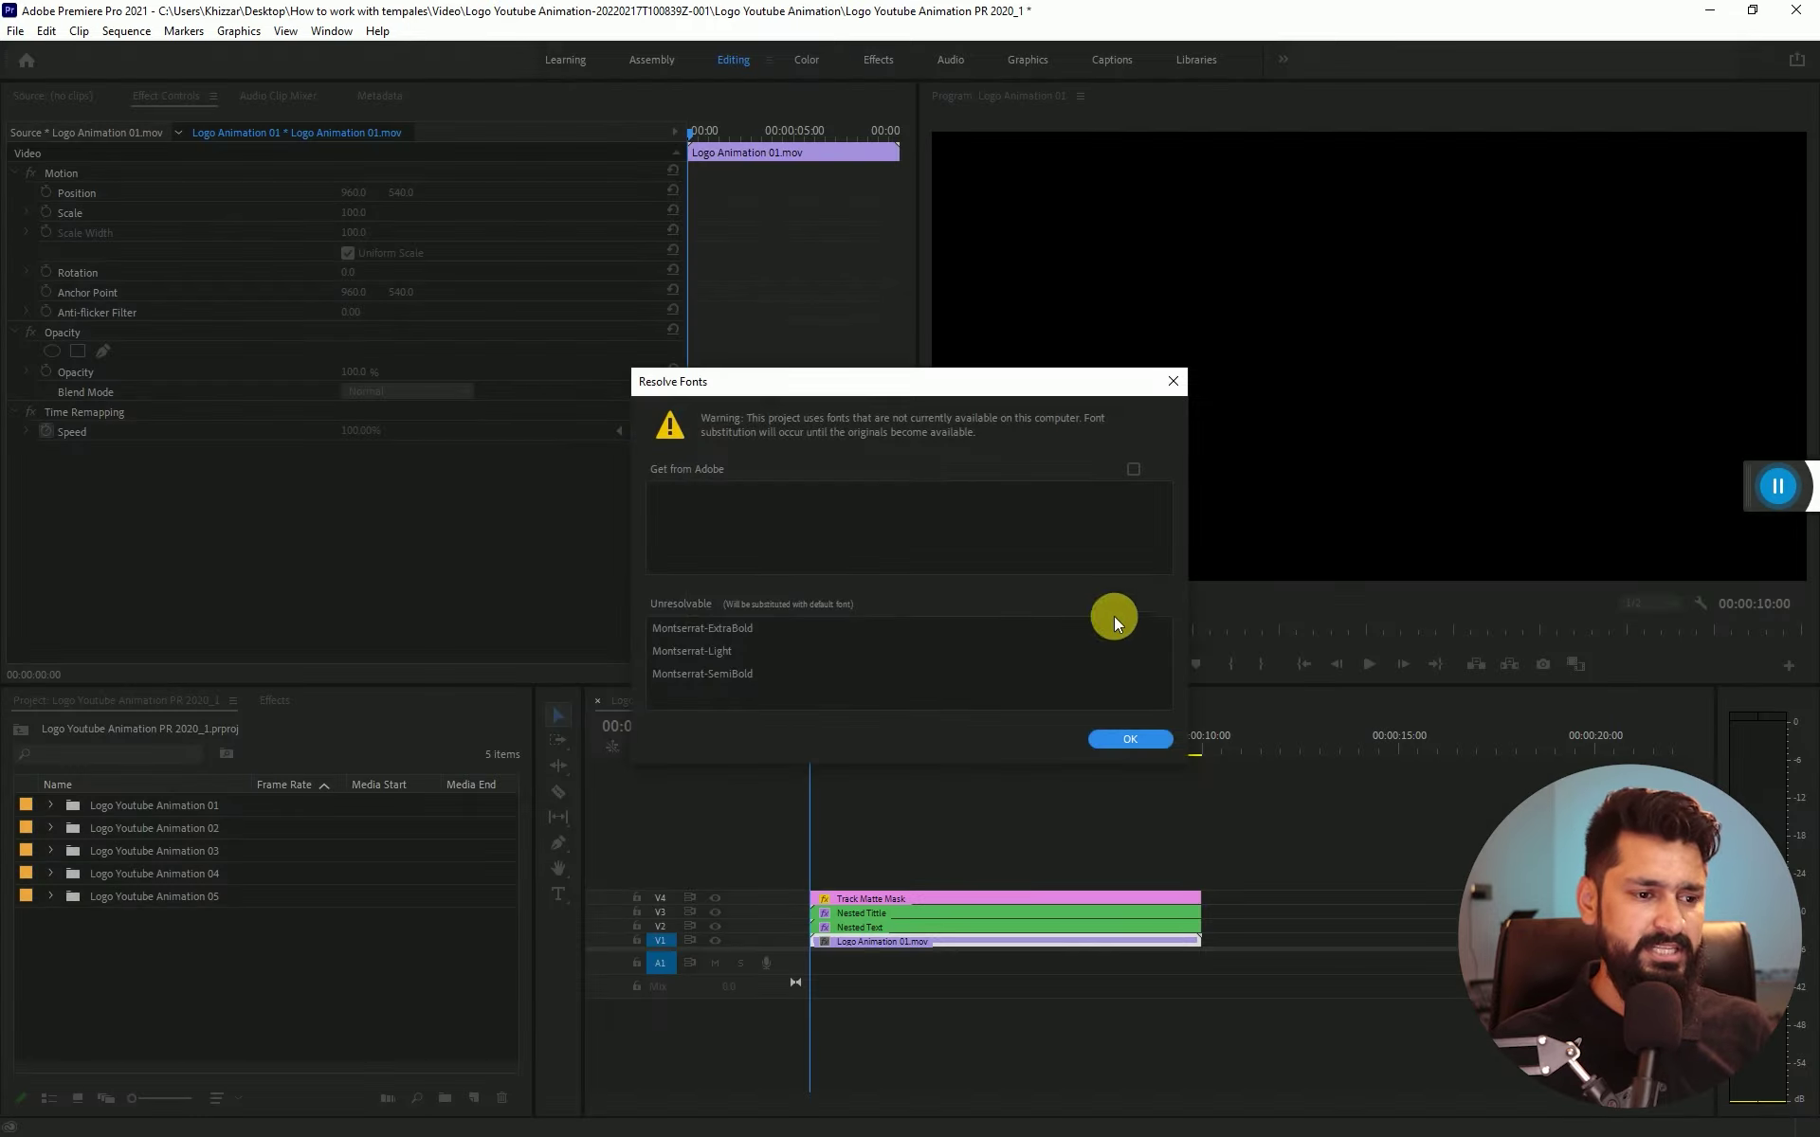
left_click(1128, 739)
left_click(824, 749)
left_click_drag(828, 751, 923, 764)
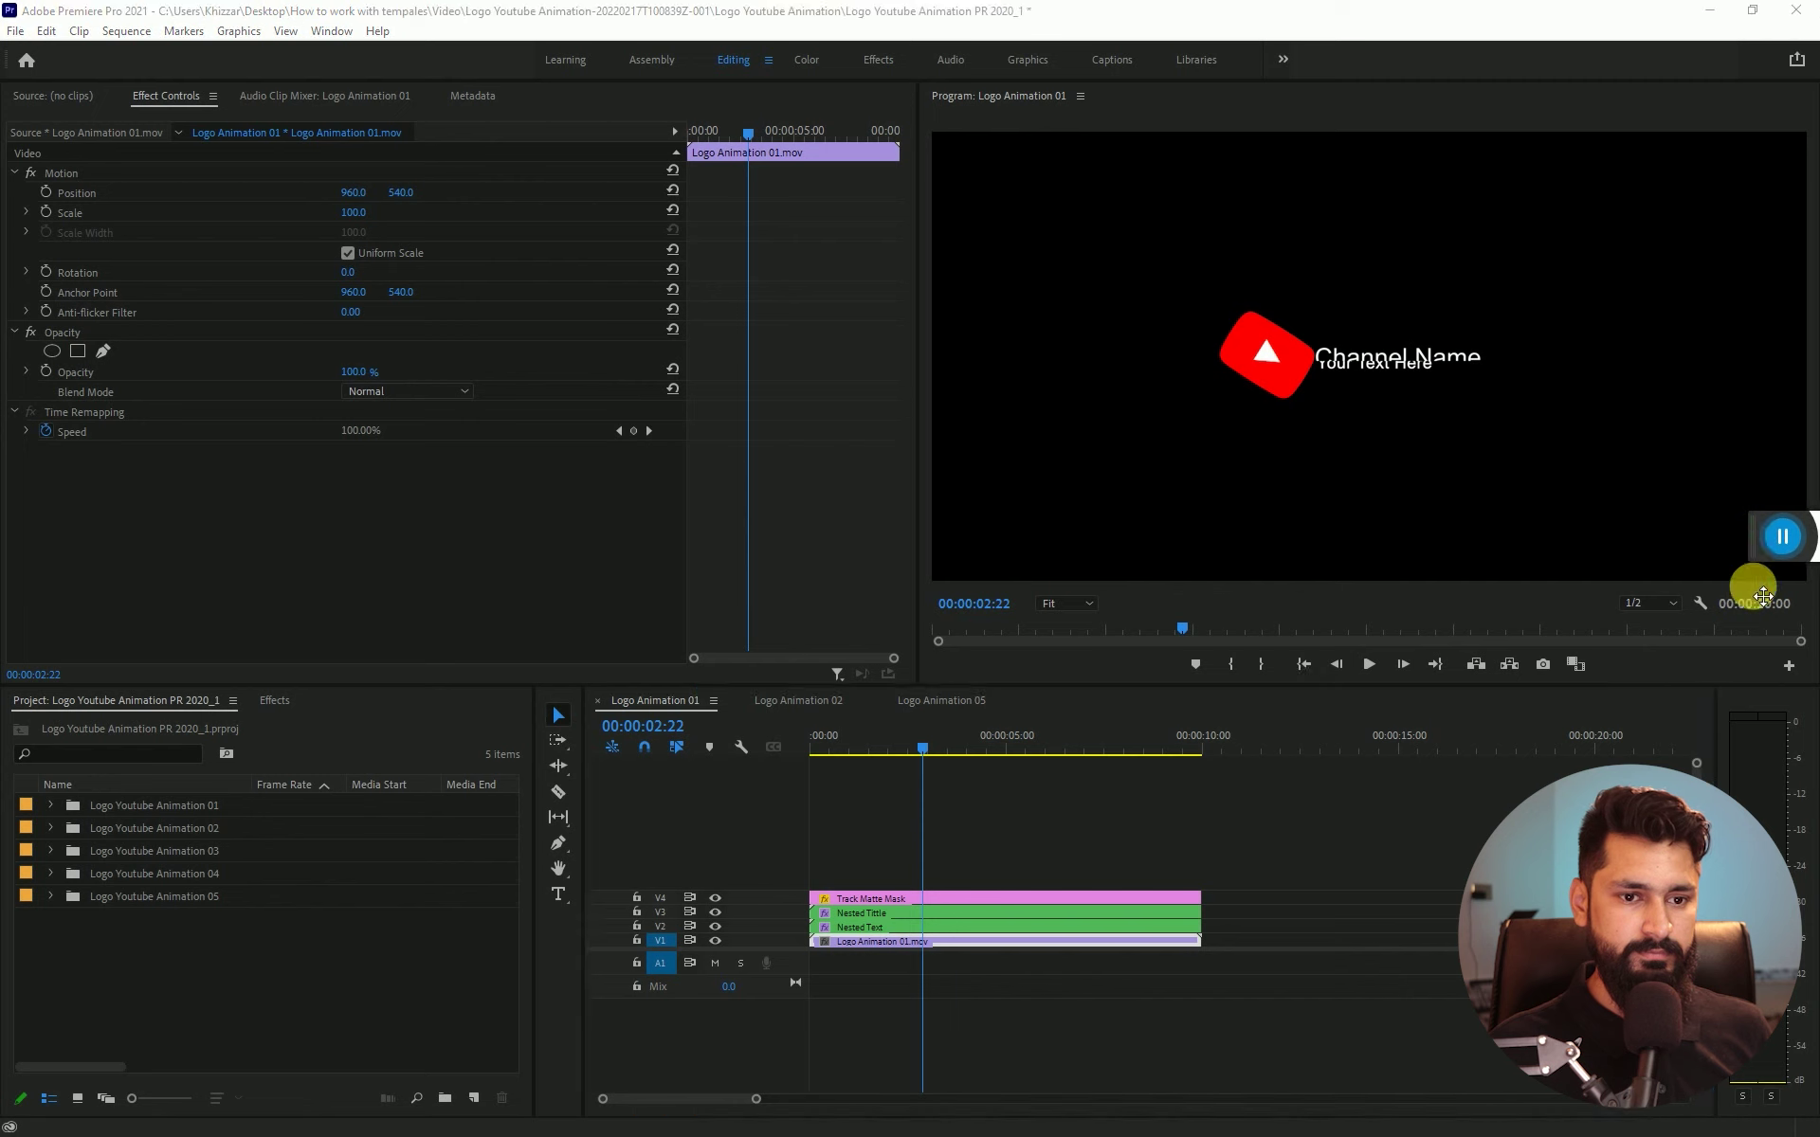
left_click_drag(946, 756, 1004, 765)
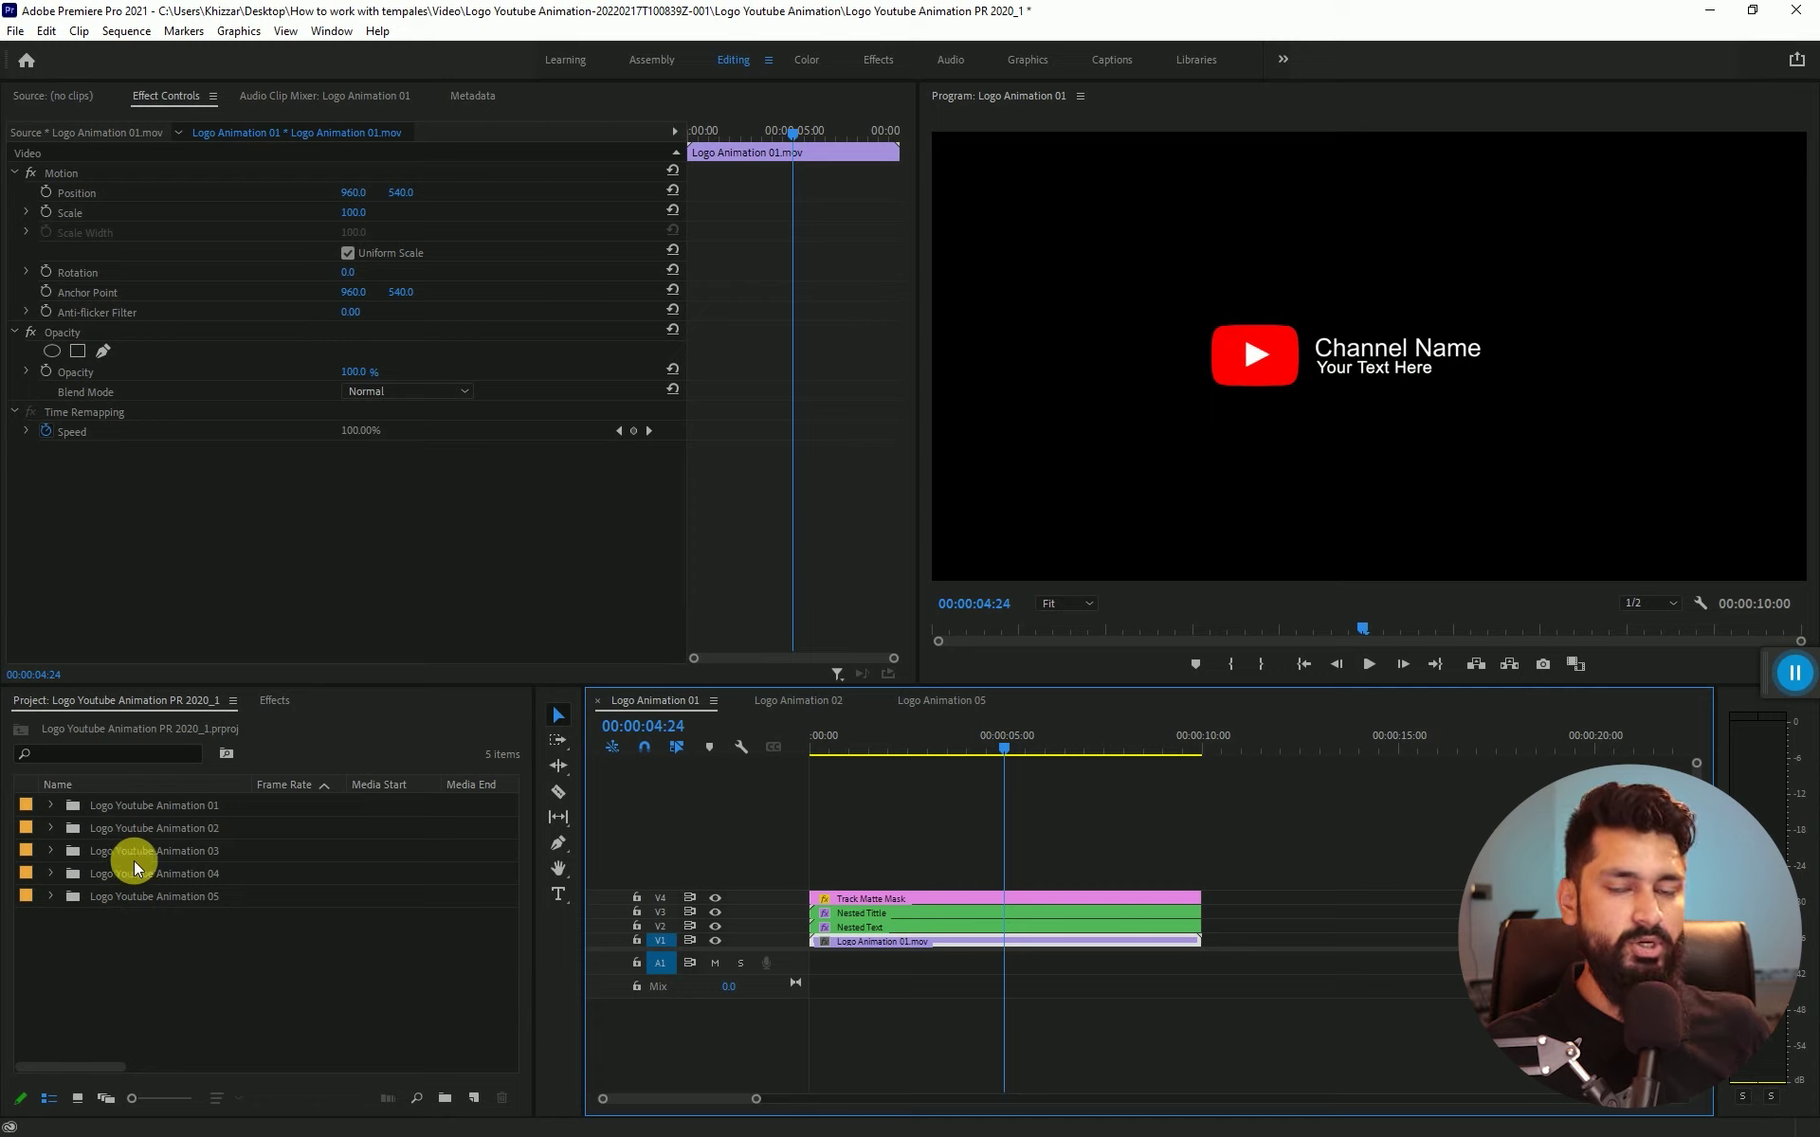
left_click(906, 734)
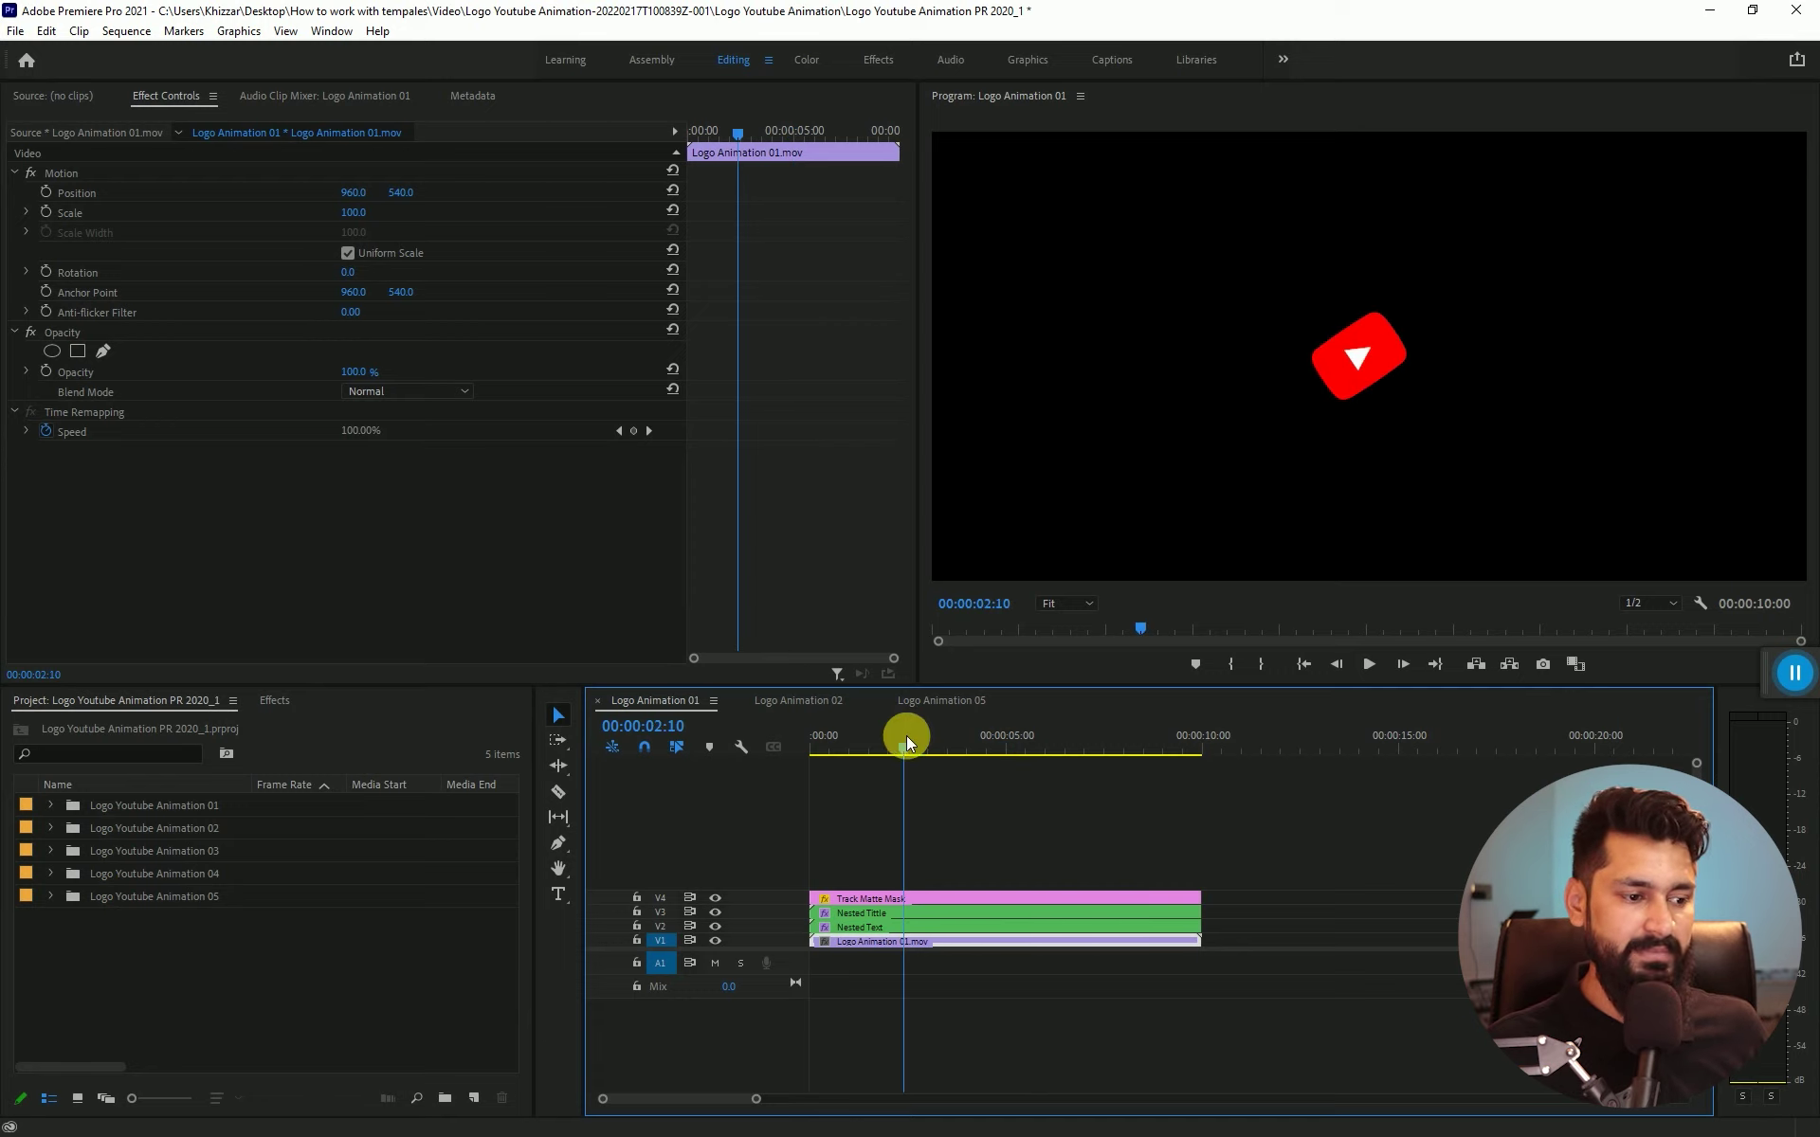
key("equal")
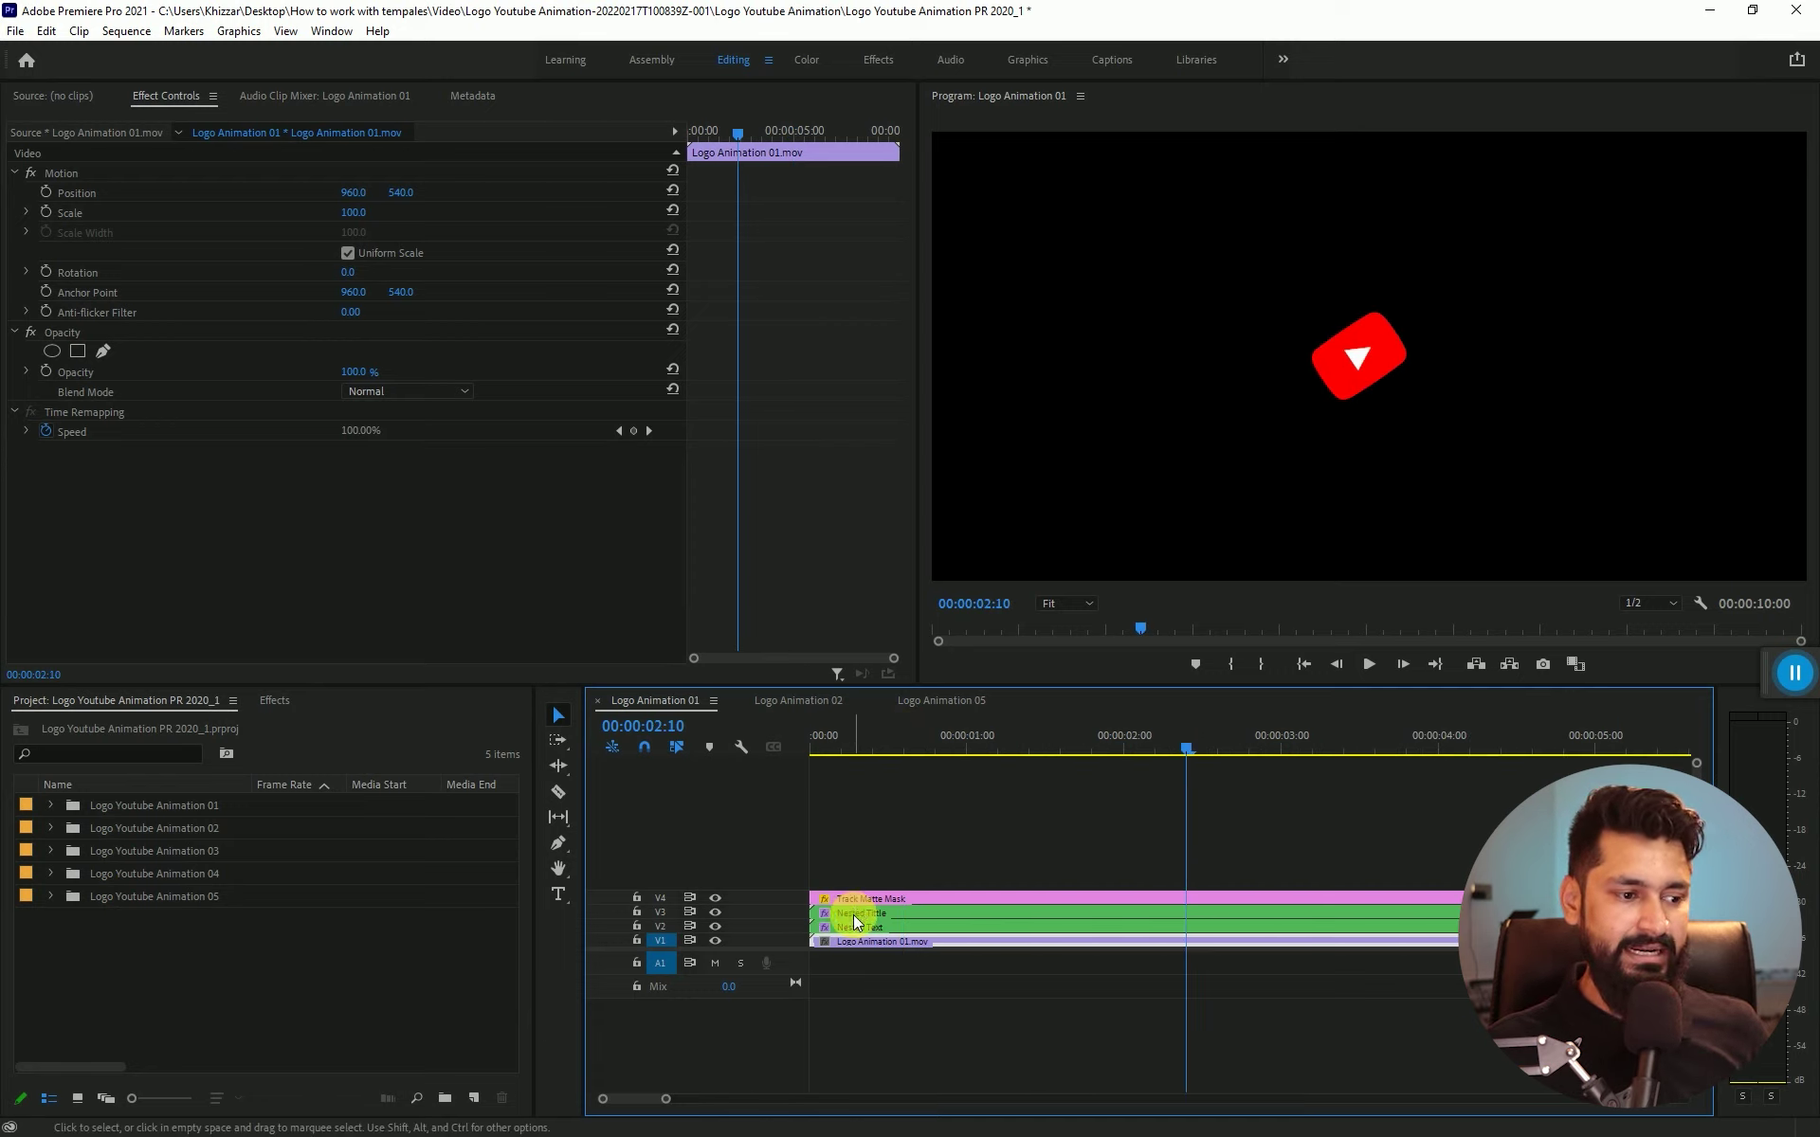
key("space")
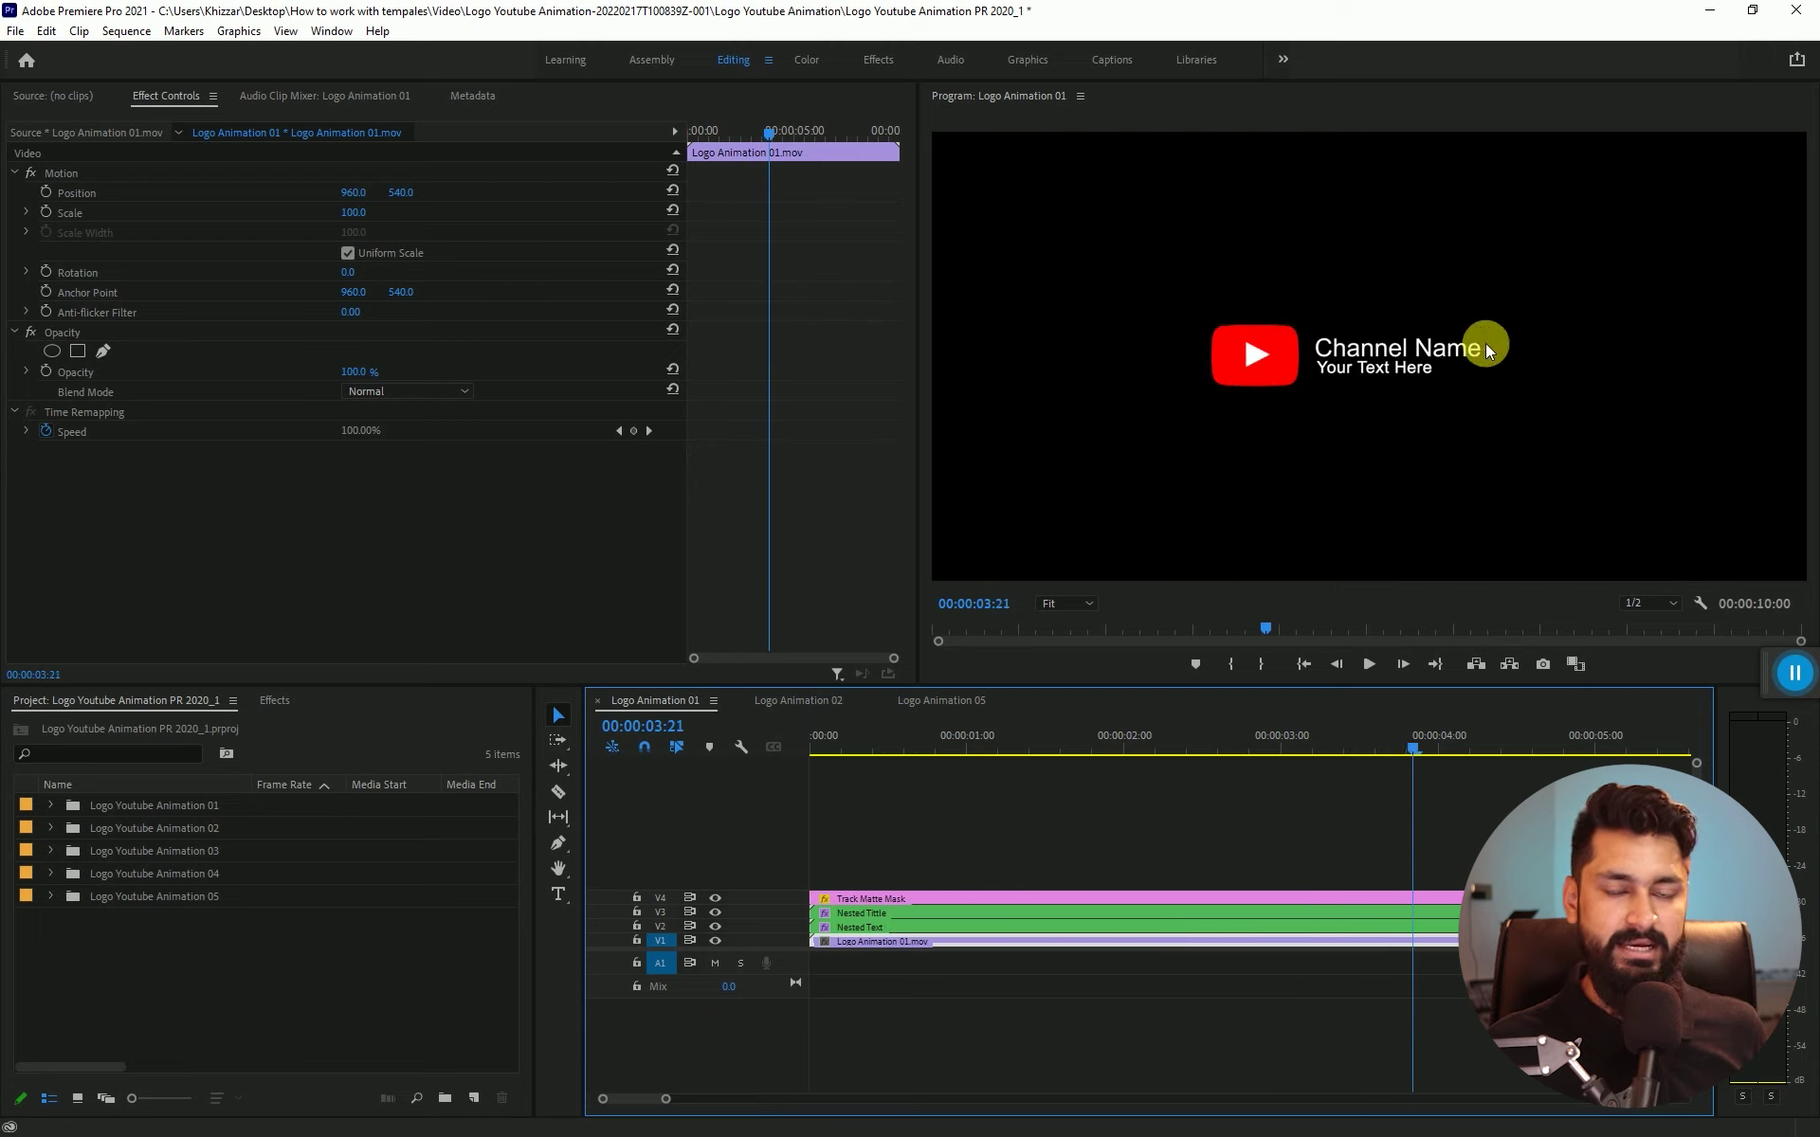
left_click(885, 915)
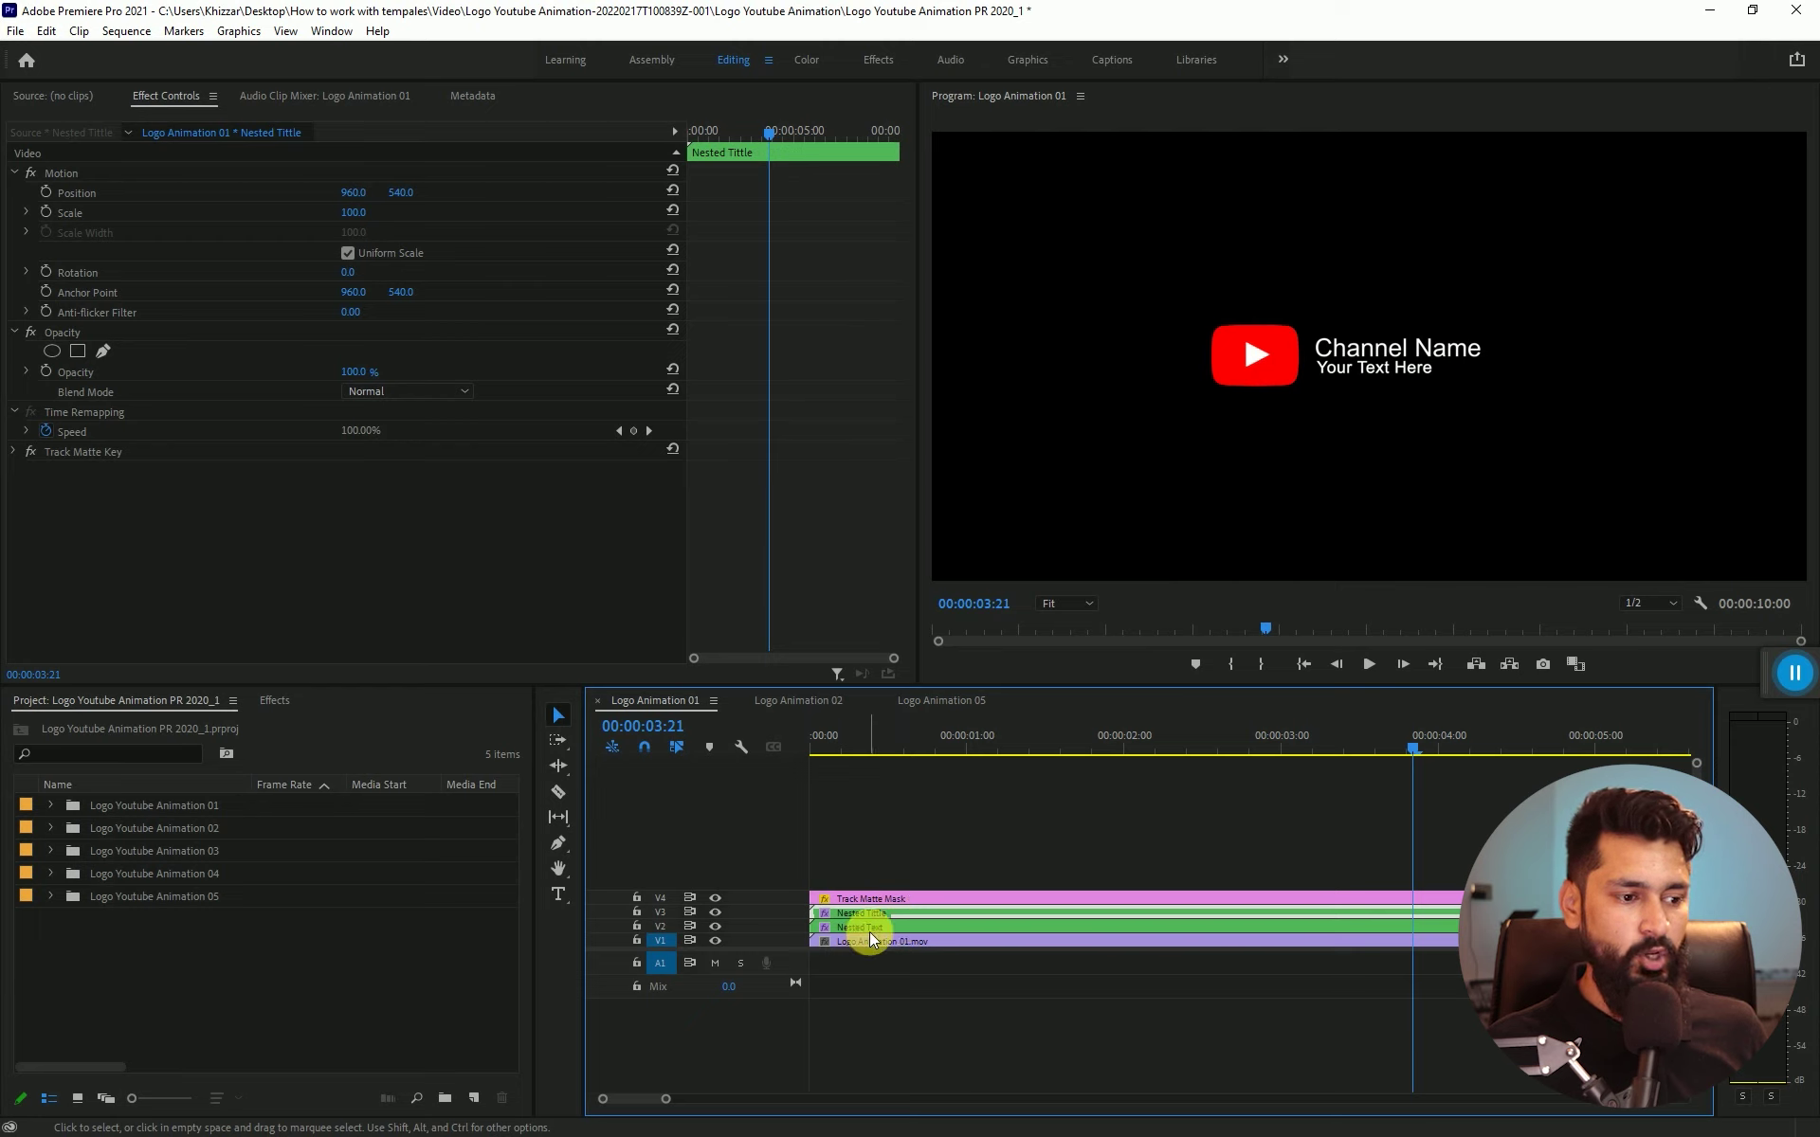
left_click(867, 929)
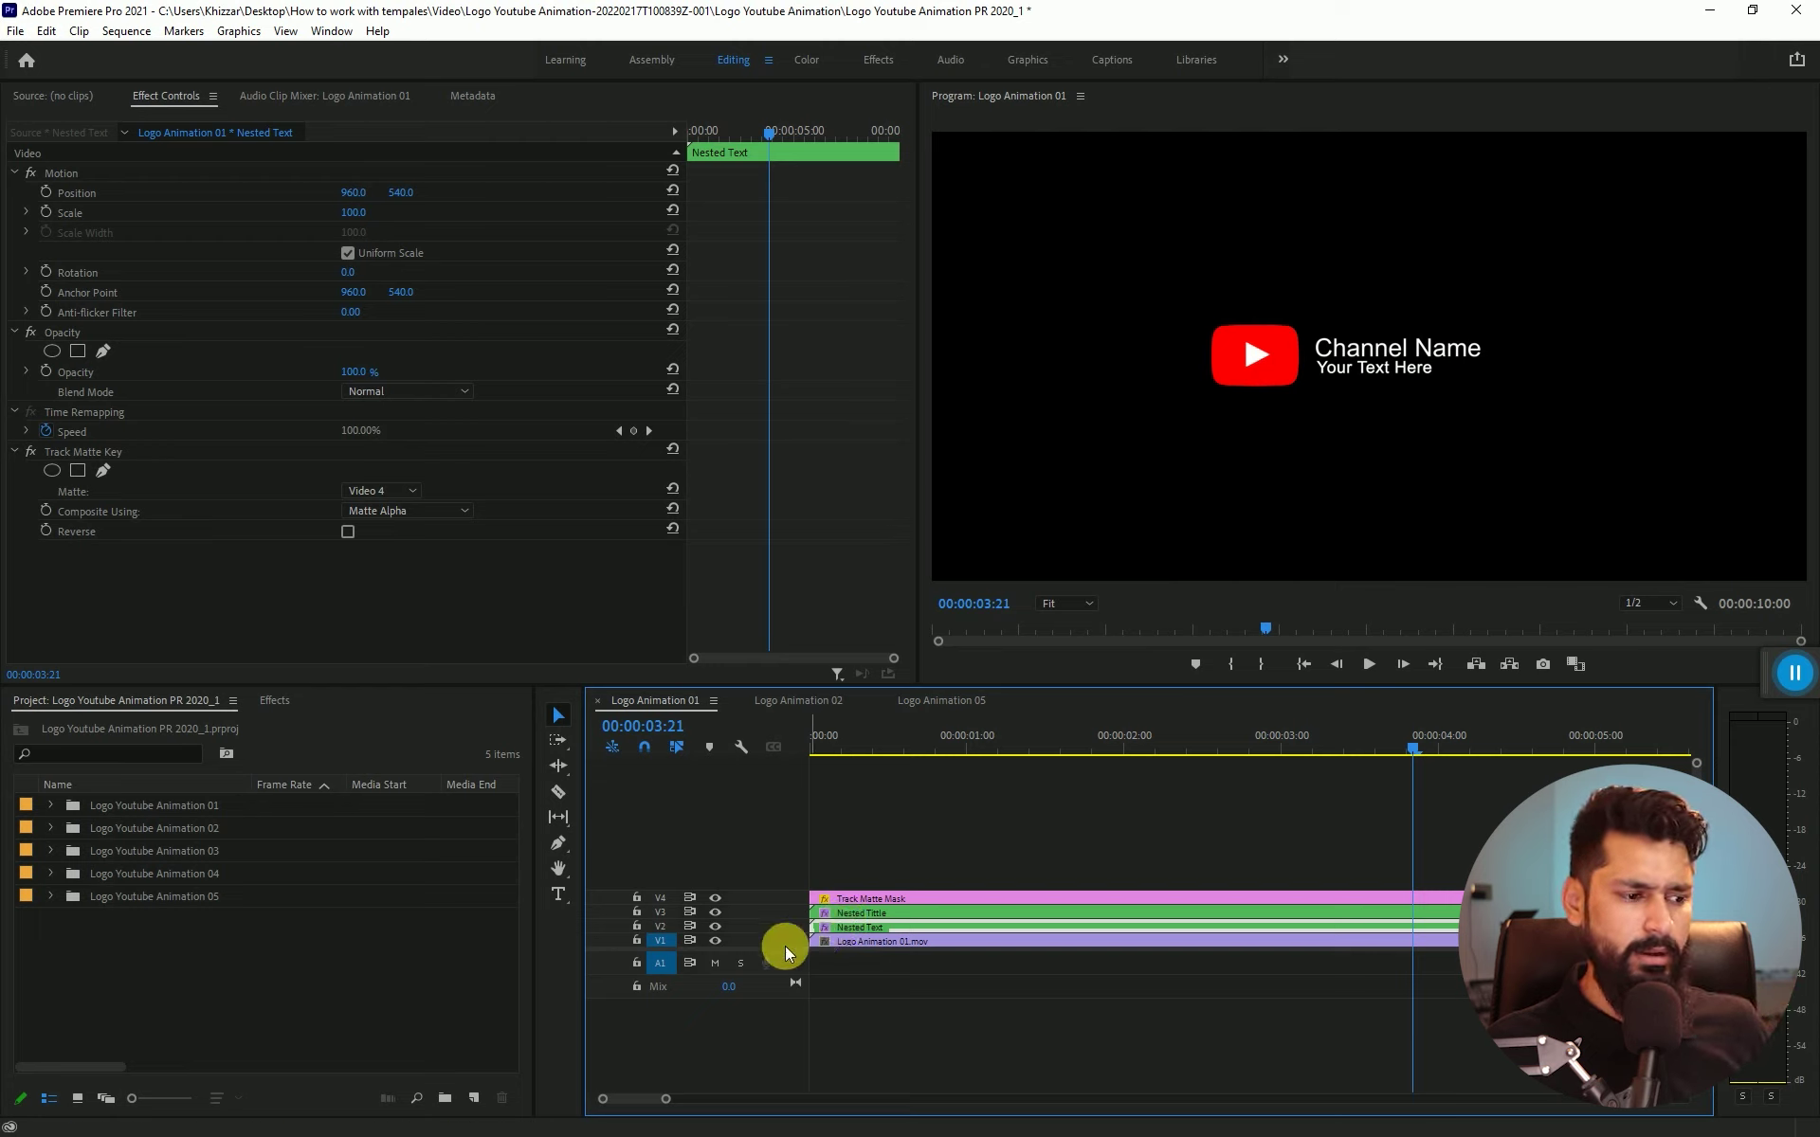
left_click(715, 927)
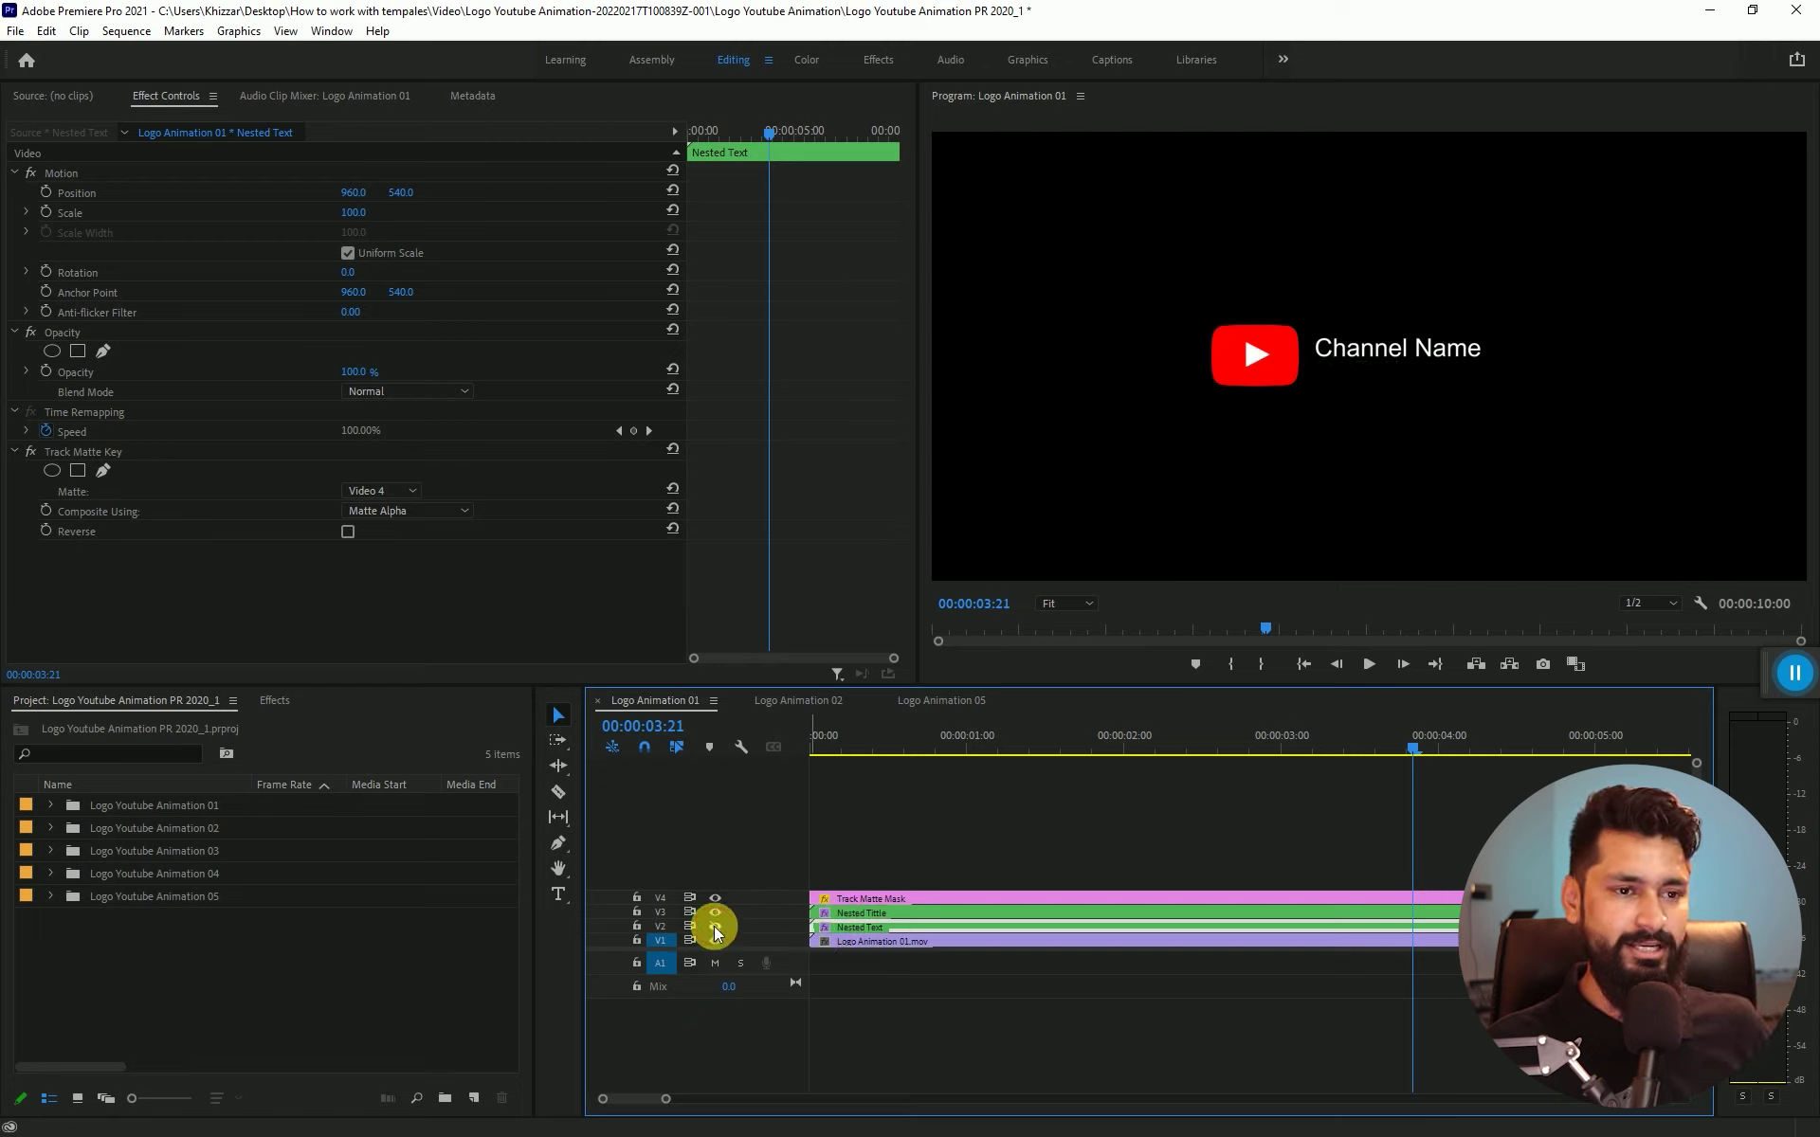
left_click(715, 929)
left_click(715, 929)
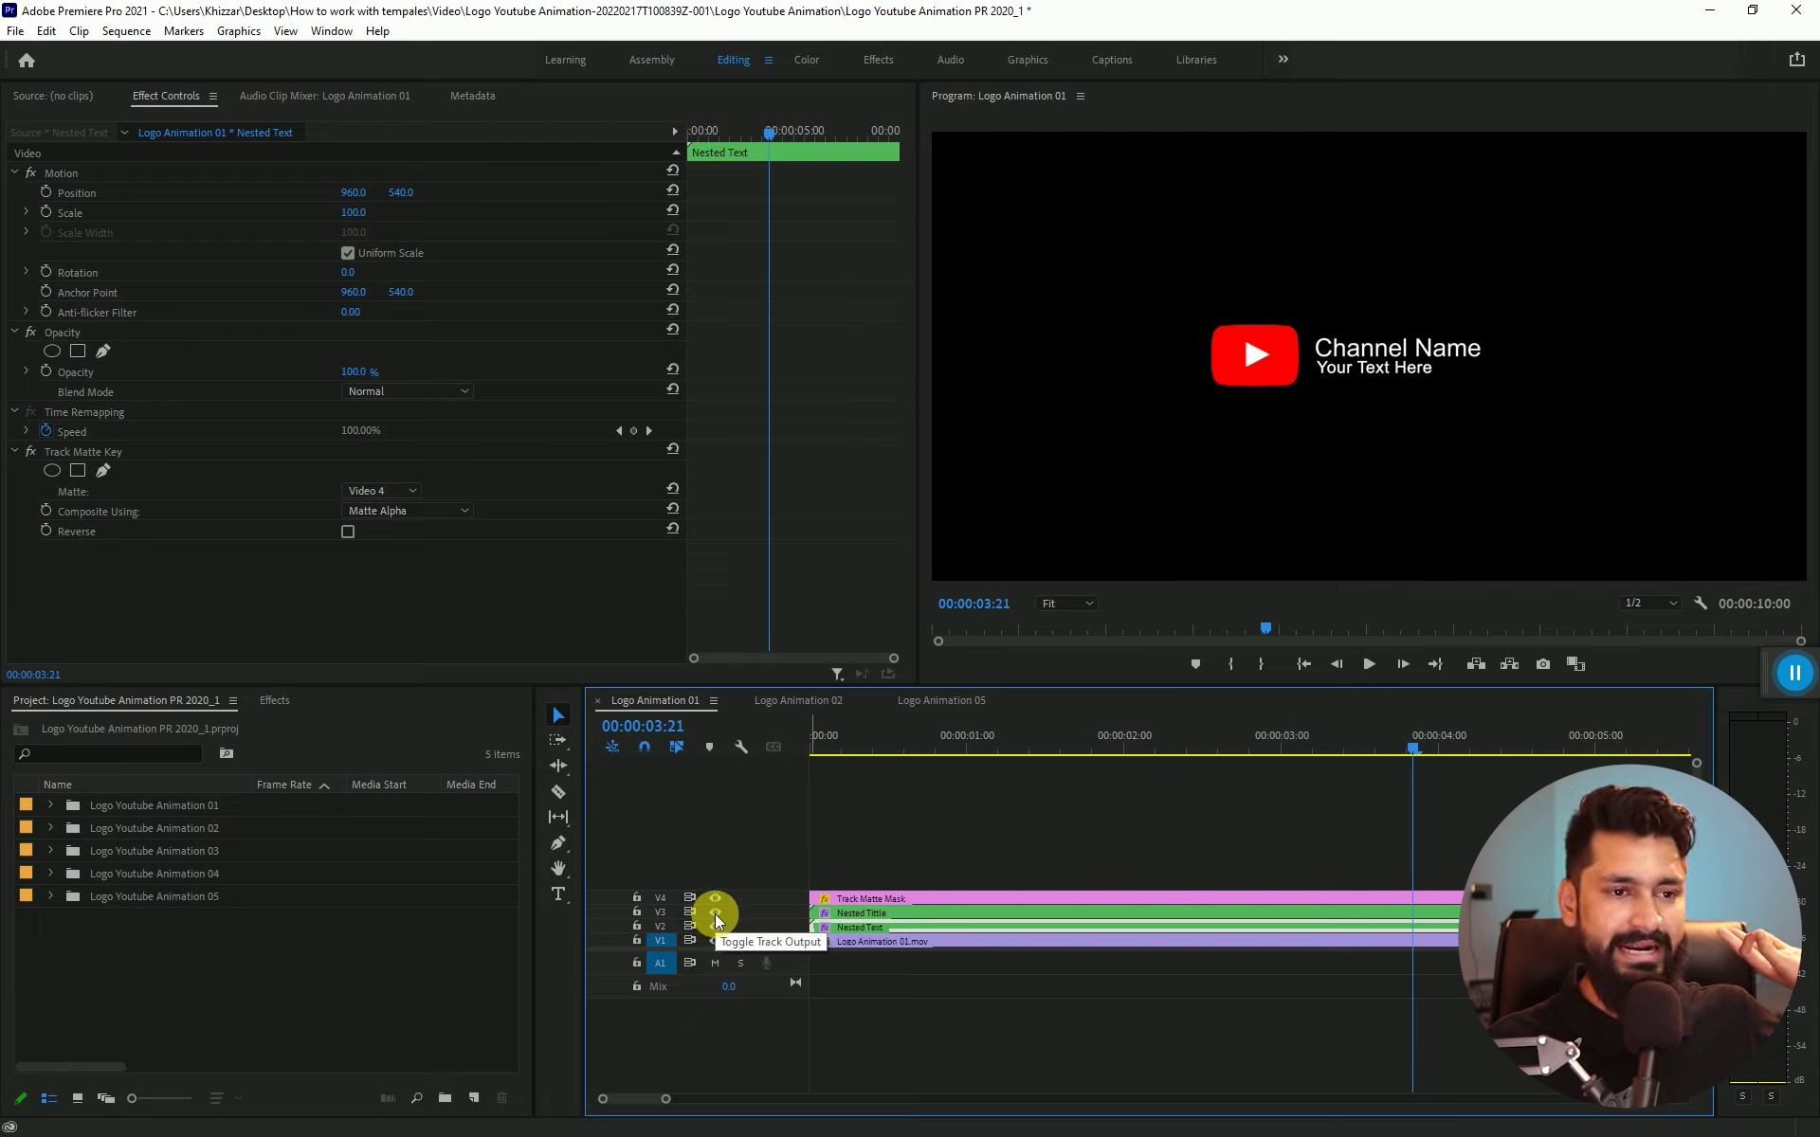
left_click(716, 914)
left_click(716, 913)
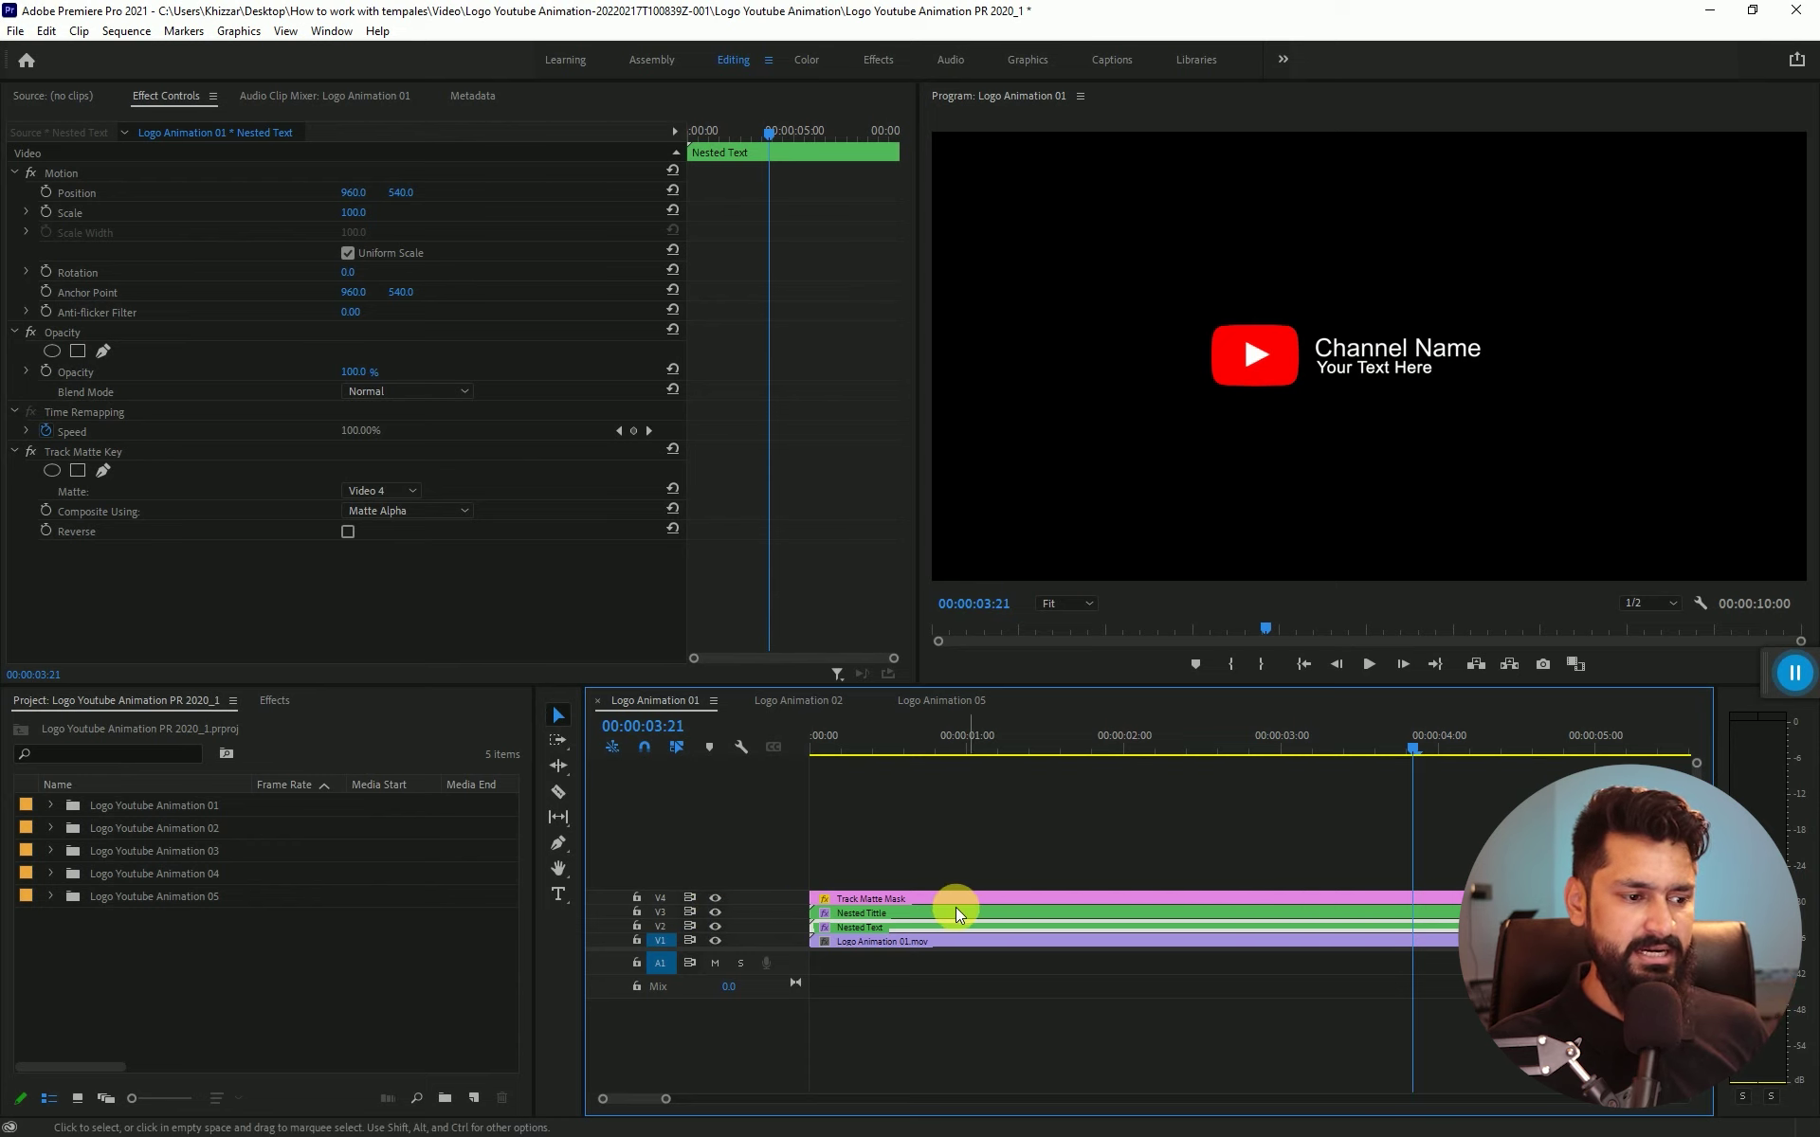
double_click(891, 912)
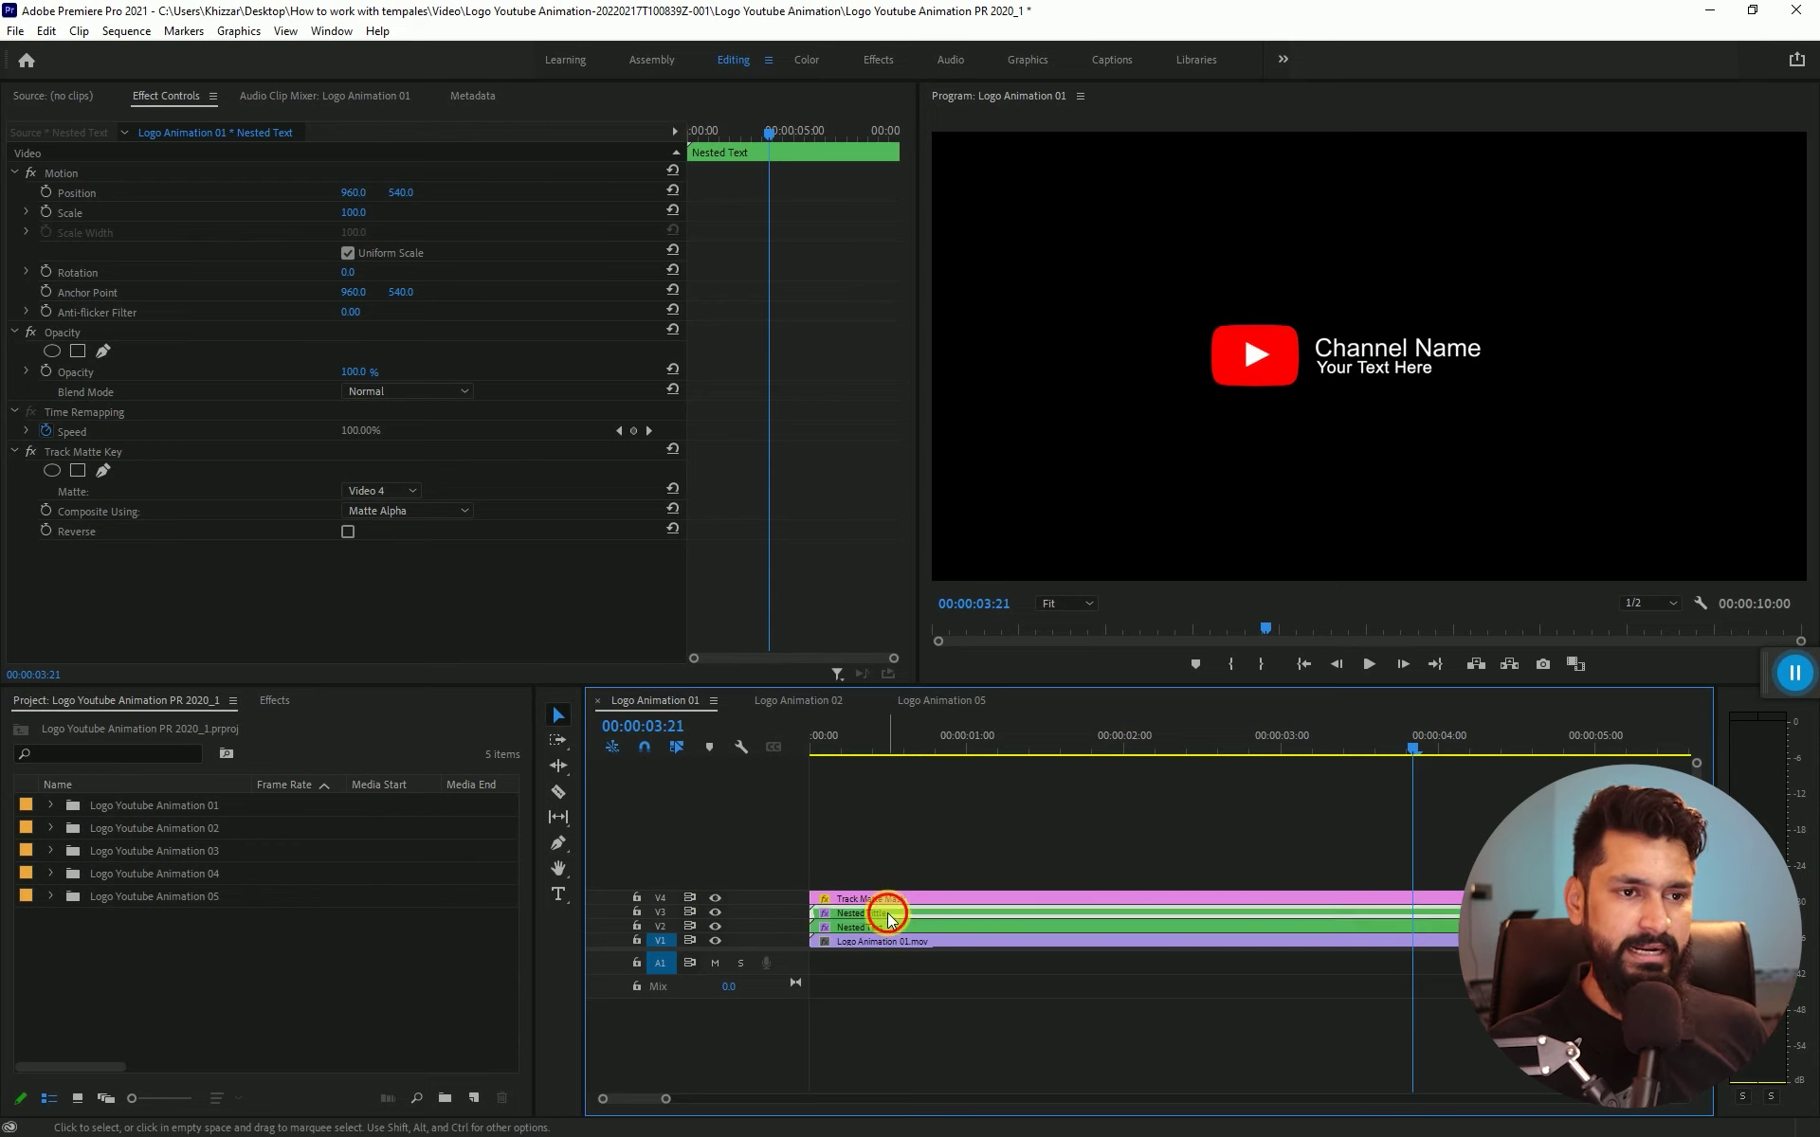
Replace the Channel Name text in the Edit Tittle Here clip with the channel's name, then go to Logo Animation 02.
left_click(1357, 350)
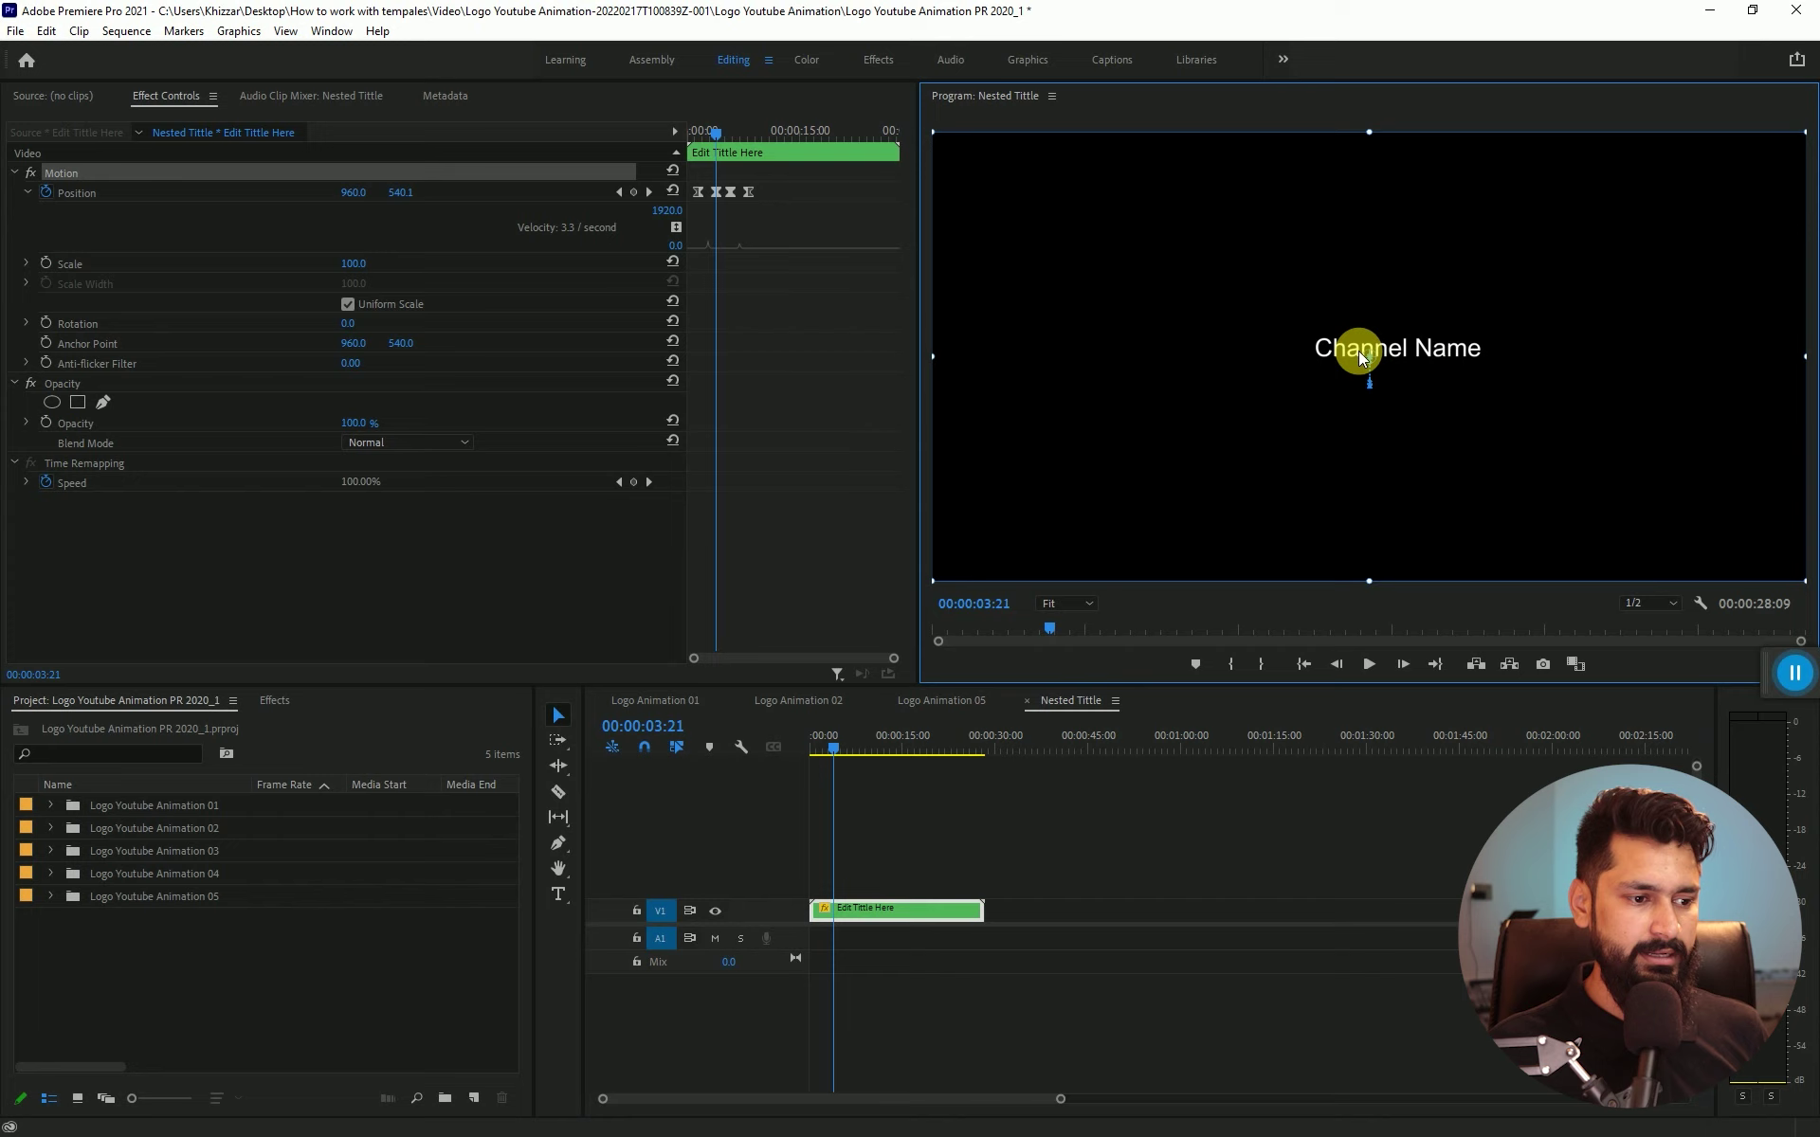
double_click(855, 908)
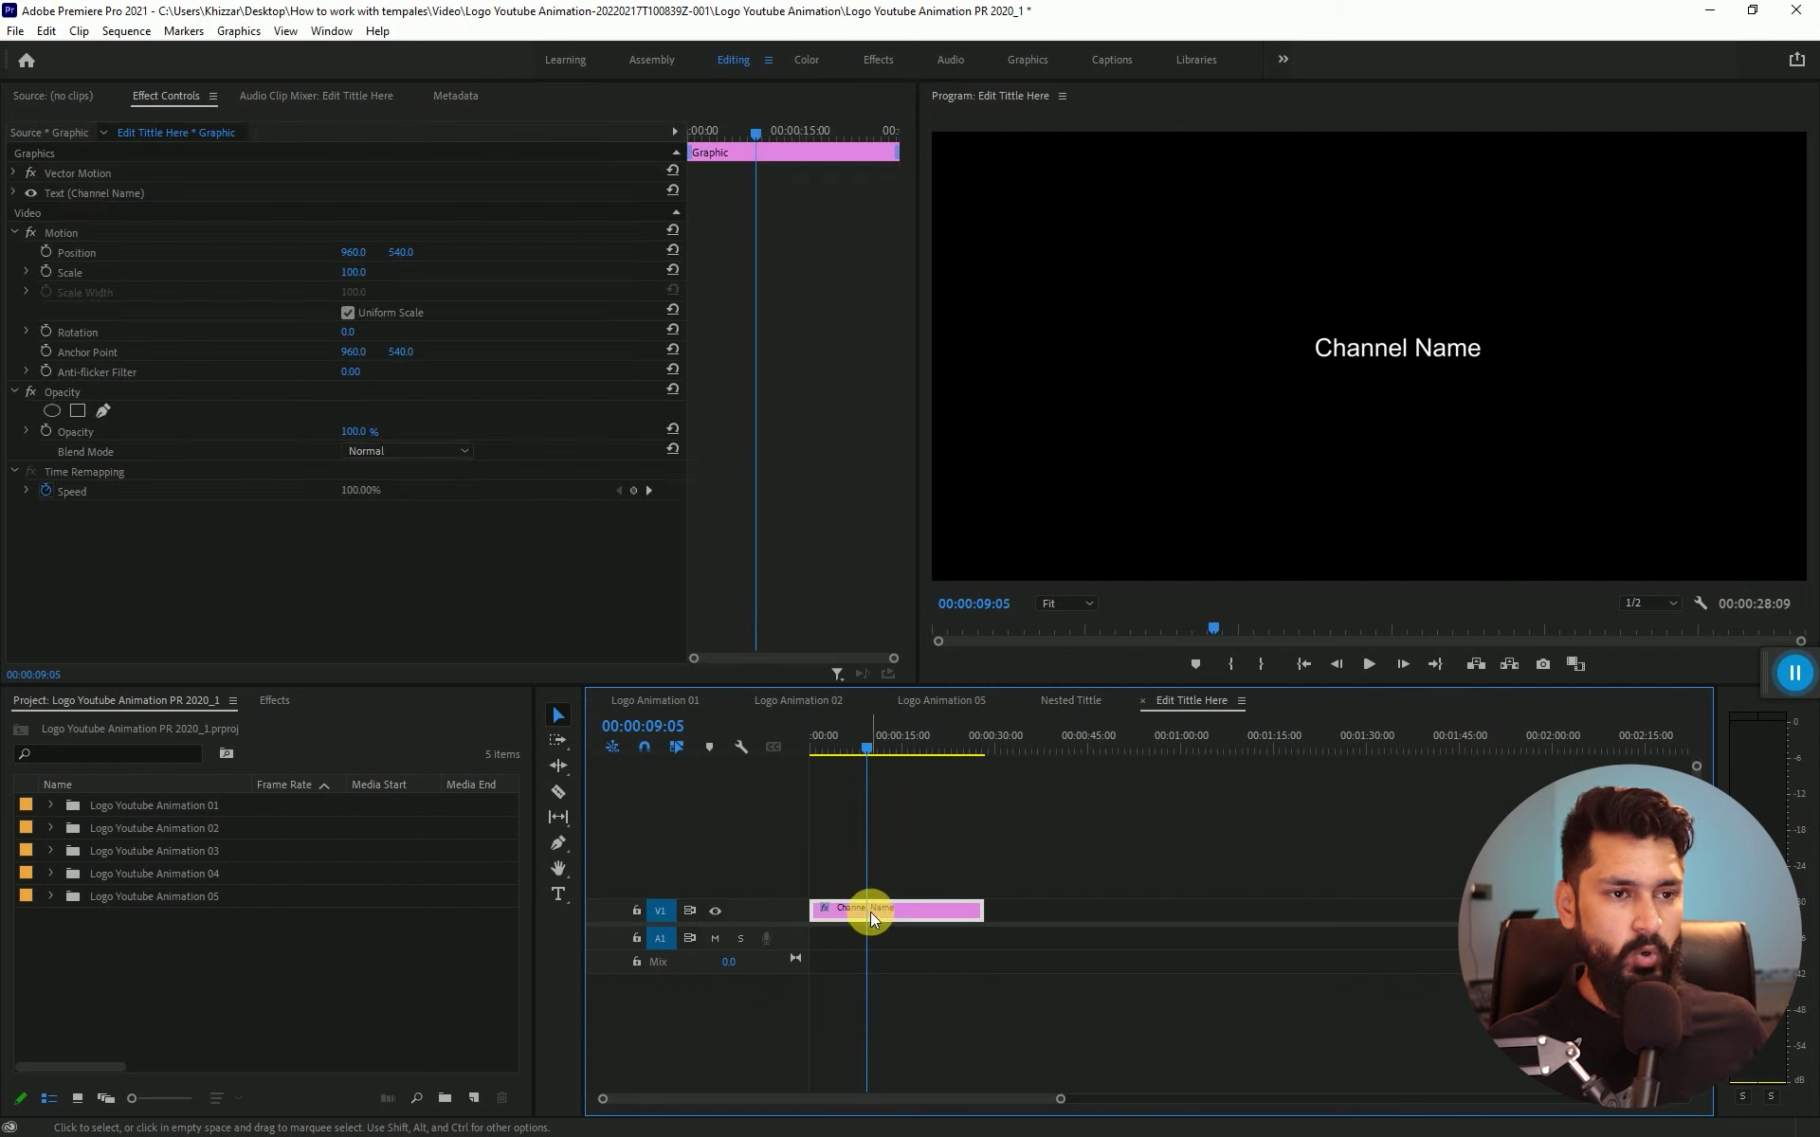
double_click(1365, 352)
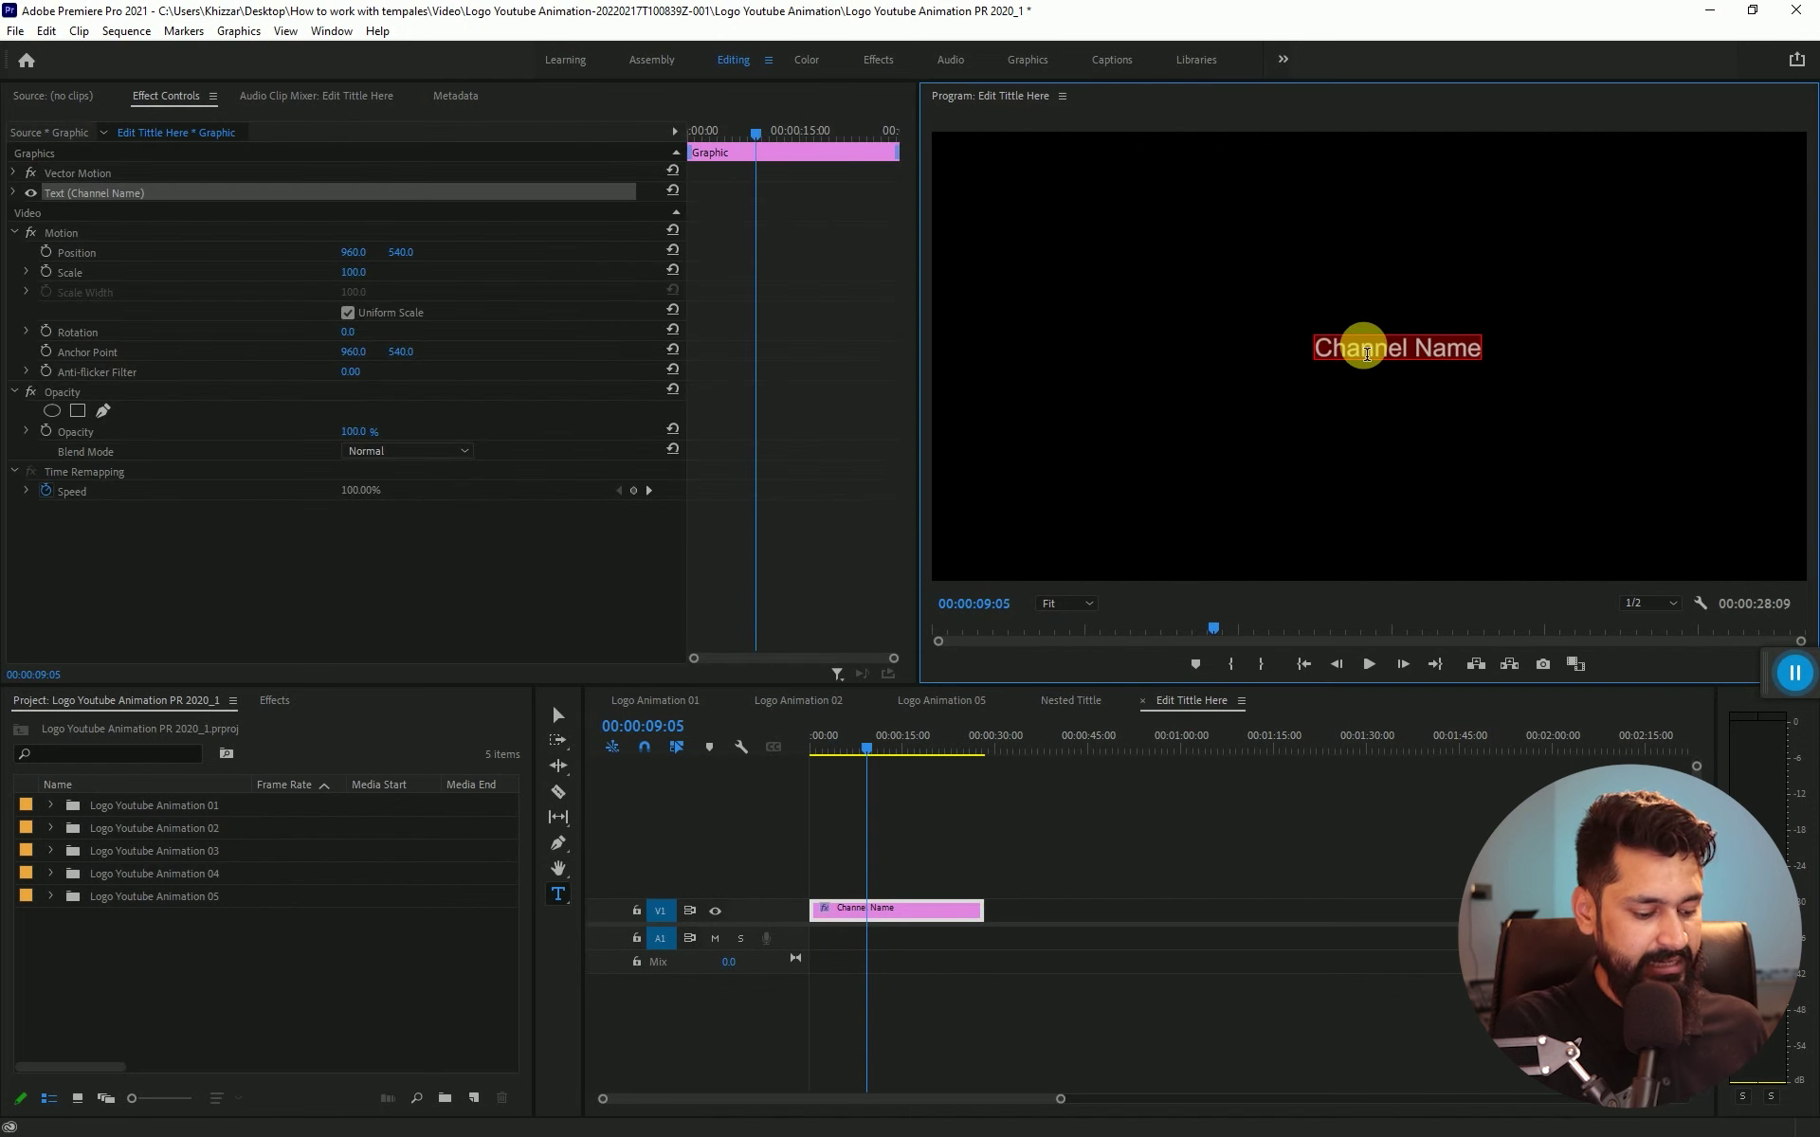
type("Khizzar")
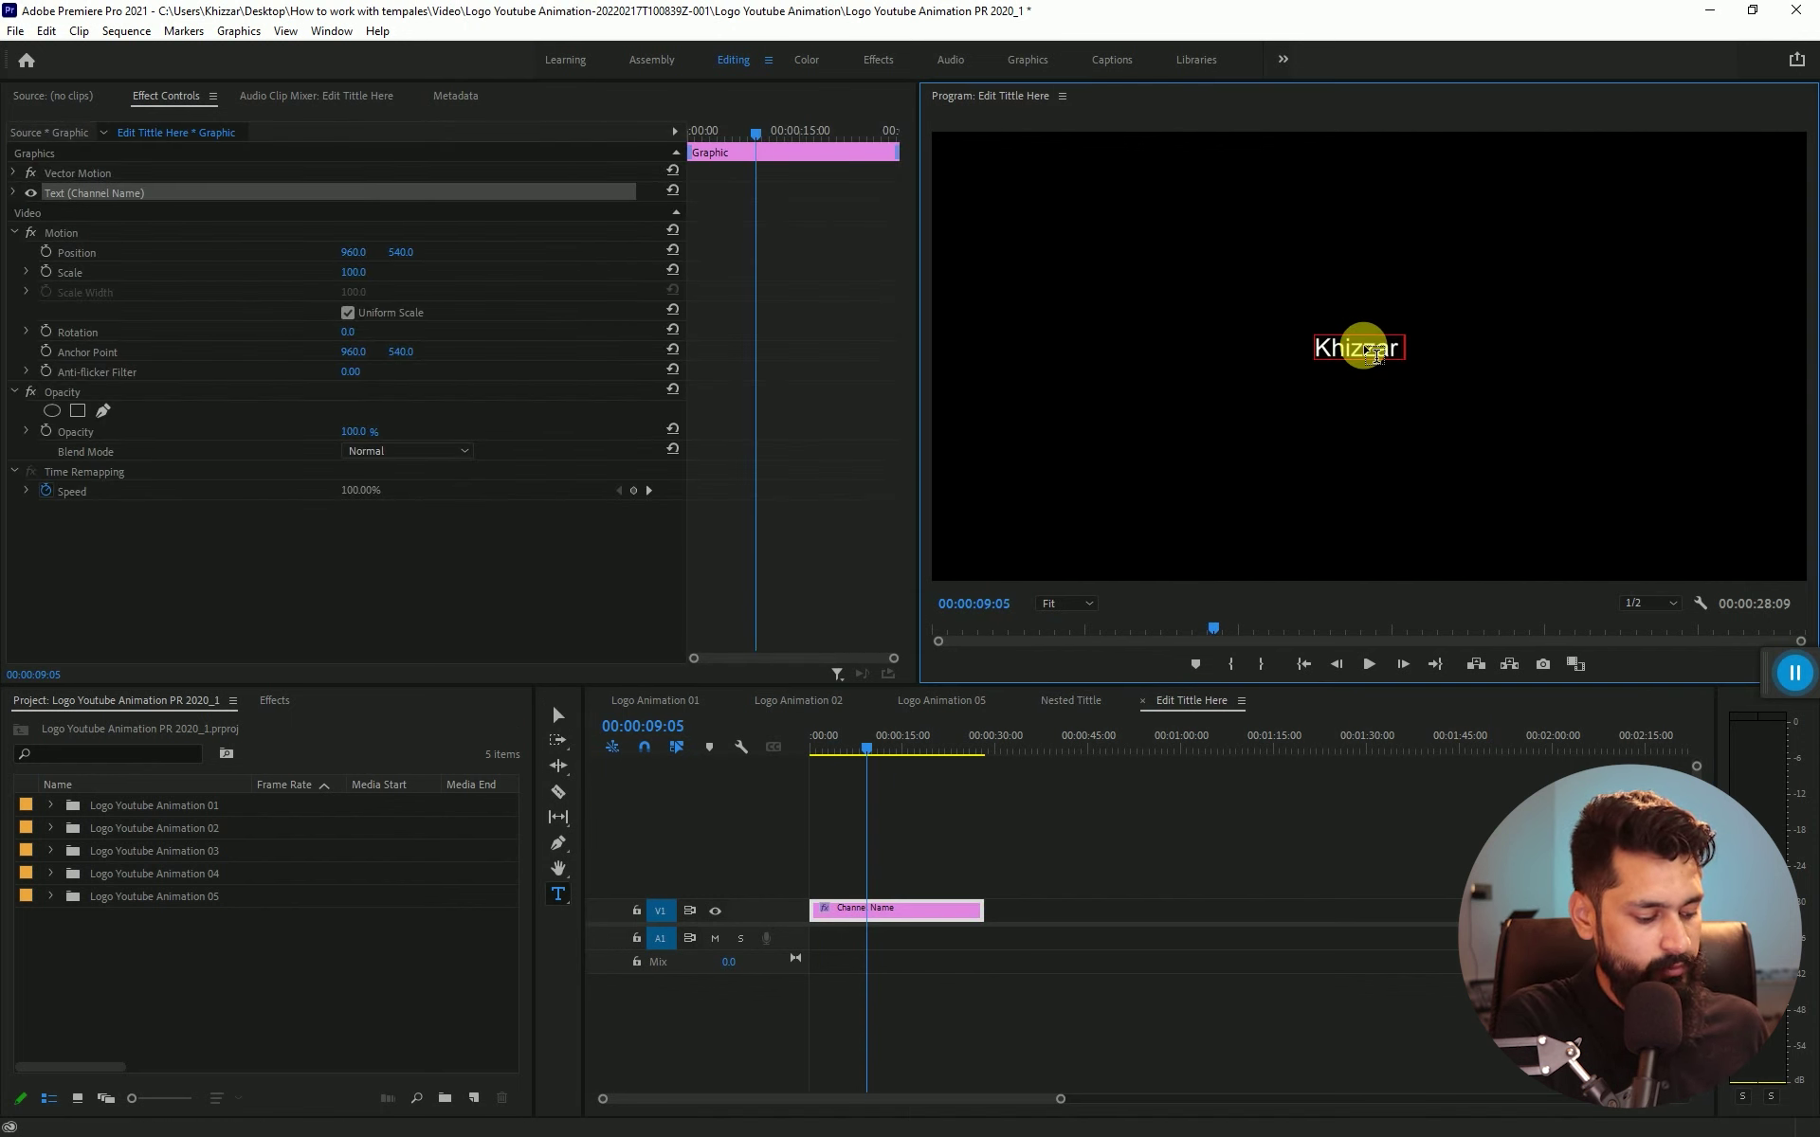
left_click(798, 700)
left_click(873, 940)
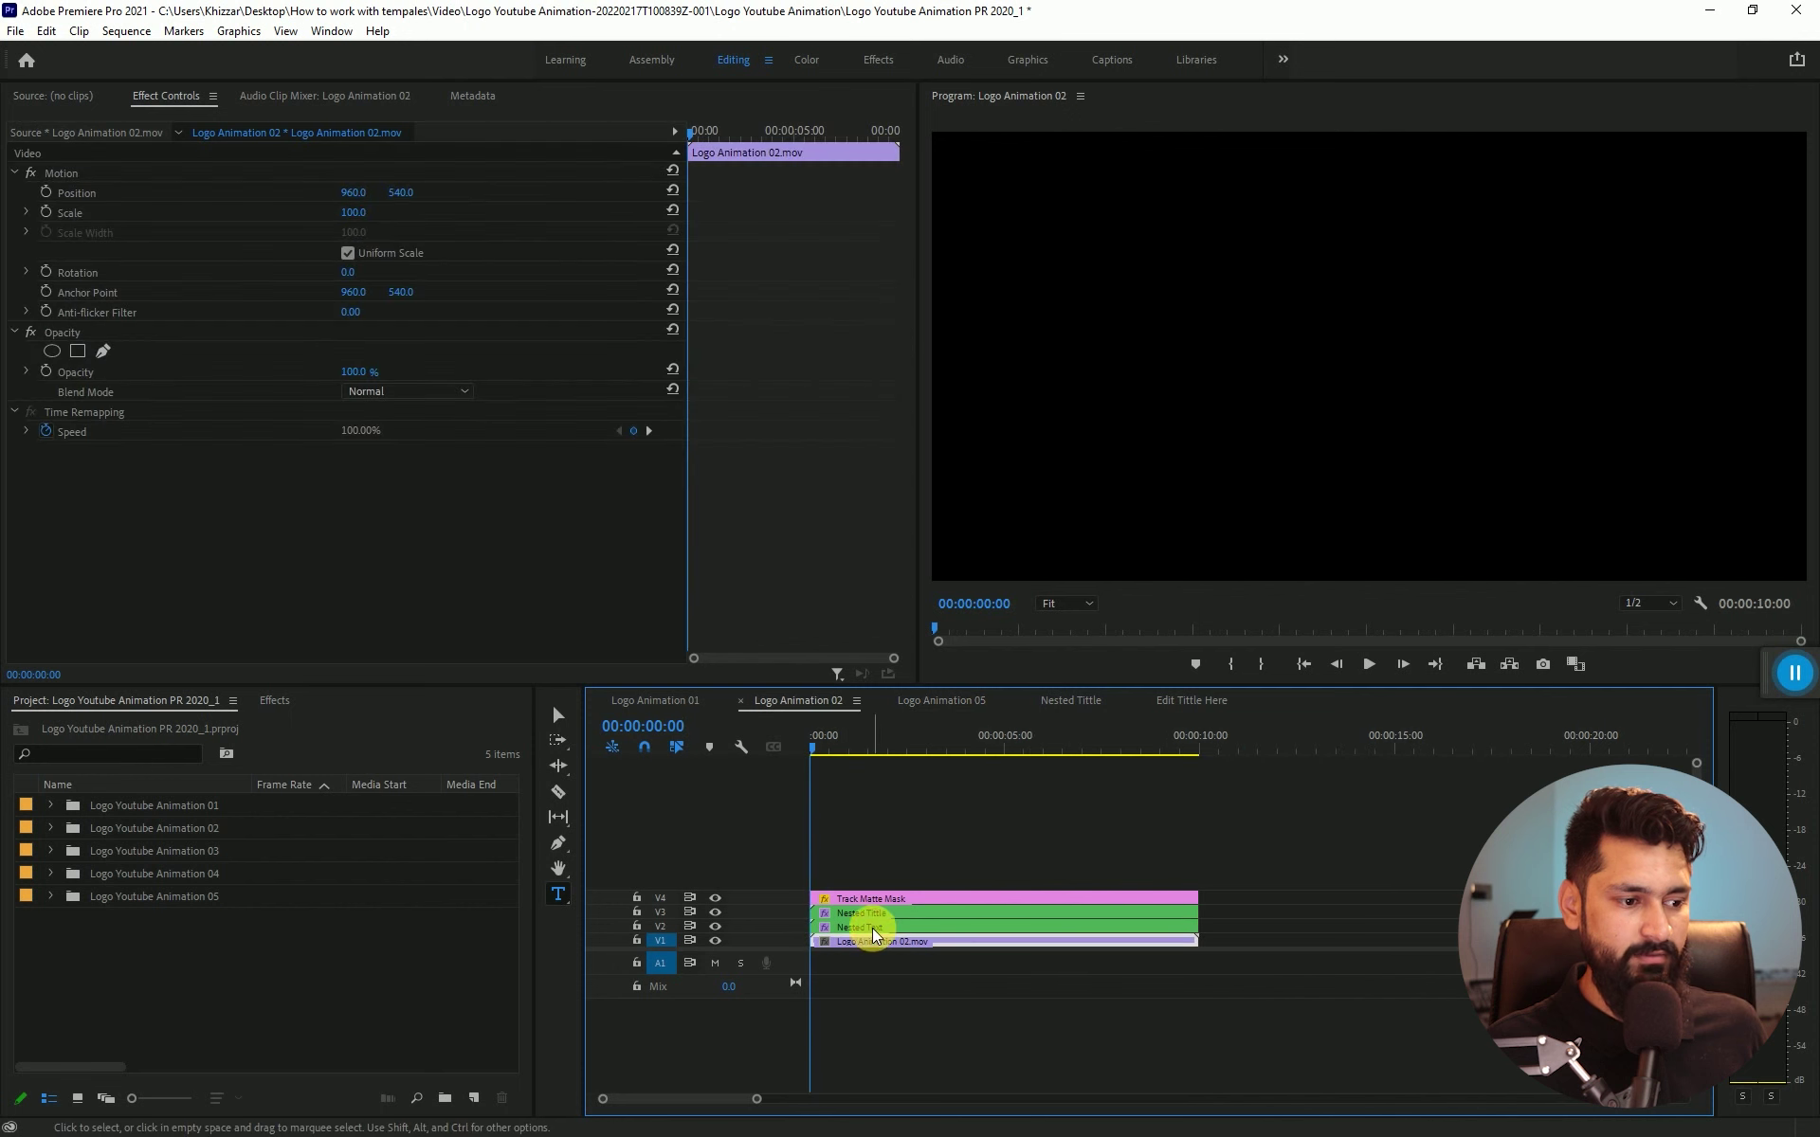
Open the Edit Text Here clip inside Nested Text and select the Your Text Here subtitle for retyping.
double_click(873, 927)
double_click(867, 907)
left_click(866, 758)
left_click(1340, 370)
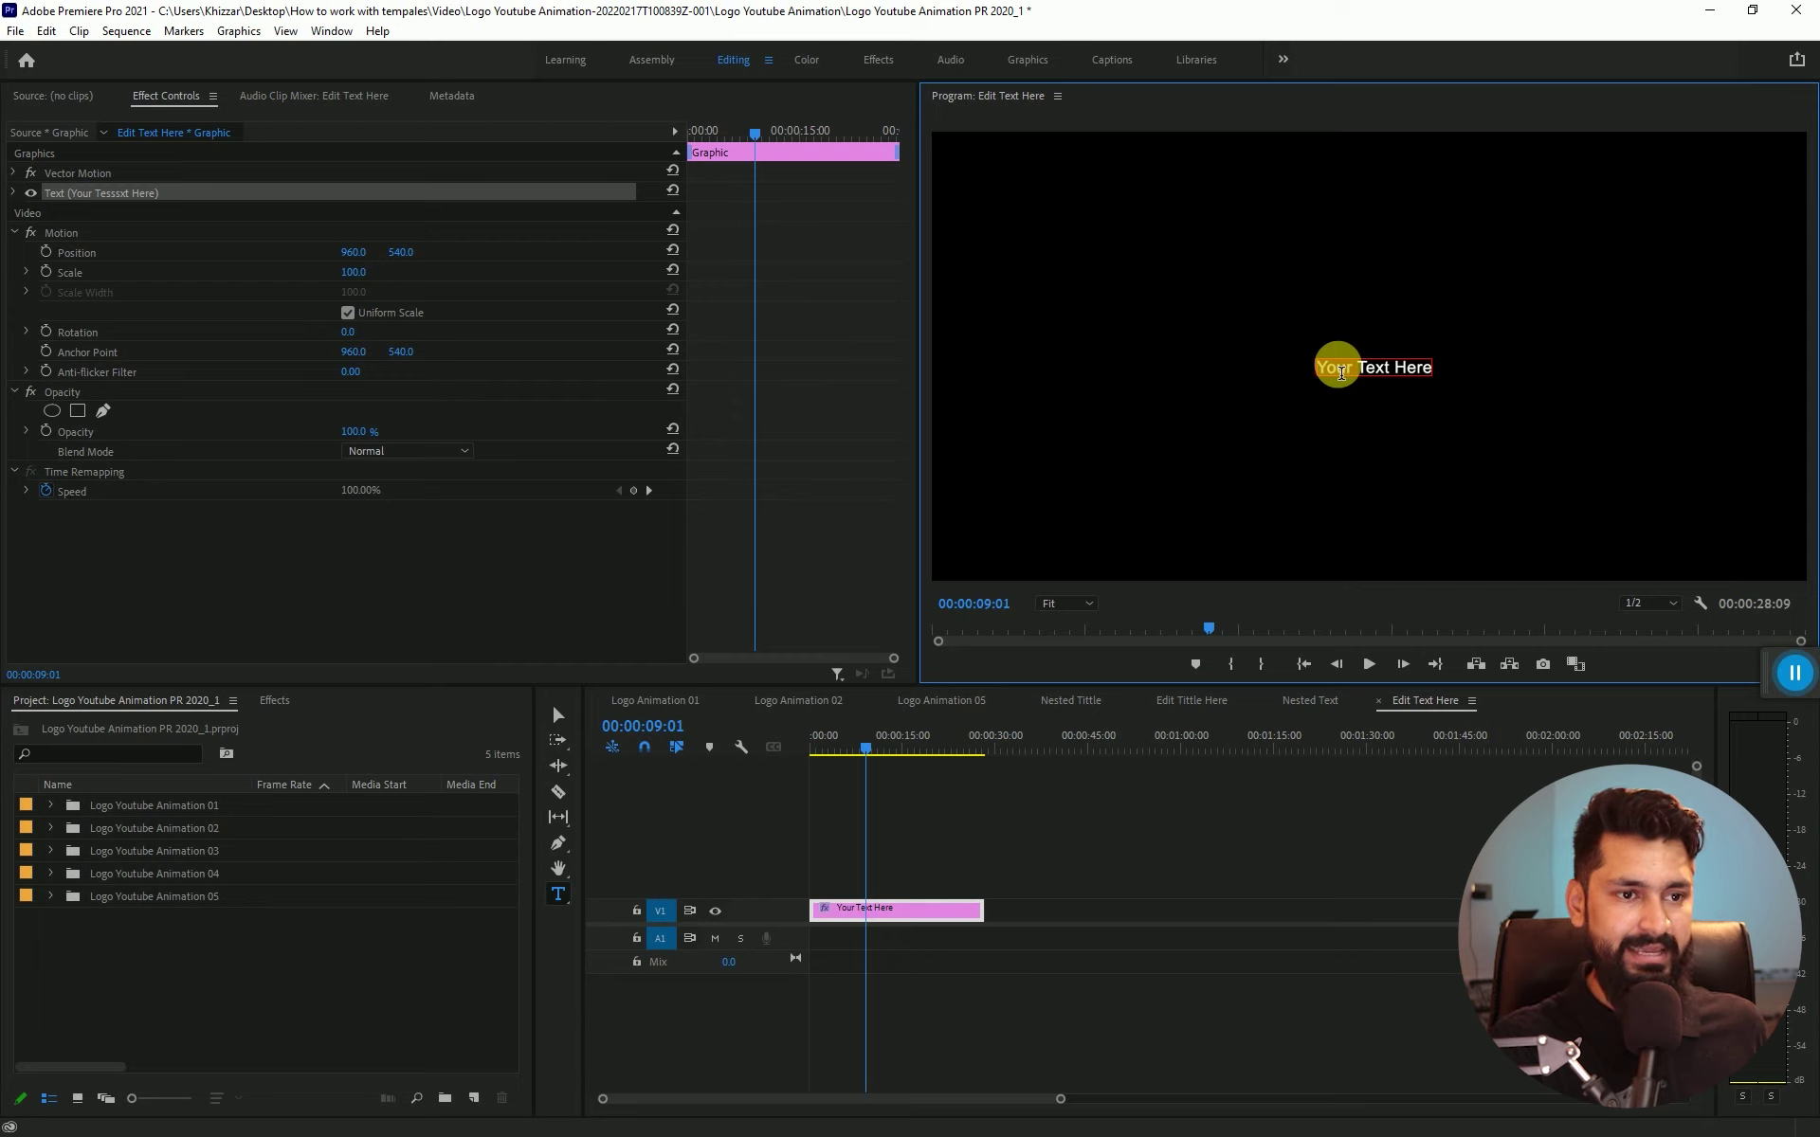
left_click_drag(1342, 373, 1367, 377)
type("Subscribe")
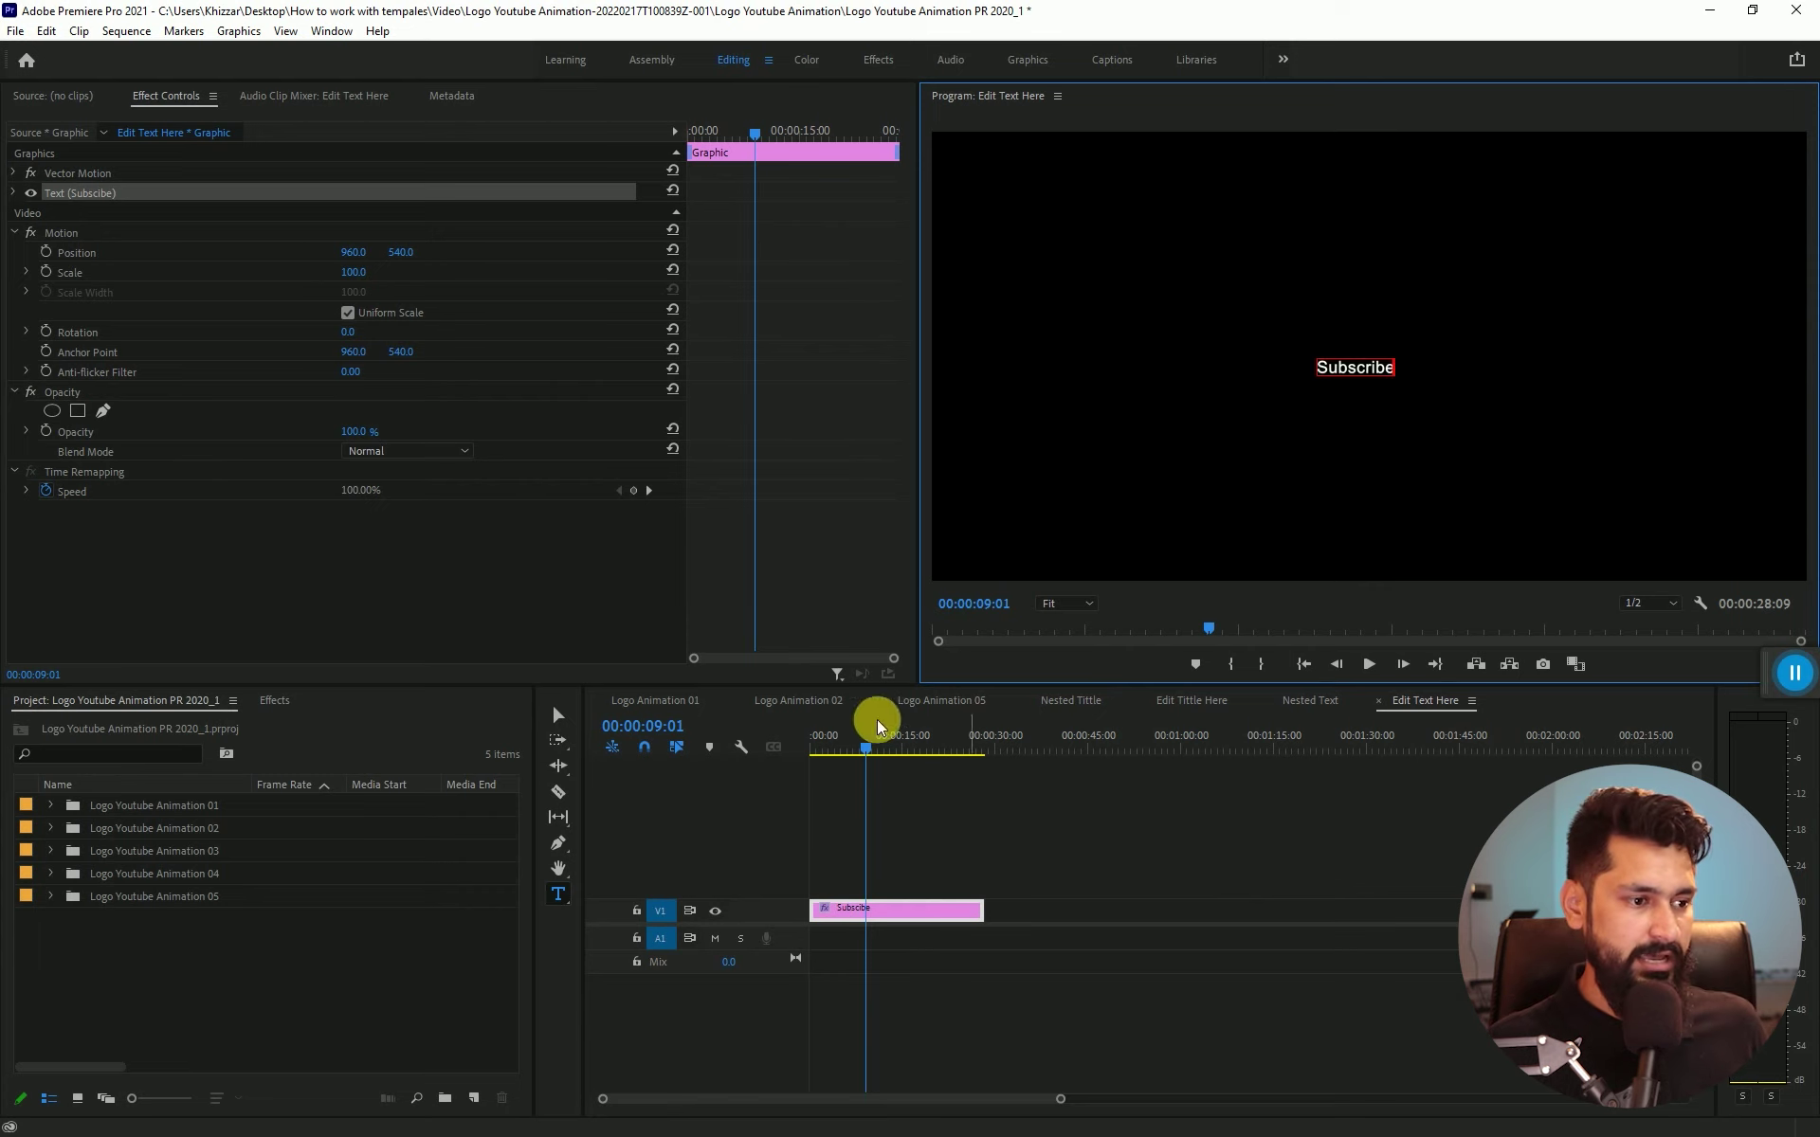
Play back Logo Animation 02, then switch to Logo Animation 01 and zoom its timeline out.
left_click(808, 701)
mouse_move(811, 772)
left_mouse_down()
mouse_move(996, 780)
mouse_move(825, 775)
mouse_move(814, 758)
mouse_move(1016, 764)
mouse_move(810, 753)
mouse_move(978, 769)
left_mouse_up()
left_click(617, 702)
key("minus")
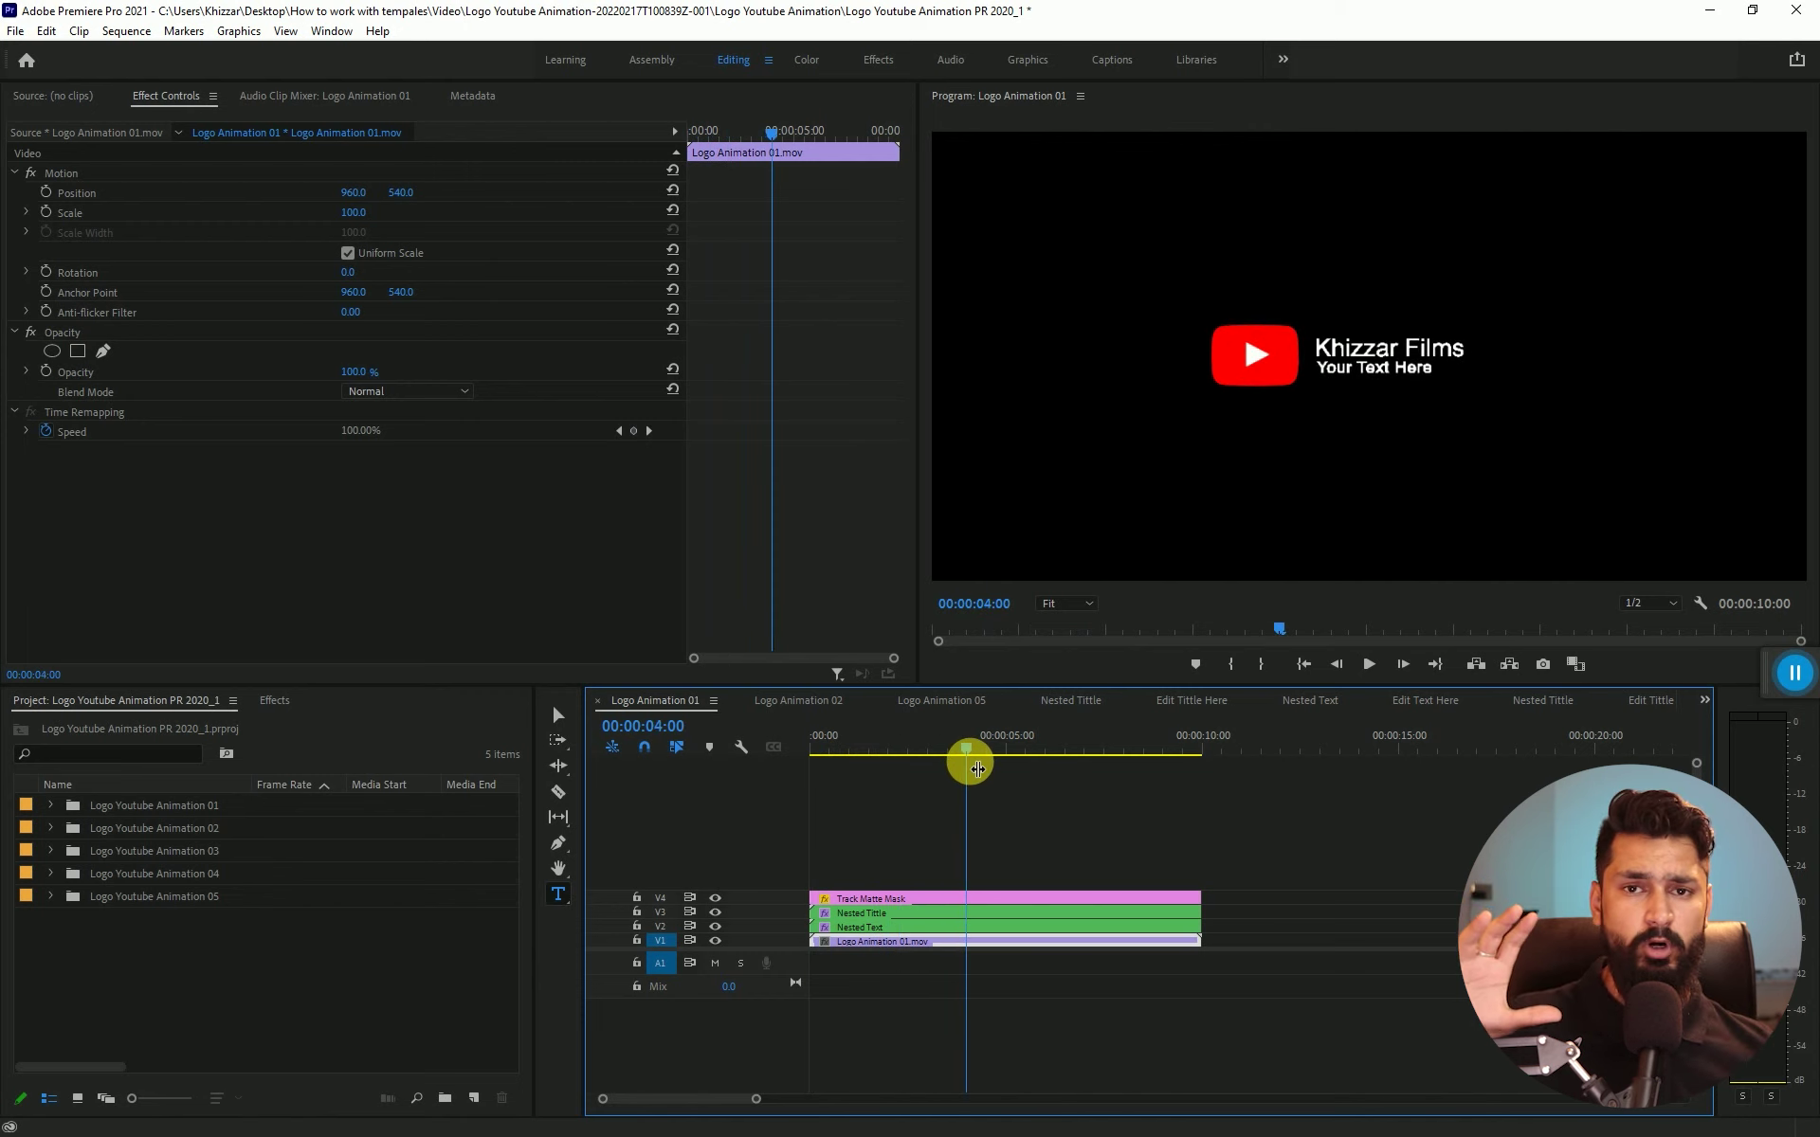
Scrub through Logo Animation 02 to check the channel name above Subscribe.
left_click(806, 700)
left_click_drag(886, 744, 946, 756)
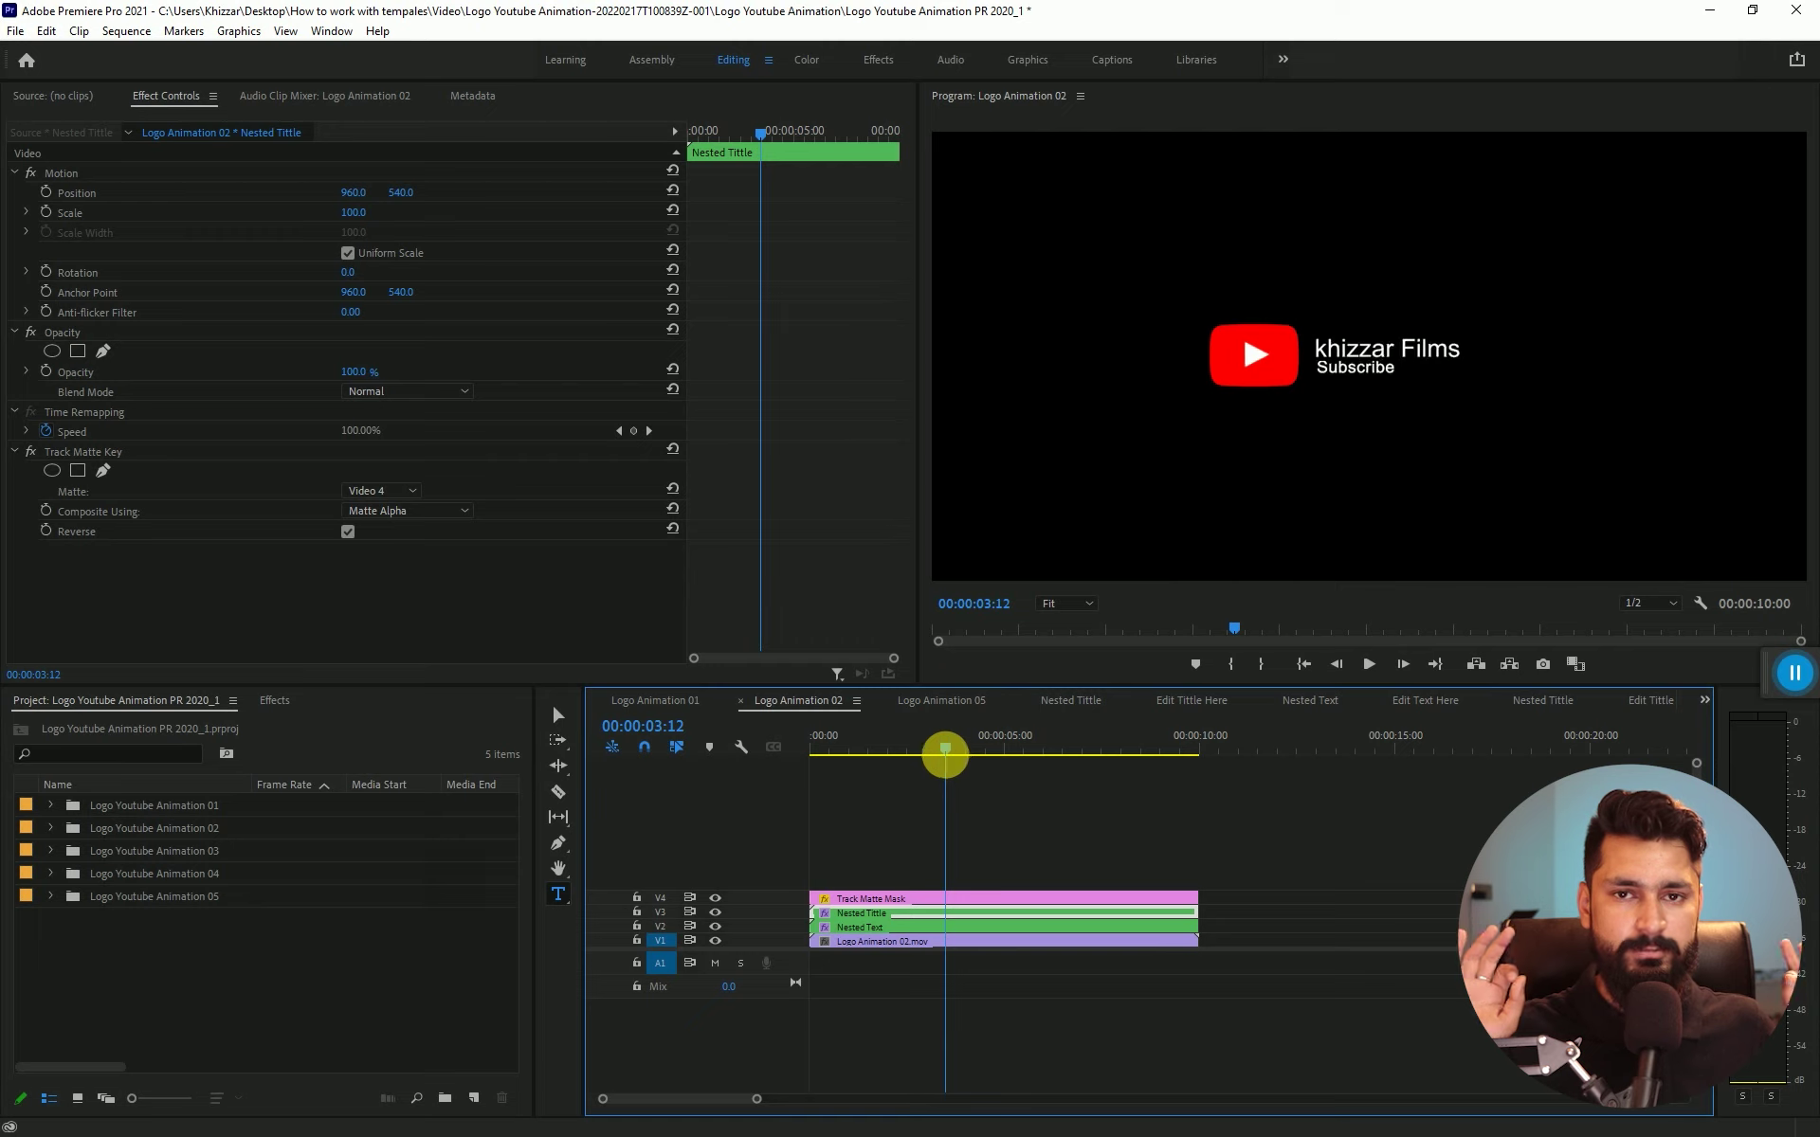